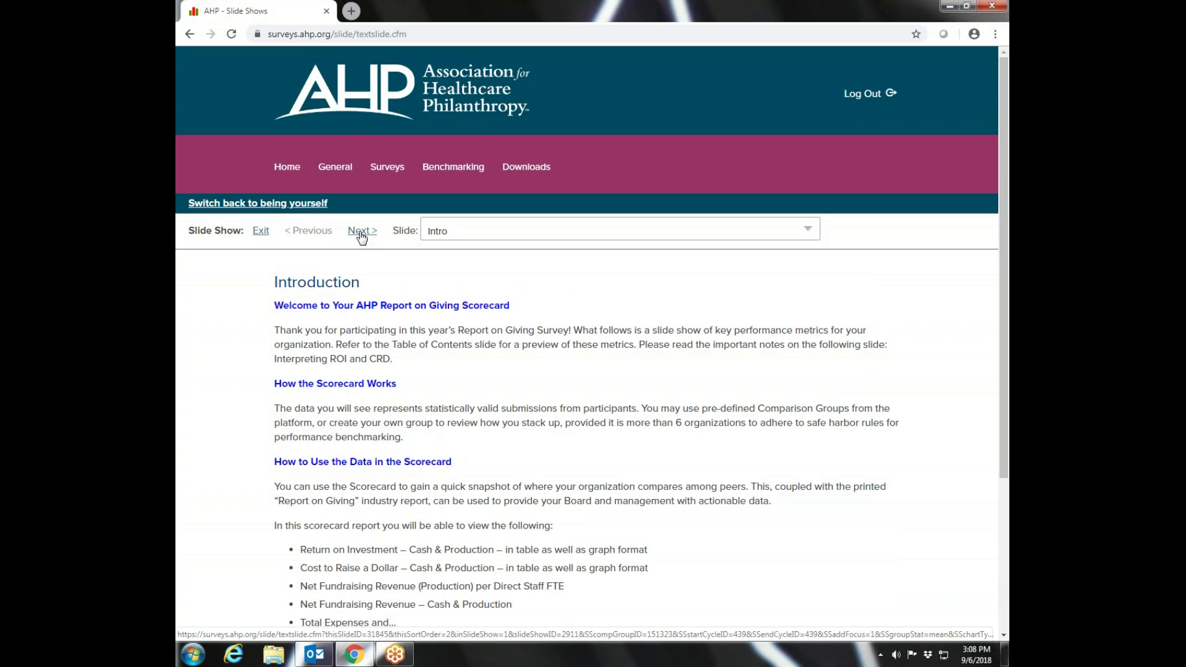
Read the Introduction slide of the Scorecard slide show and advance to the Interpreting ROI and CRD slide.
{"action": "left_click_drag", "start_coordinate": [1009, 283], "coordinate": [1004, 332]}
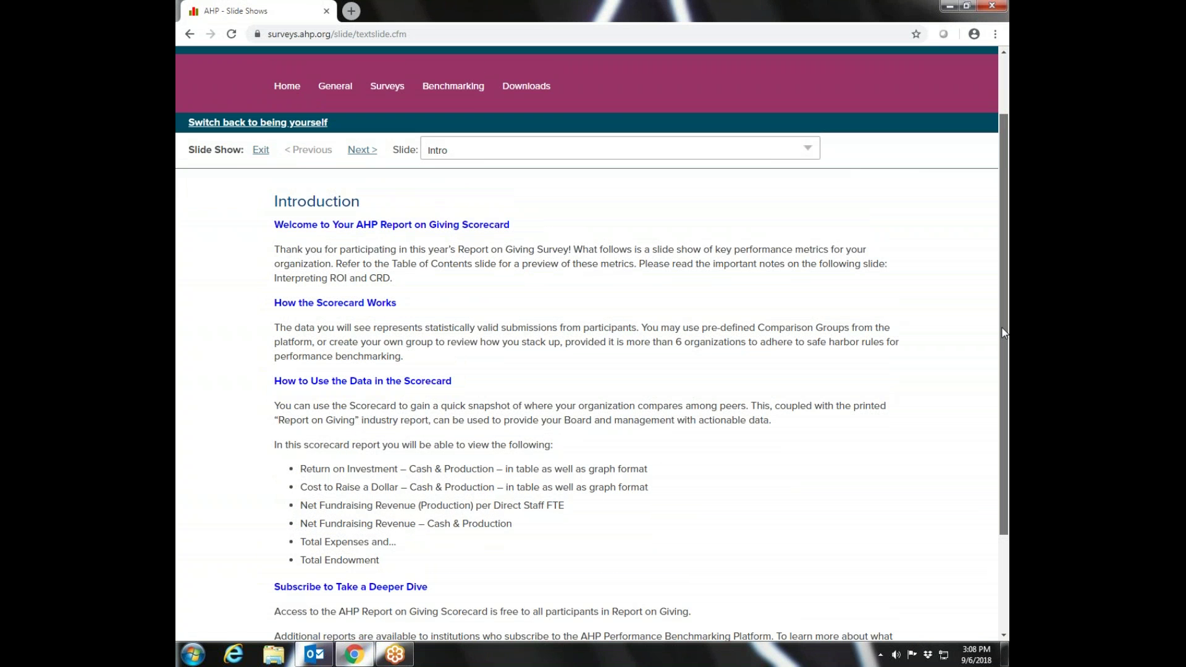
{"action": "left_click_drag", "start_coordinate": [1004, 332], "coordinate": [1004, 332]}
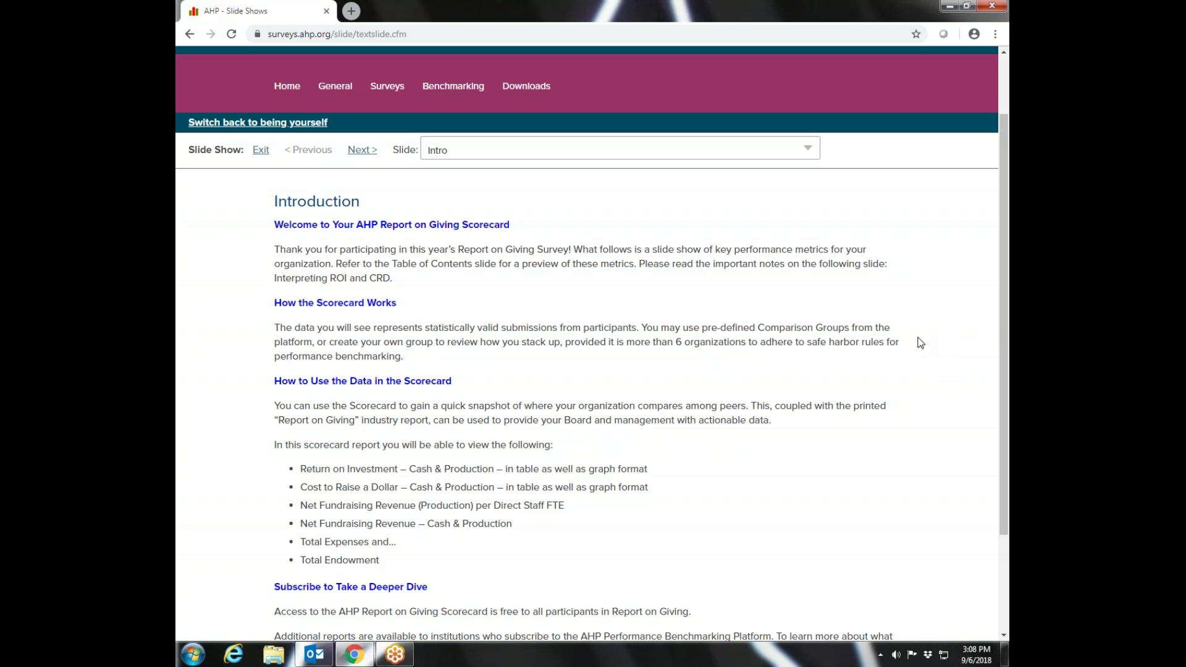
{"action": "left_click", "coordinate": [362, 152]}
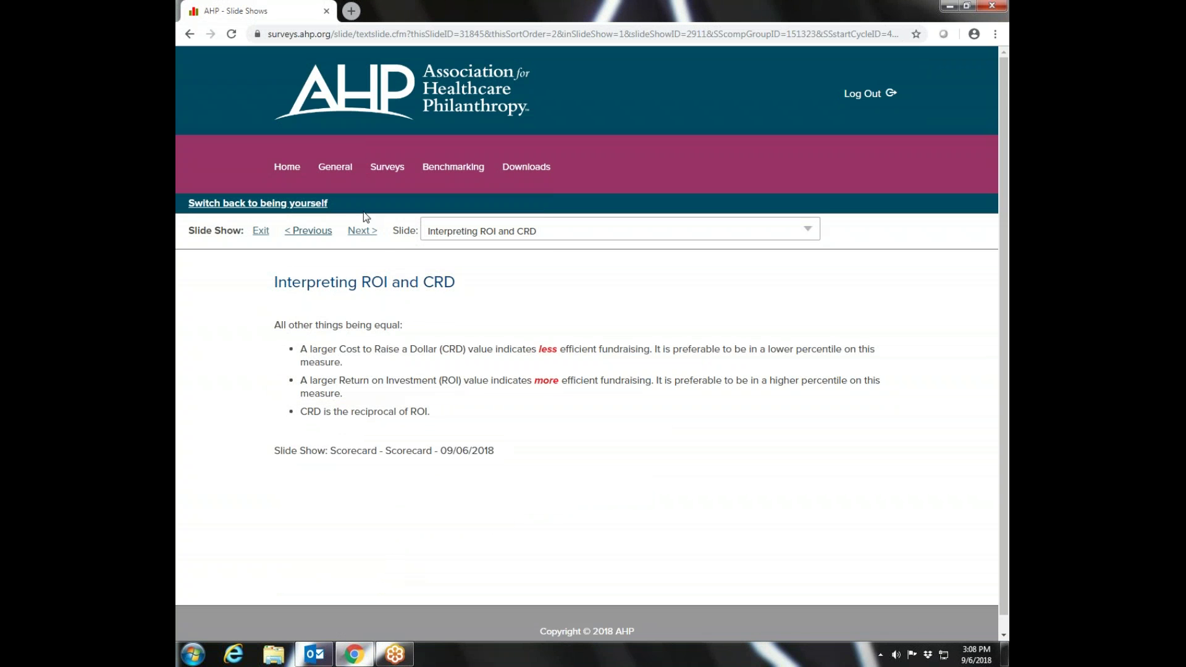
Advance to the Scorecard Table slide and examine the organization's row against the comparison group's averages and percentiles.
{"action": "left_click", "coordinate": [362, 231]}
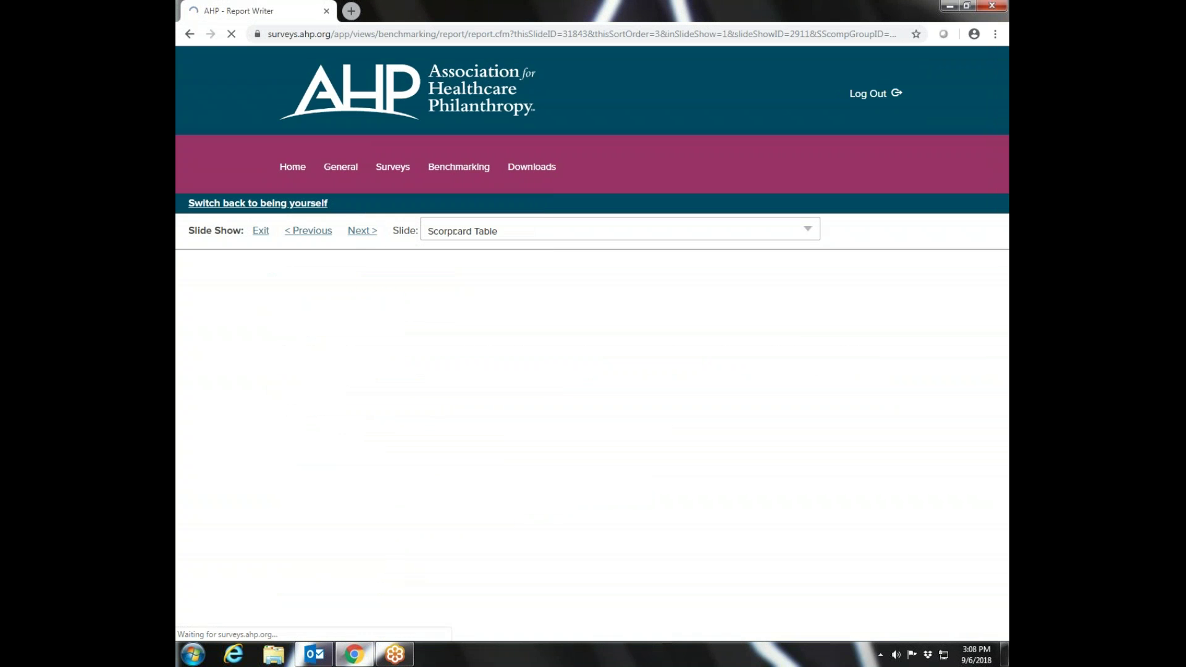
{"action": "left_click_drag", "start_coordinate": [1007, 287], "coordinate": [1004, 407]}
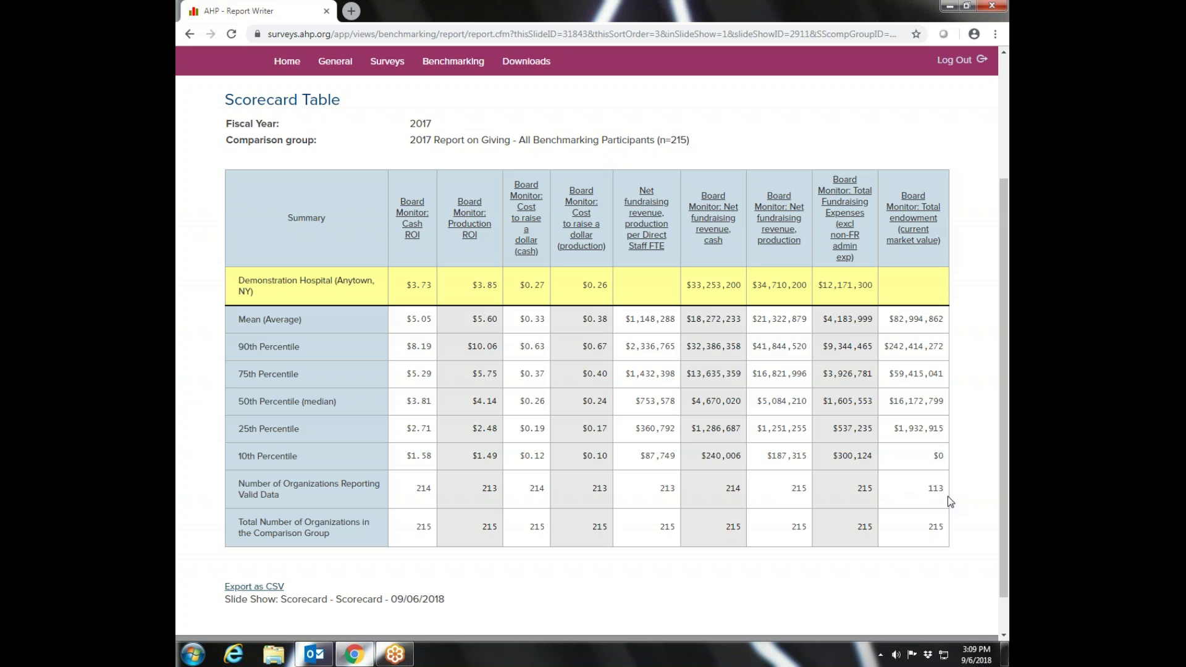
{"action": "scroll", "coordinate": [1005, 399], "scroll_direction": "up", "scroll_amount": 2}
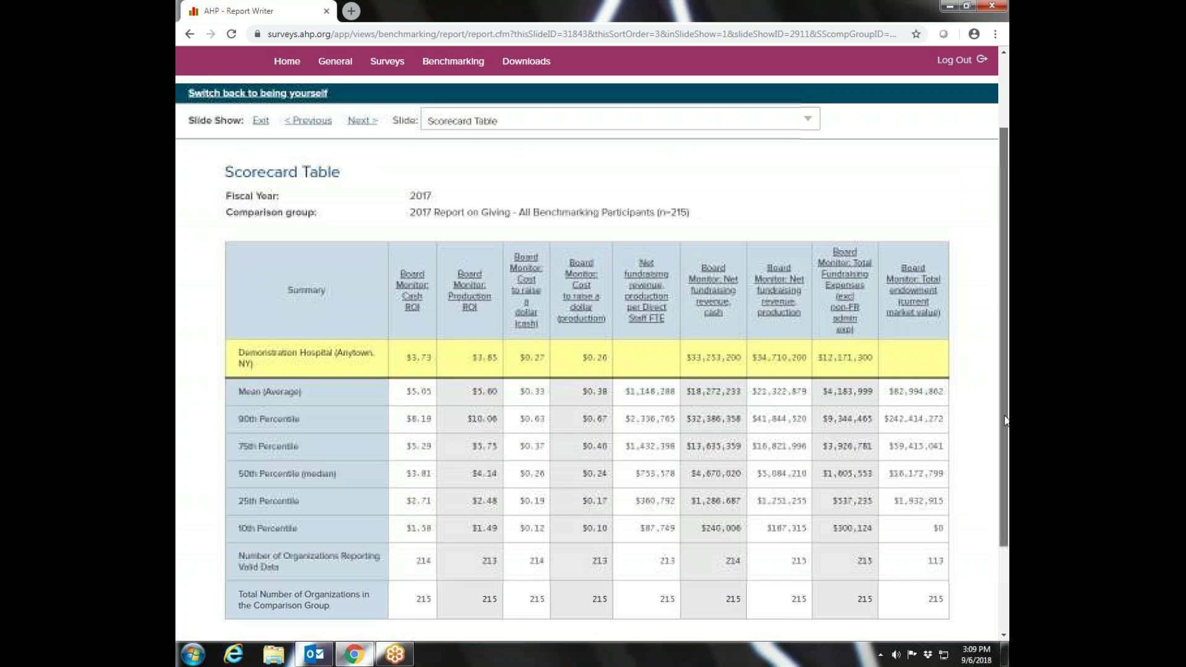
{"action": "left_click_drag", "start_coordinate": [1005, 399], "coordinate": [1008, 454]}
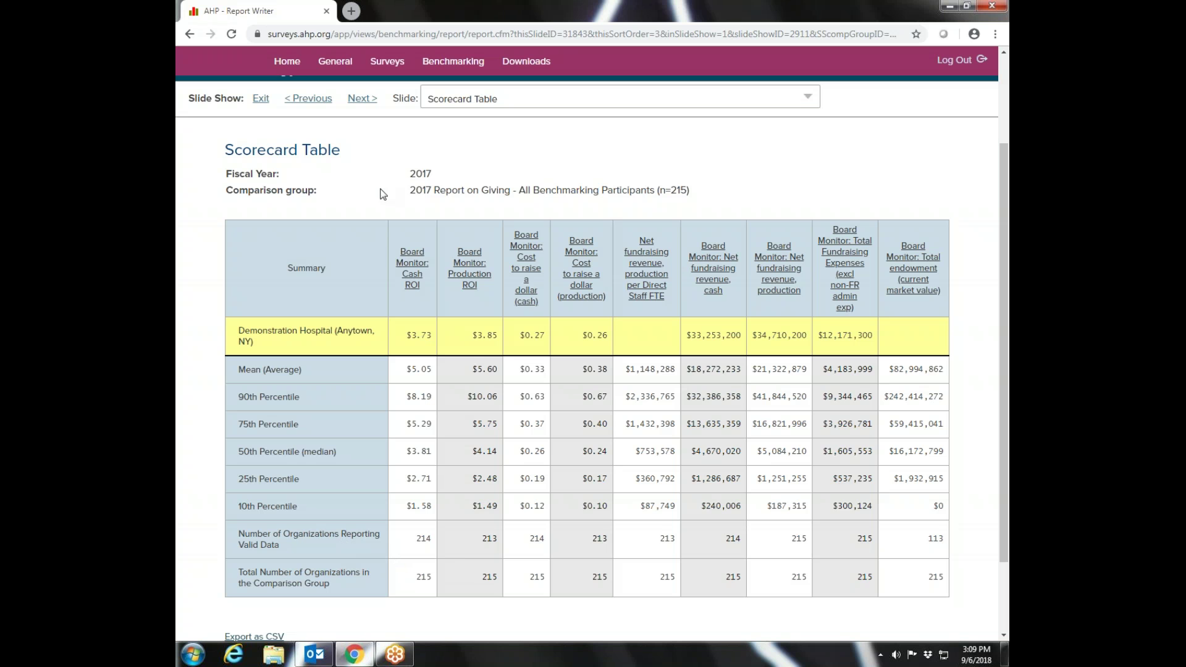
Advance to the ROI Cash and Production graph slide and view the whole chart with its export options.
{"action": "left_click", "coordinate": [363, 102]}
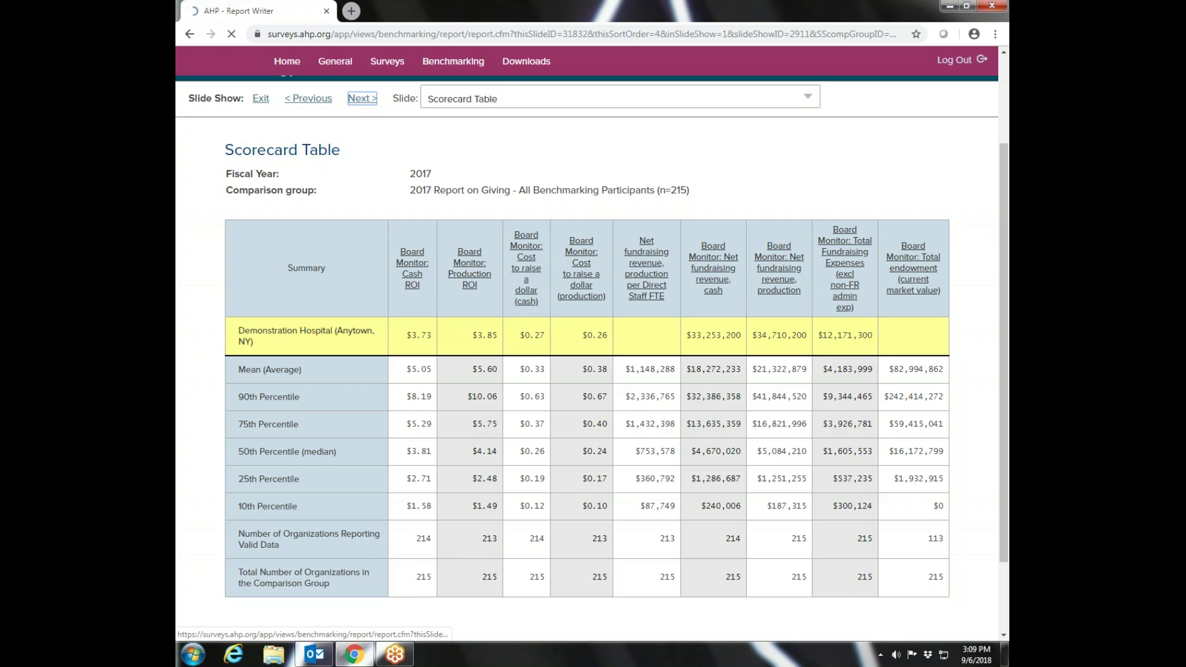
{"action": "mouse_move", "coordinate": [396, 242]}
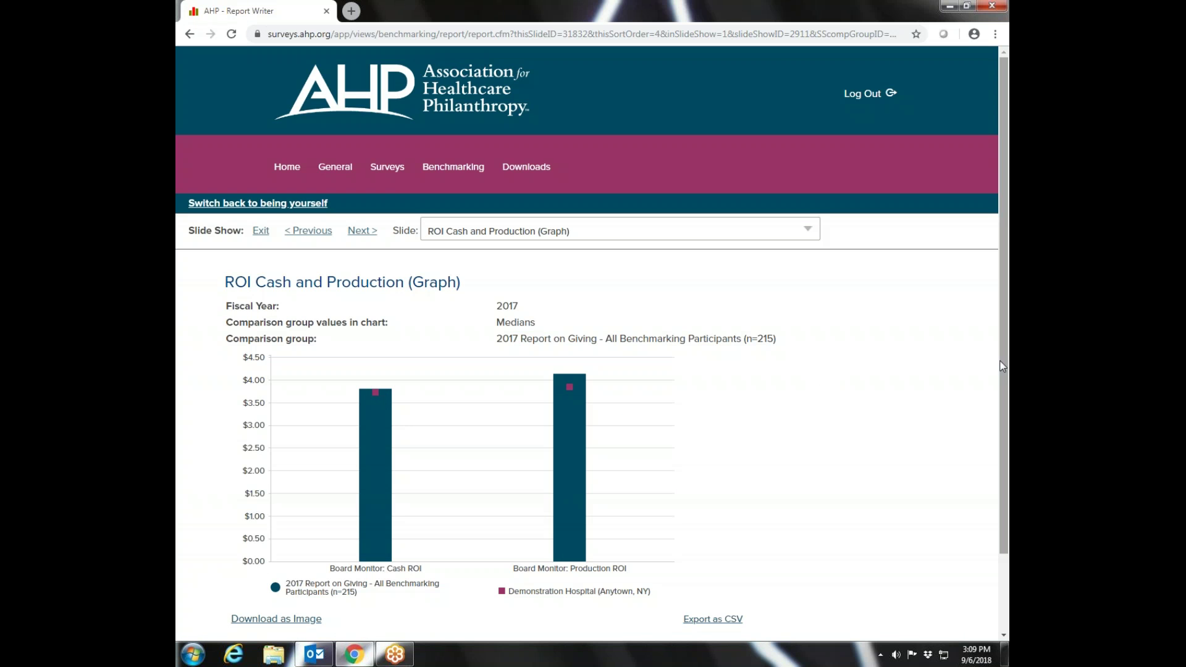
{"action": "left_click_drag", "start_coordinate": [1008, 319], "coordinate": [999, 351]}
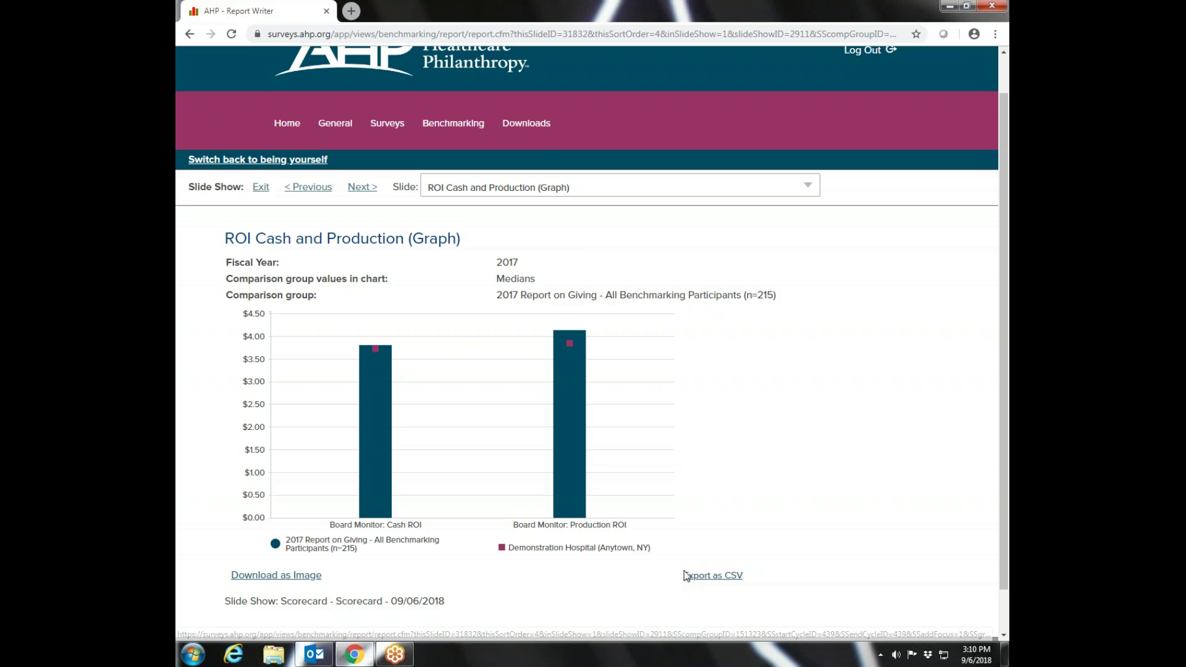
View the CRD Cash and Production graph and the two remaining slides with values per Direct Staff FTE.
{"action": "left_click", "coordinate": [358, 190]}
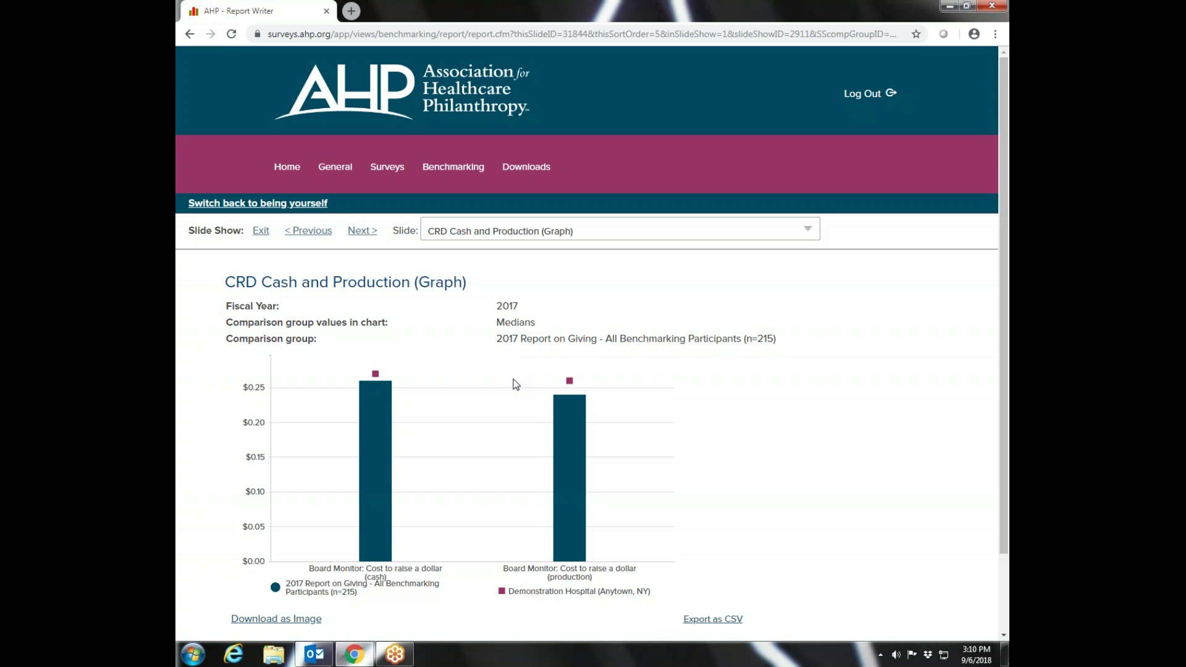
{"action": "mouse_move", "coordinate": [367, 521]}
{"action": "mouse_move", "coordinate": [570, 382]}
{"action": "mouse_move", "coordinate": [377, 377]}
{"action": "left_click", "coordinate": [358, 231]}
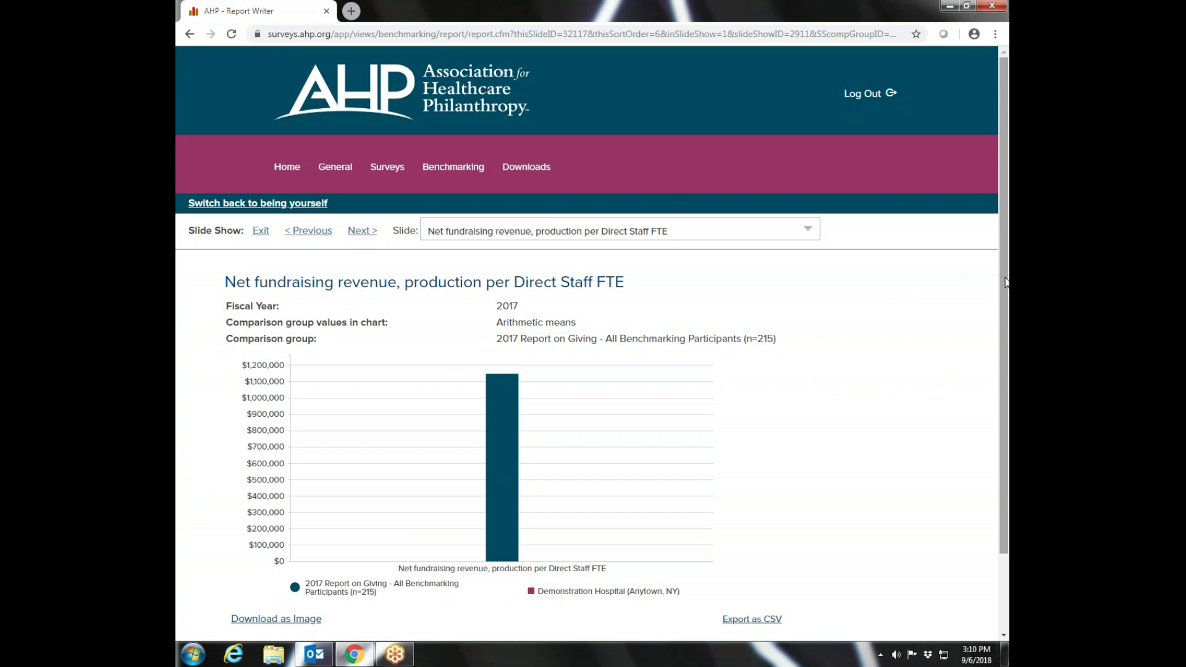
{"action": "left_click", "coordinate": [361, 231]}
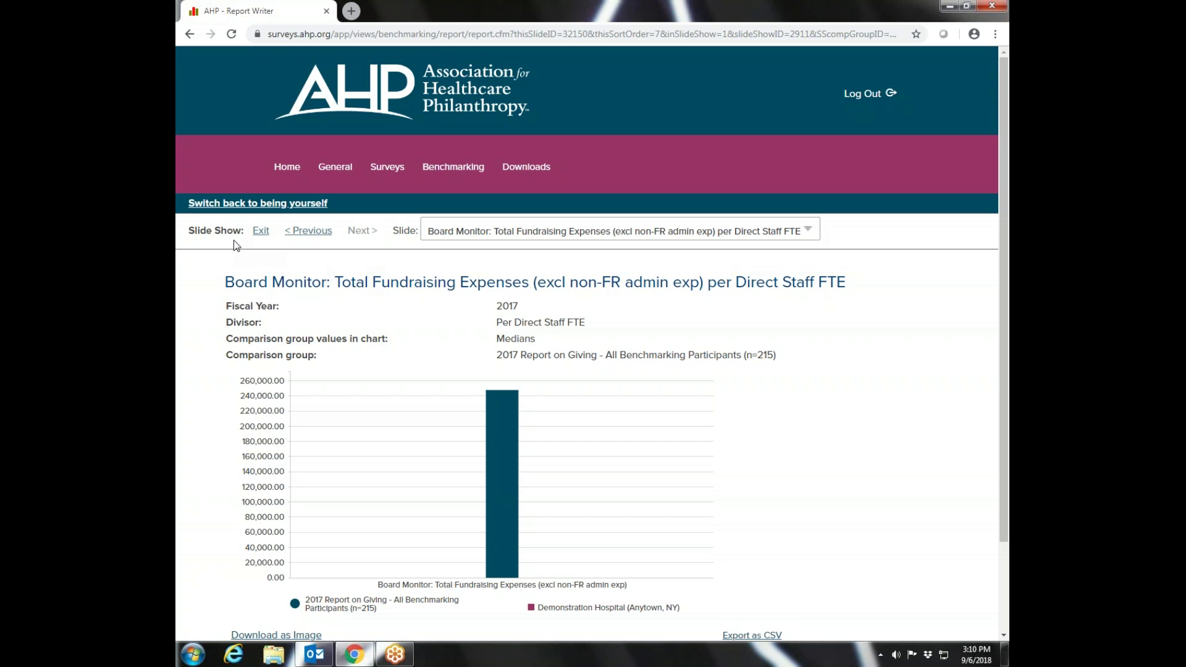
Open the Predefined Reports list, check the descriptions of the Basic Subscriber reports, and open Monitors - 5 Year Trends.
{"action": "left_click", "coordinate": [468, 168]}
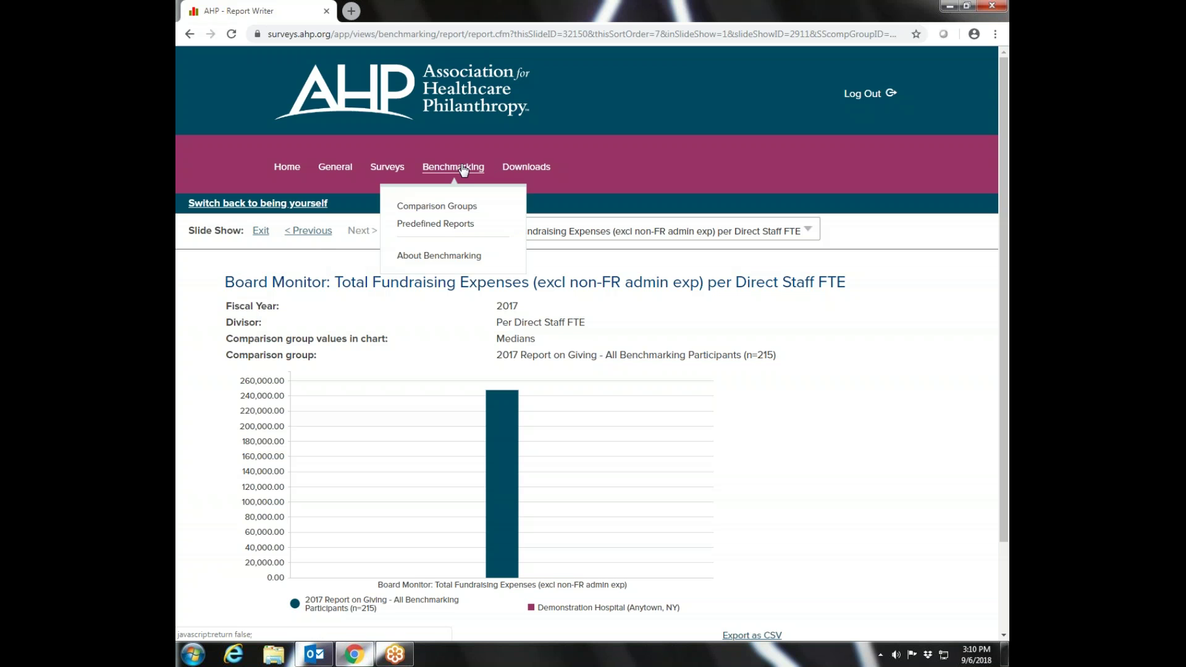
{"action": "left_click", "coordinate": [450, 225]}
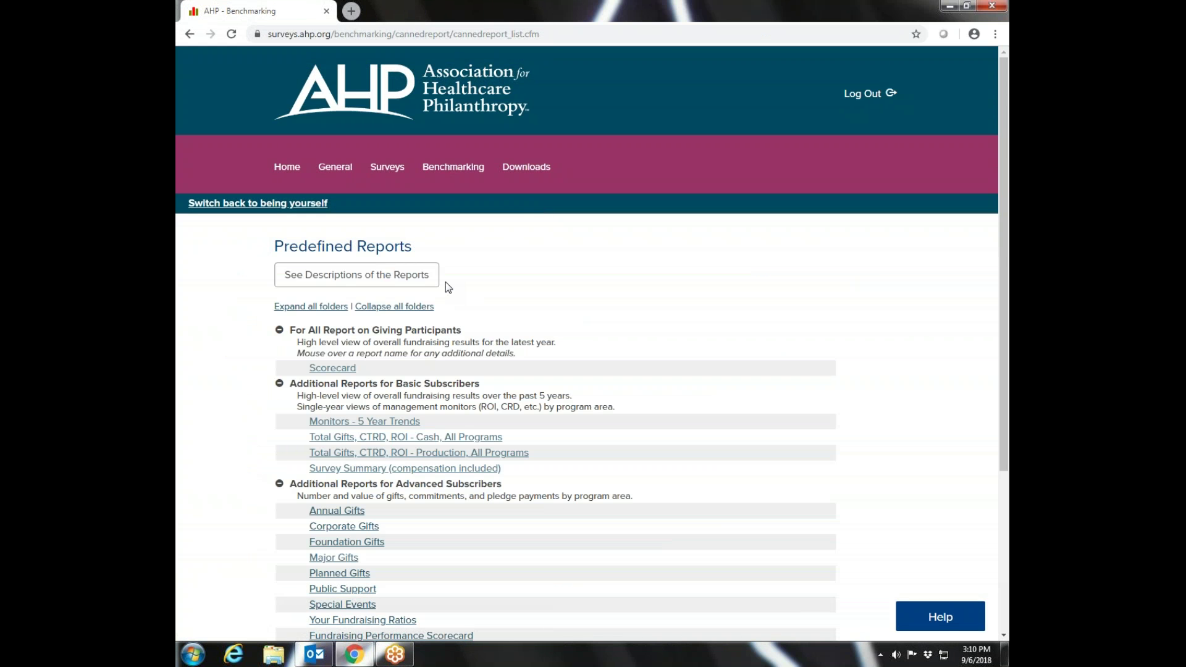
{"action": "mouse_move", "coordinate": [449, 173]}
{"action": "mouse_move", "coordinate": [360, 427]}
{"action": "mouse_move", "coordinate": [313, 433]}
{"action": "mouse_move", "coordinate": [433, 477]}
{"action": "mouse_move", "coordinate": [371, 422]}
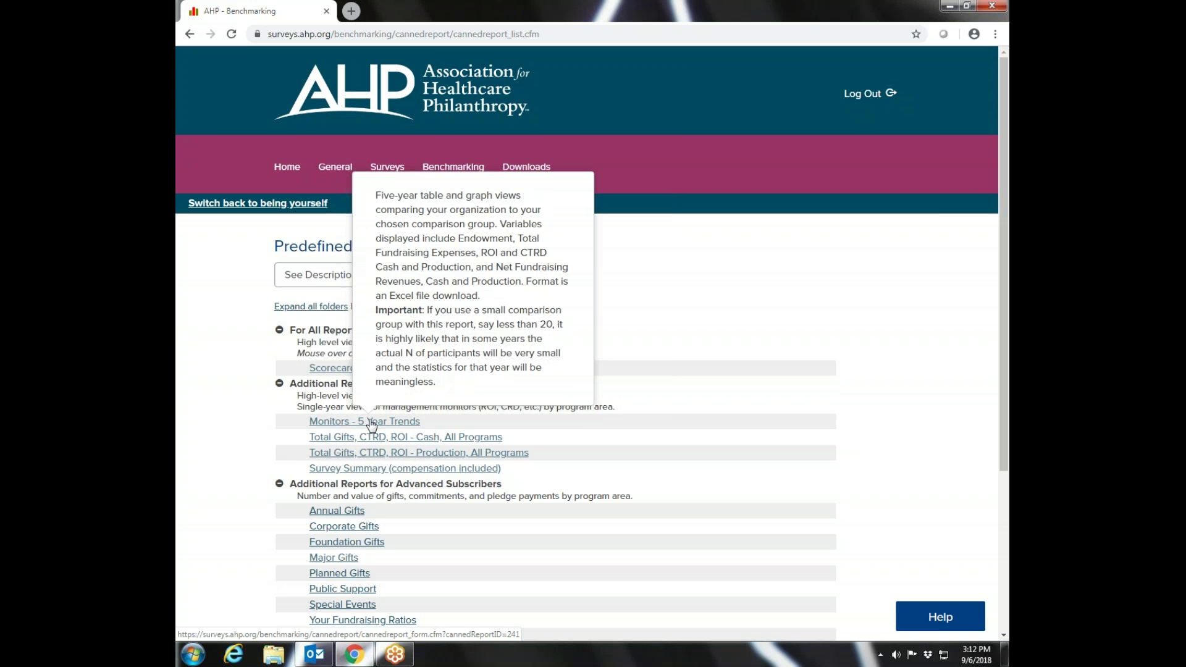
{"action": "left_click", "coordinate": [370, 423]}
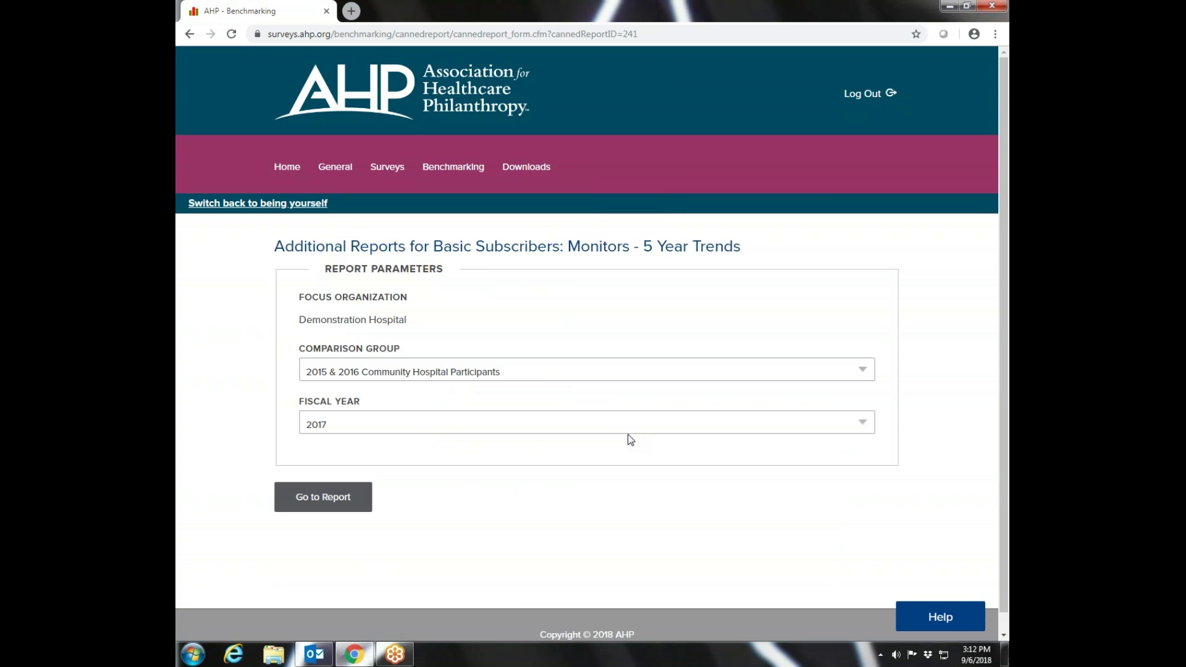
Generate the report with the comparison group 2017 Report on Giving - All Benchmarking Participants (n=215).
{"action": "left_click", "coordinate": [863, 371]}
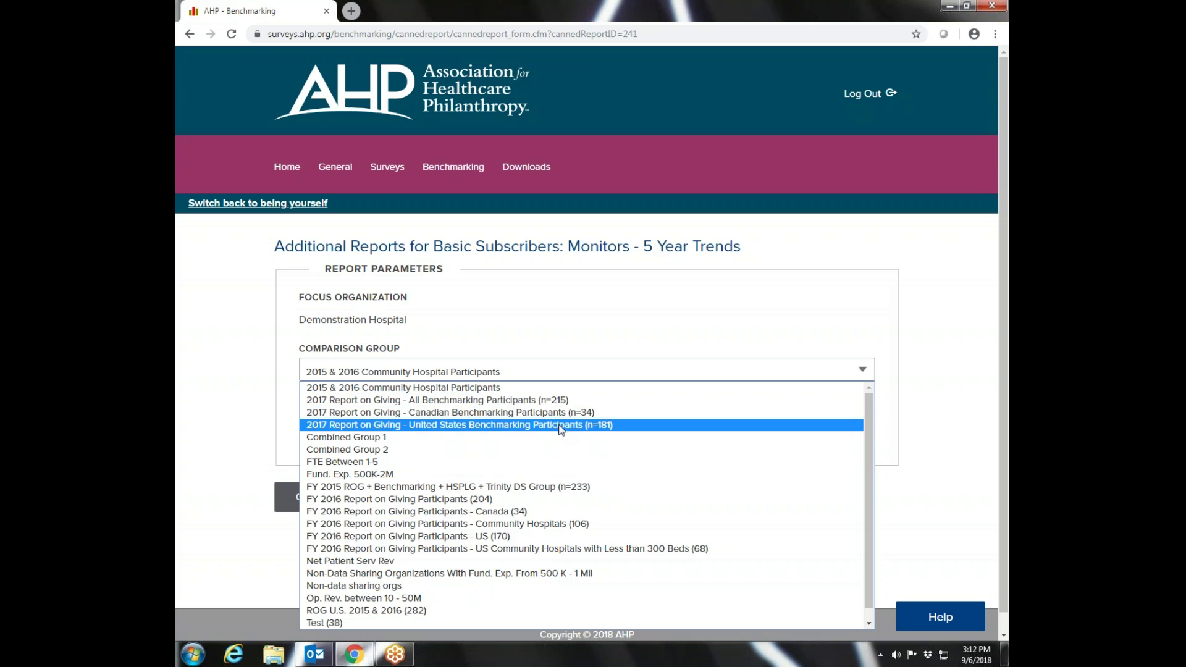
{"action": "left_click", "coordinate": [534, 400]}
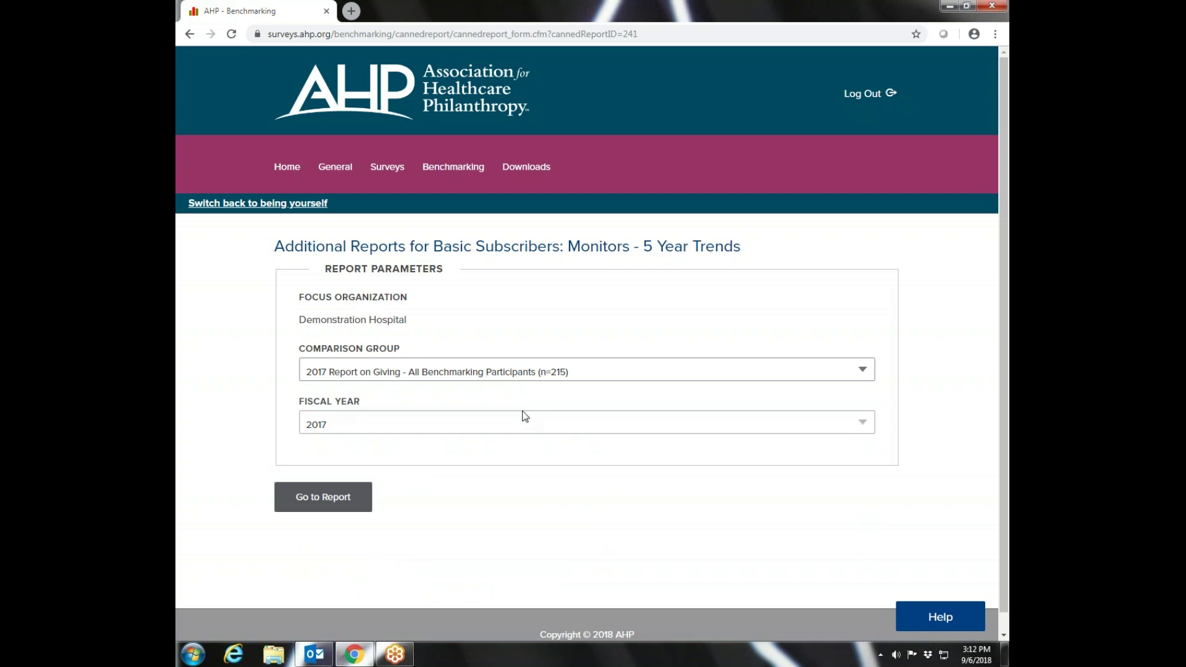
{"action": "left_click", "coordinate": [312, 502]}
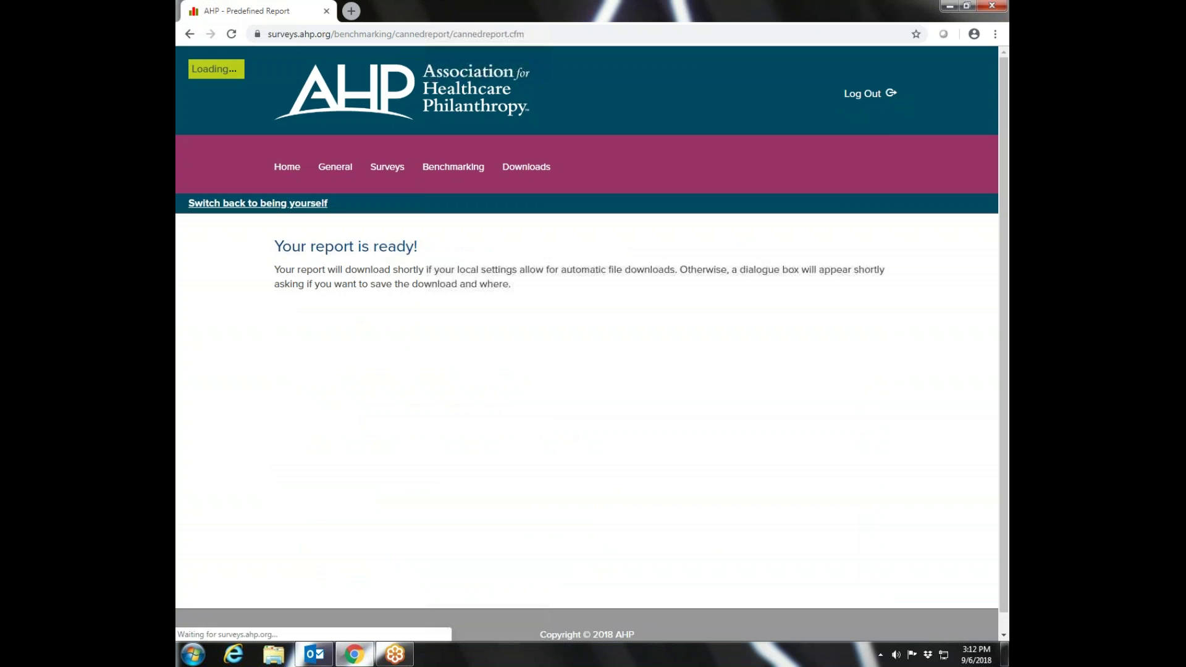
Open the downloaded 5-year trends report in Excel and enable editing.
{"action": "left_click", "coordinate": [253, 627]}
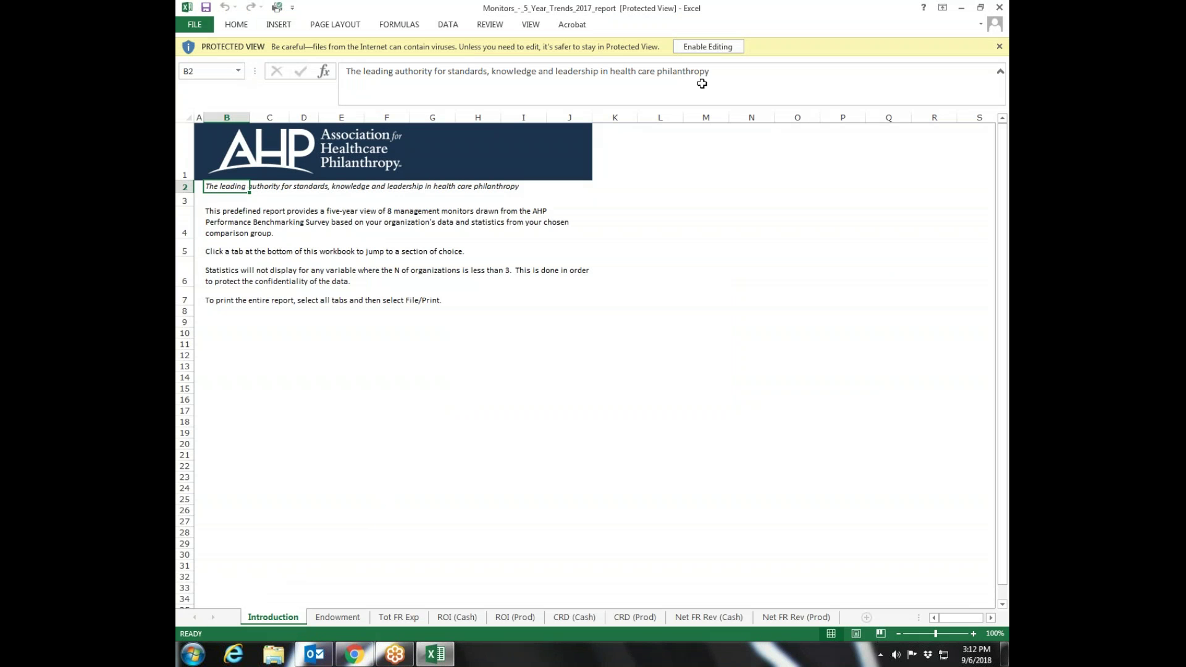
{"action": "left_click", "coordinate": [714, 46]}
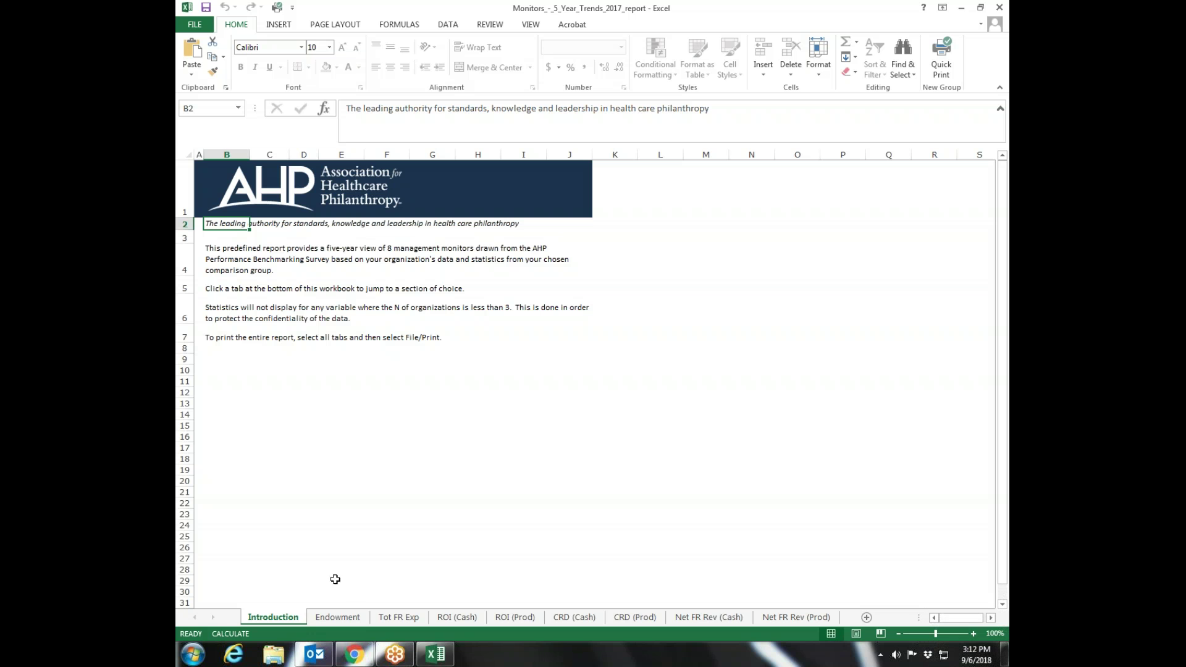
Review the five-year charts and tables on the Endowment and Tot FR Exp sheets.
{"action": "left_click", "coordinate": [339, 619]}
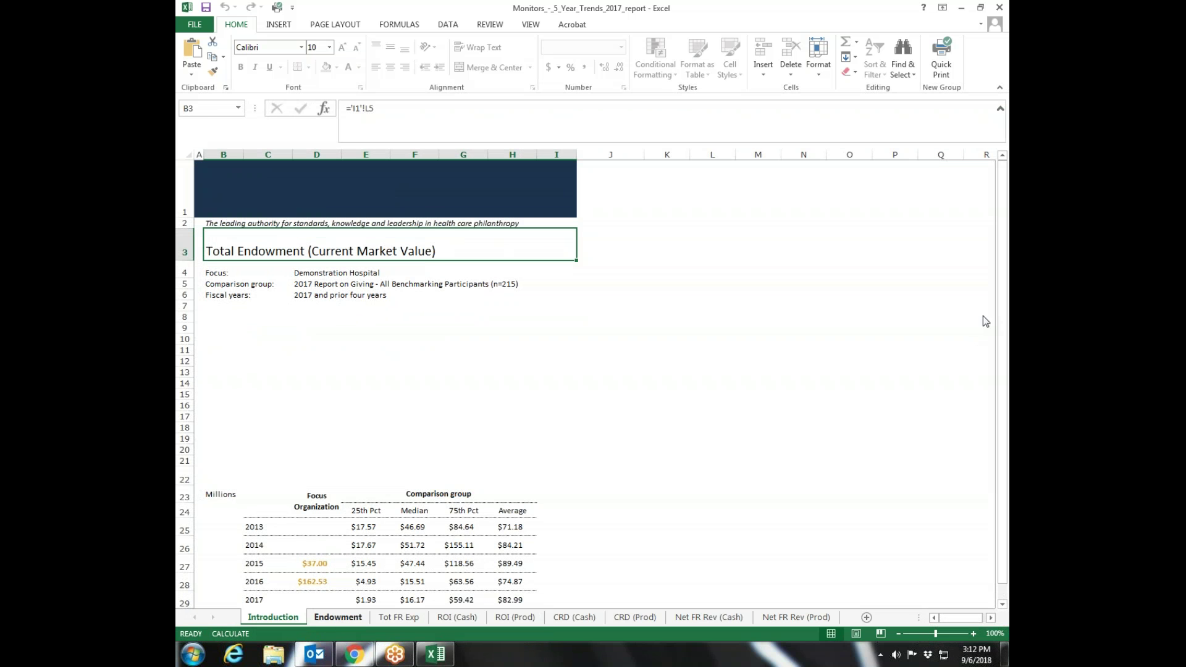
{"action": "left_click_drag", "start_coordinate": [1005, 303], "coordinate": [1005, 310]}
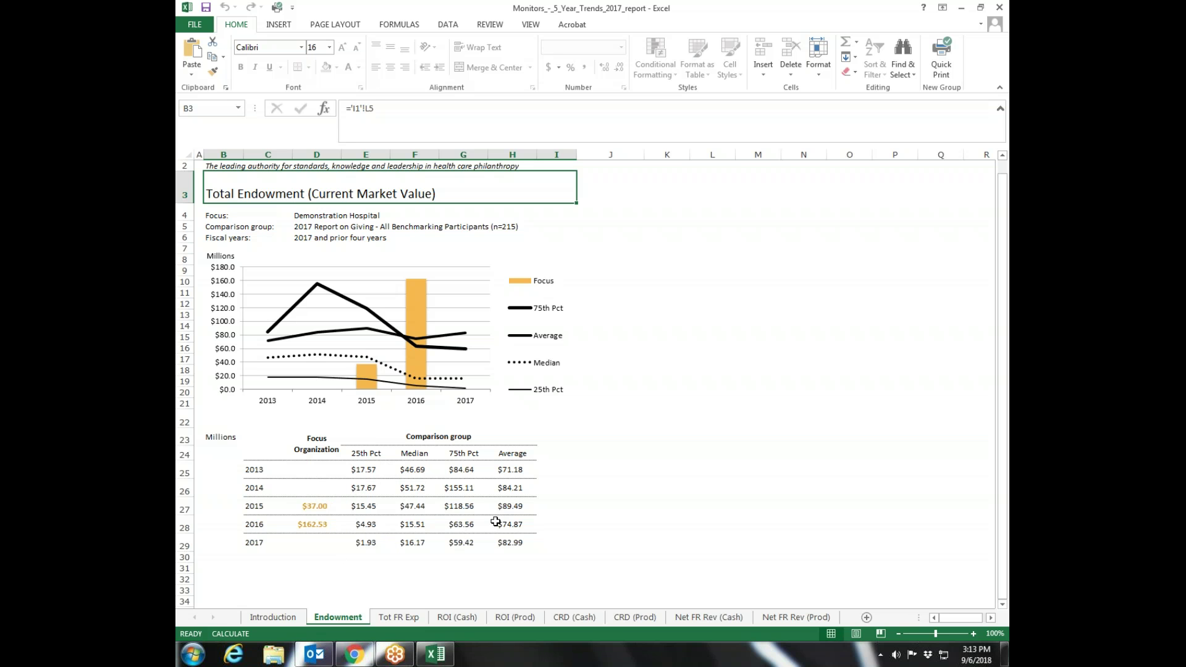
{"action": "left_click", "coordinate": [410, 618]}
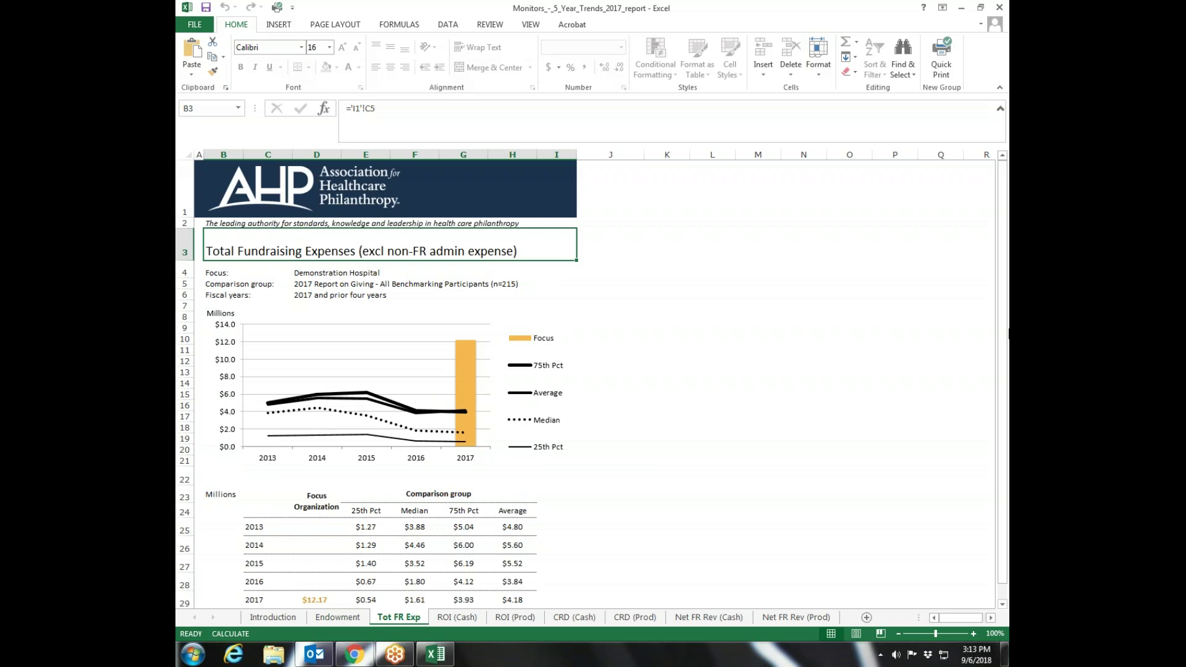
{"action": "mouse_move", "coordinate": [1004, 326]}
{"action": "left_mouse_down"}
{"action": "mouse_move", "coordinate": [1006, 370]}
{"action": "mouse_move", "coordinate": [1004, 319]}
{"action": "left_mouse_up"}
{"action": "left_click_drag", "start_coordinate": [1003, 387], "coordinate": [1002, 403]}
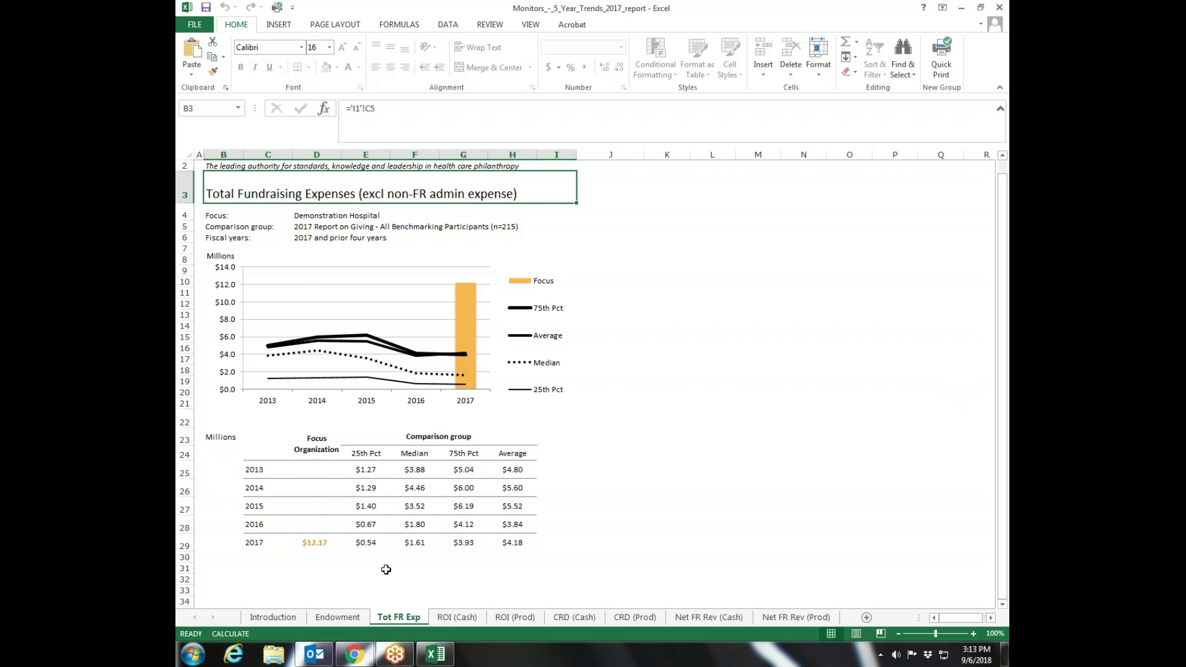
Look through the ROI (Cash), ROI (Prod) and CRD (Cash) sheets, and close the workbook.
{"action": "left_click", "coordinate": [461, 617]}
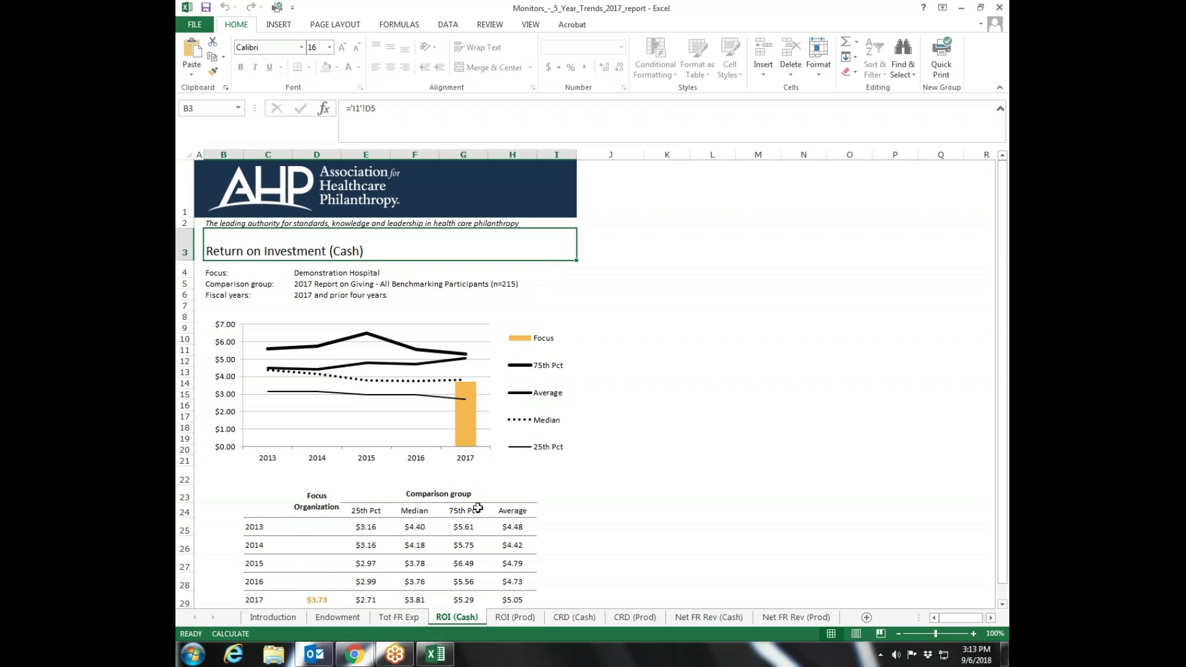
{"action": "left_click", "coordinate": [517, 617]}
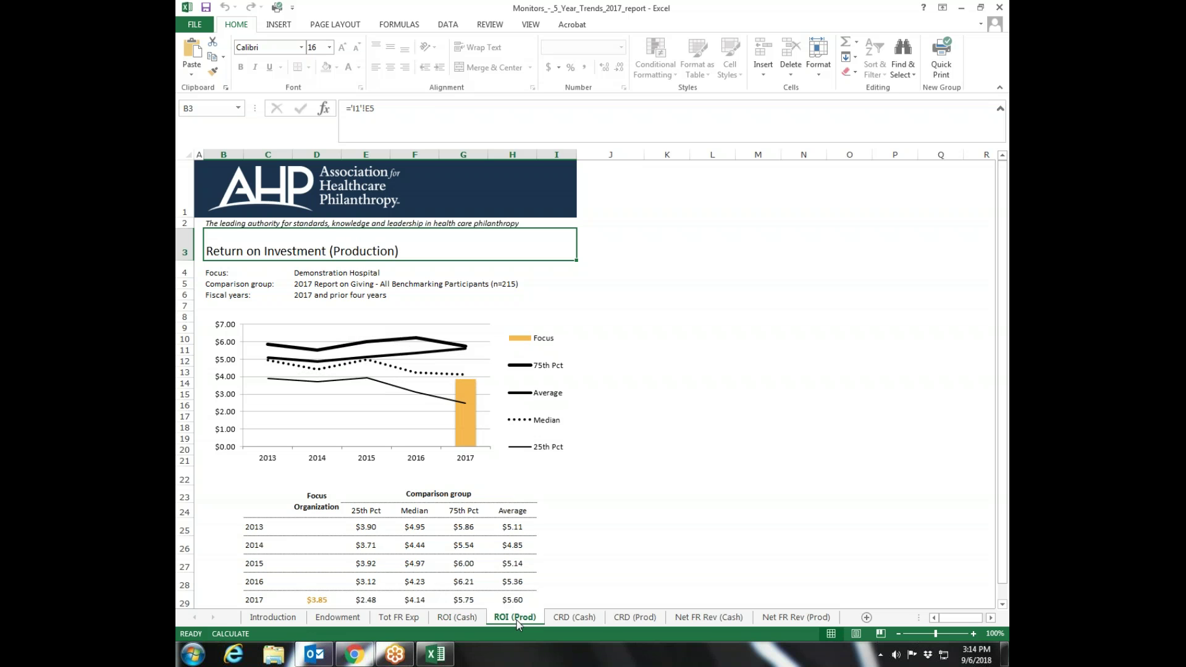
{"action": "left_click", "coordinate": [573, 618]}
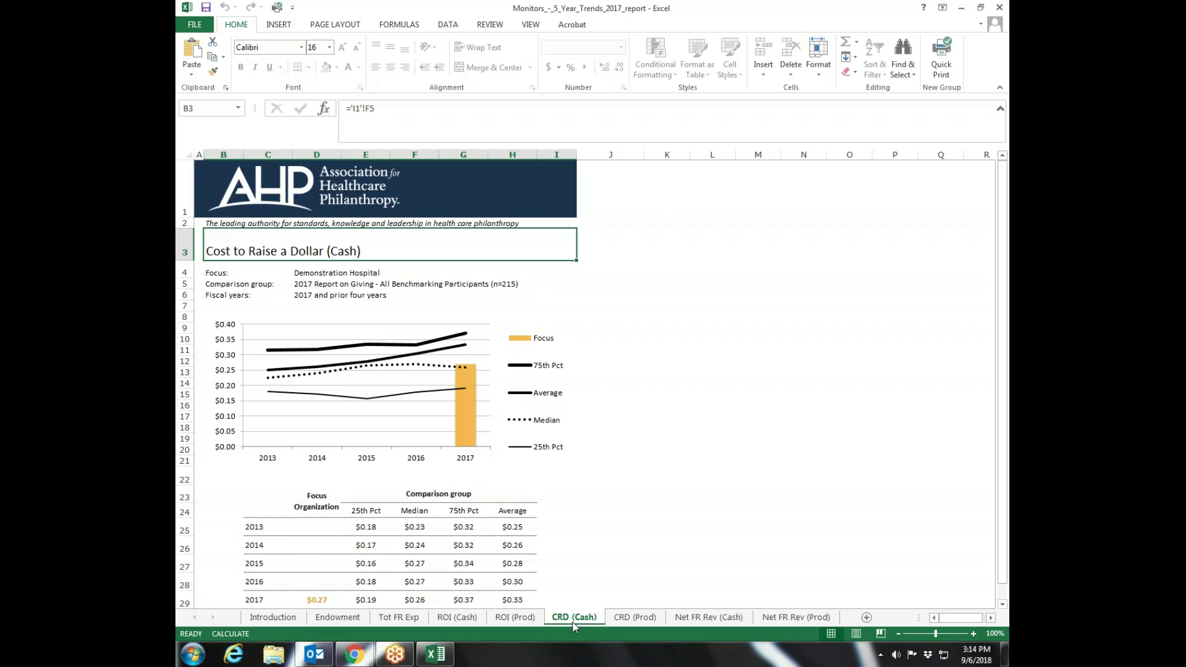
{"action": "left_click", "coordinate": [999, 7]}
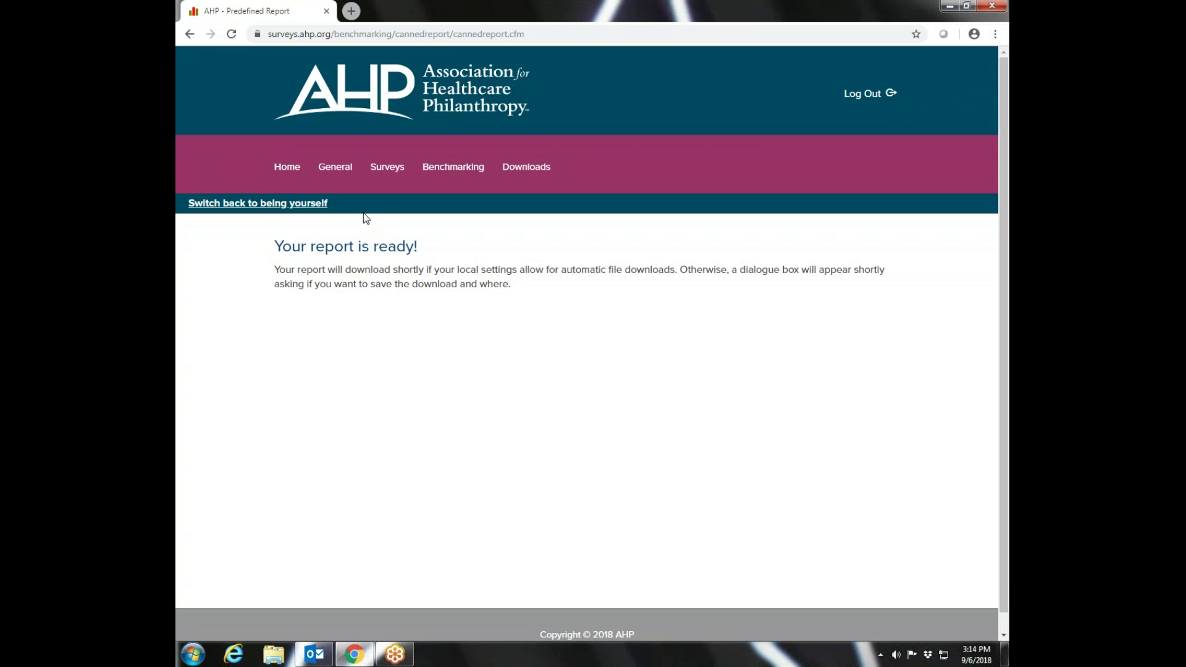
Return to the Predefined Reports list and open the Total Gifts, CTRD, ROI - Cash, All Programs slide show setup.
{"action": "mouse_move", "coordinate": [440, 173]}
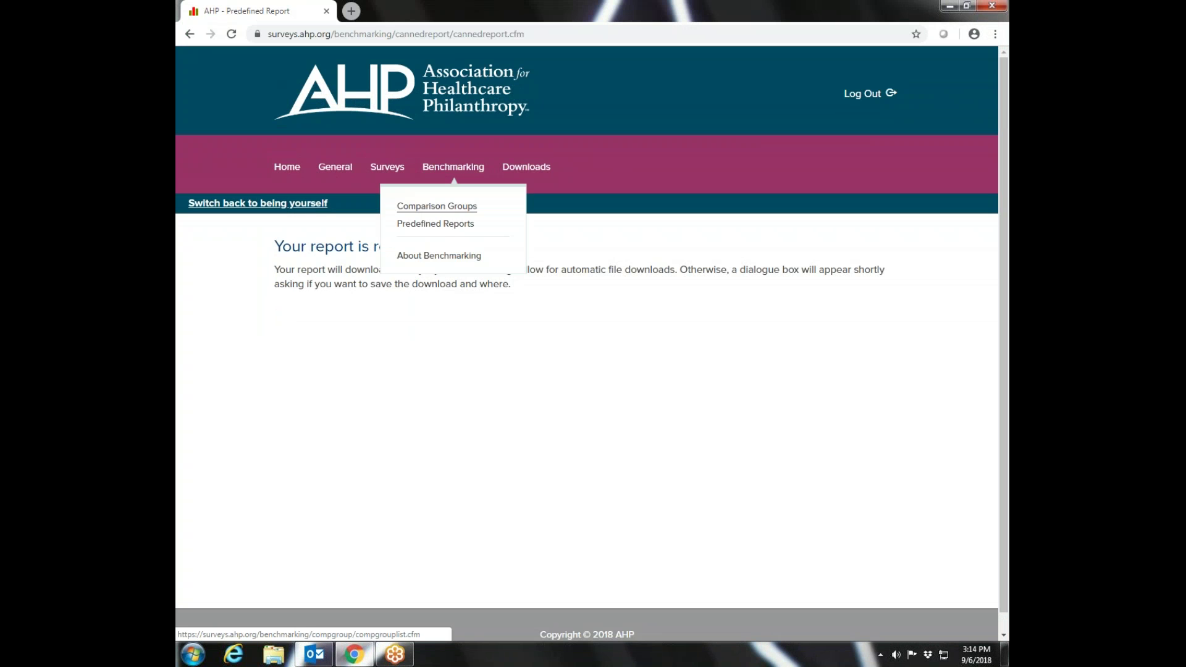
{"action": "left_click", "coordinate": [432, 224]}
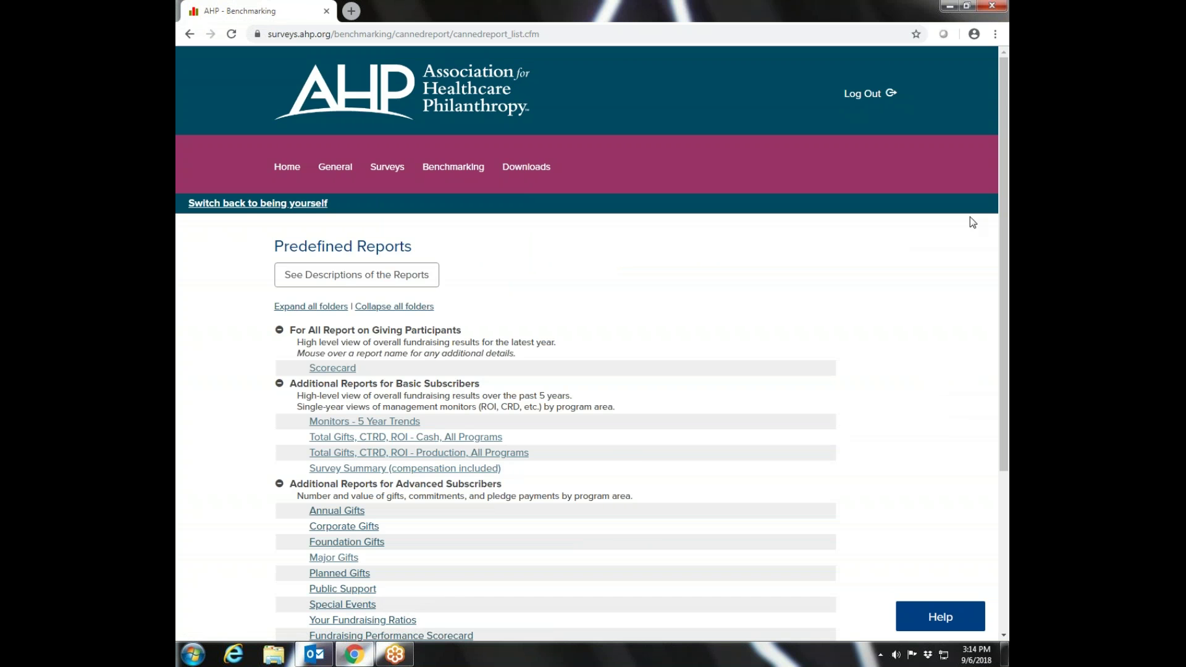
{"action": "left_click_drag", "start_coordinate": [1002, 223], "coordinate": [1002, 281]}
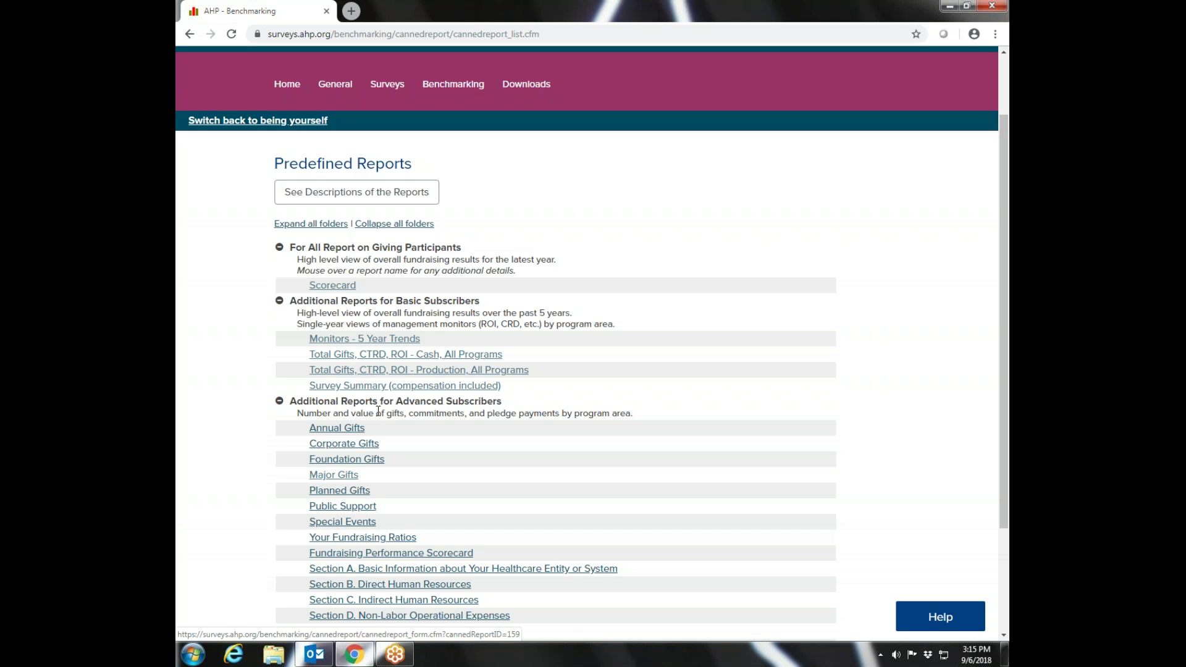
{"action": "left_click", "coordinate": [377, 354]}
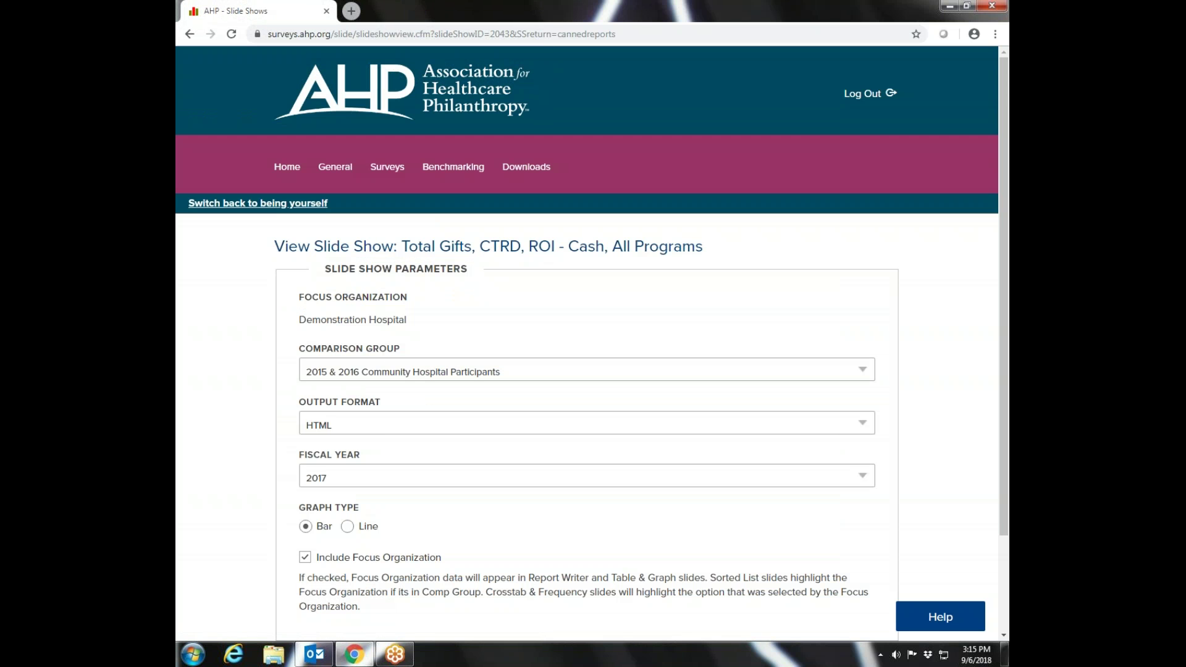
{"action": "scroll", "coordinate": [992, 299], "scroll_direction": "down", "scroll_amount": 1}
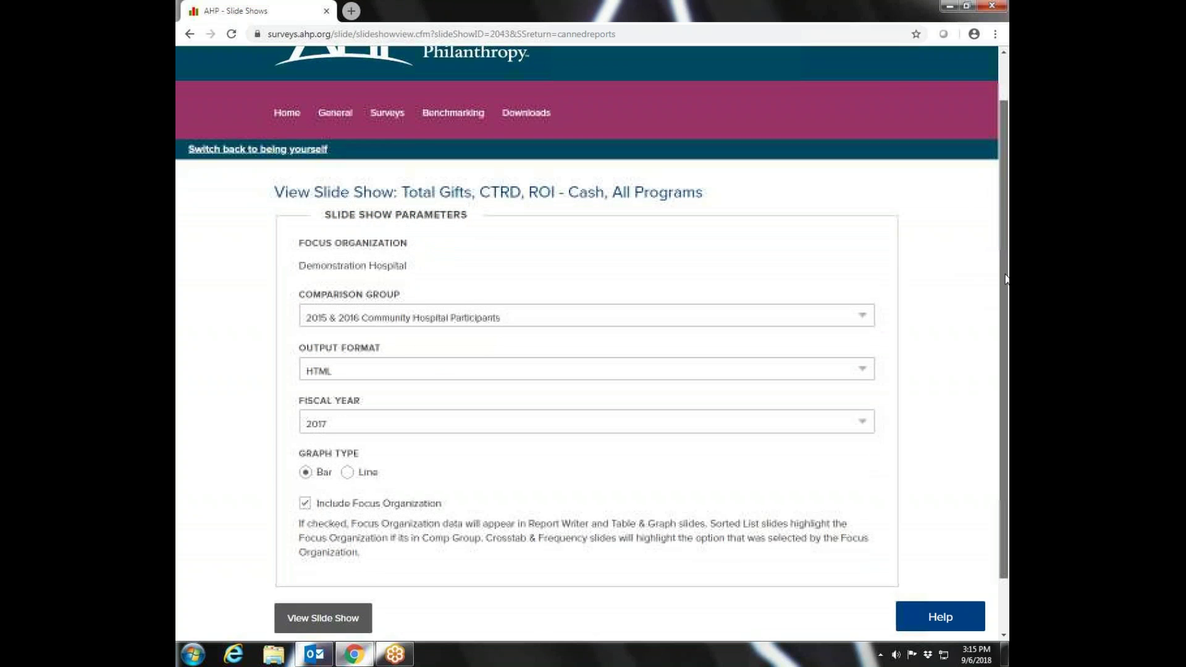
View the slide show using the 2017 Report on Giving - All Benchmarking Participants (n=215) comparison group.
{"action": "left_click", "coordinate": [863, 314]}
{"action": "left_click", "coordinate": [531, 347]}
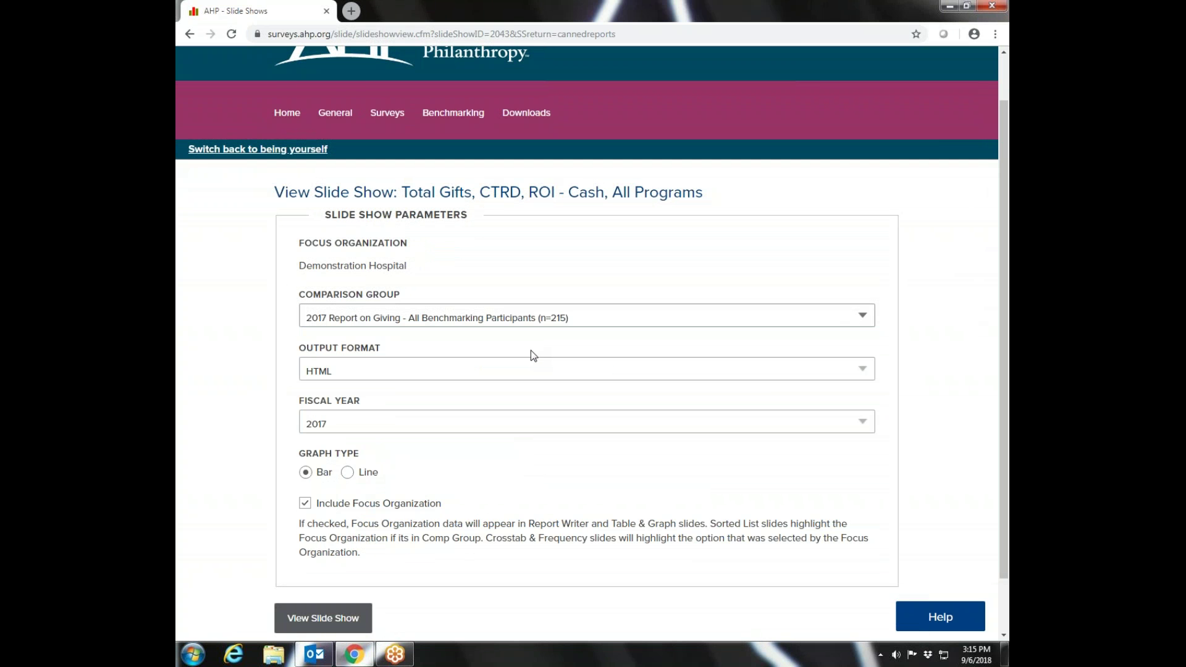
{"action": "left_click", "coordinate": [334, 623]}
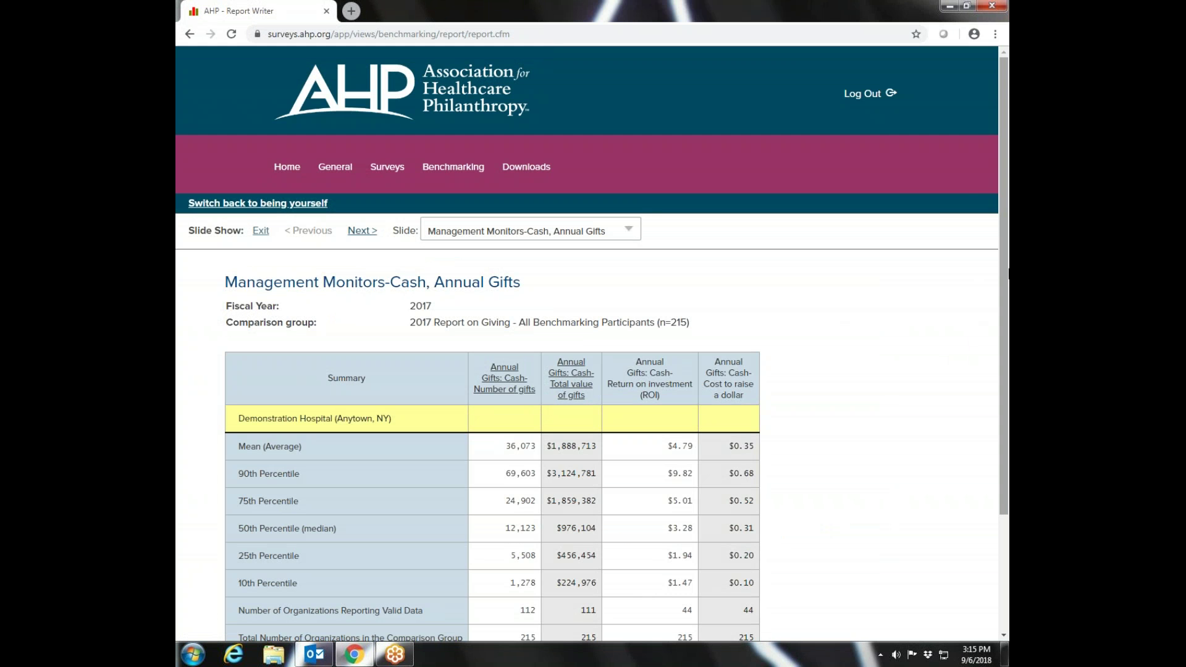
{"action": "left_click_drag", "start_coordinate": [1007, 256], "coordinate": [1004, 336]}
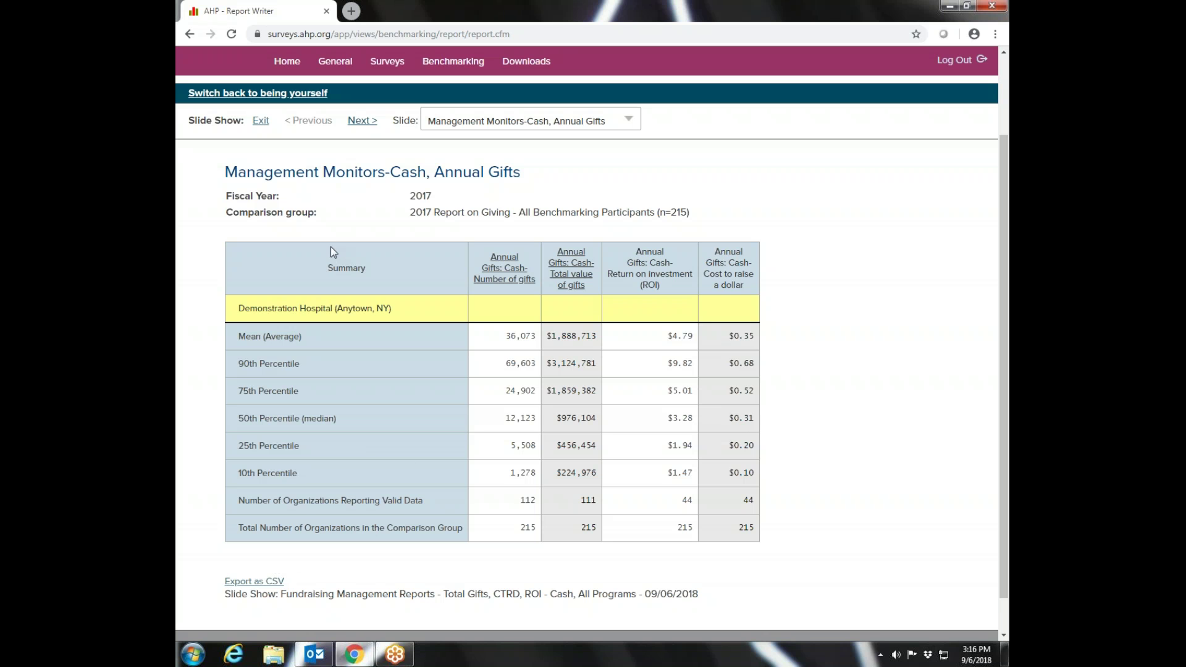
Advance through the Management Monitors slides for Major Gifts, Corp/Fdn and Planned Gifts.
{"action": "left_click", "coordinate": [449, 62]}
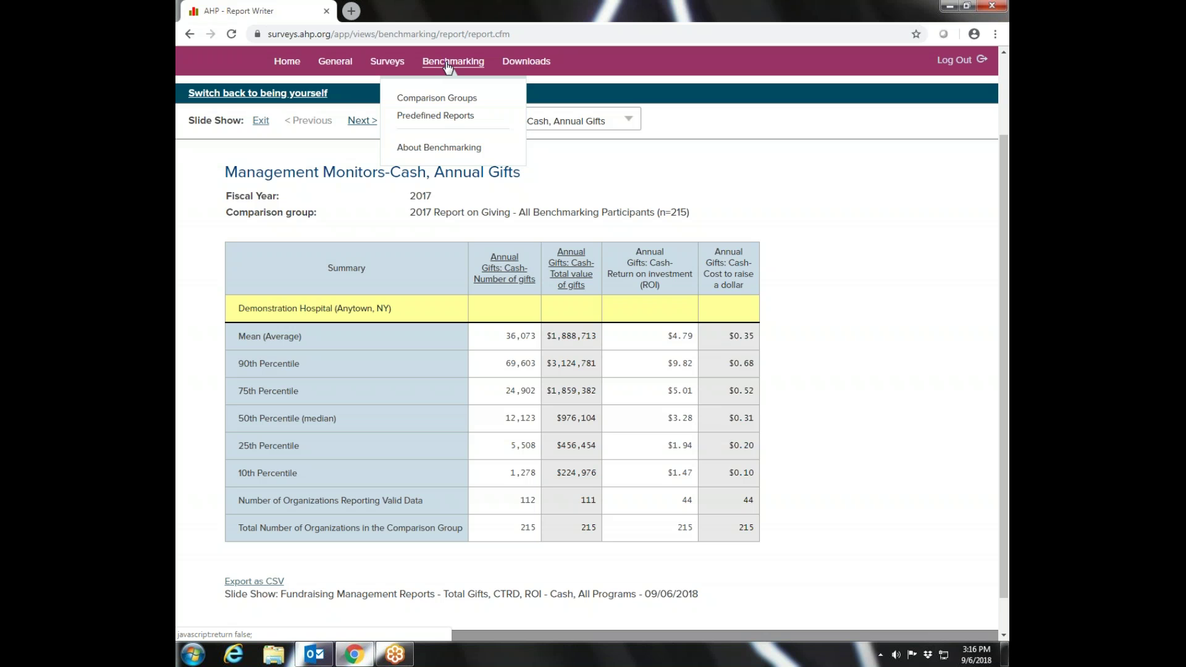
{"action": "left_click", "coordinate": [362, 121]}
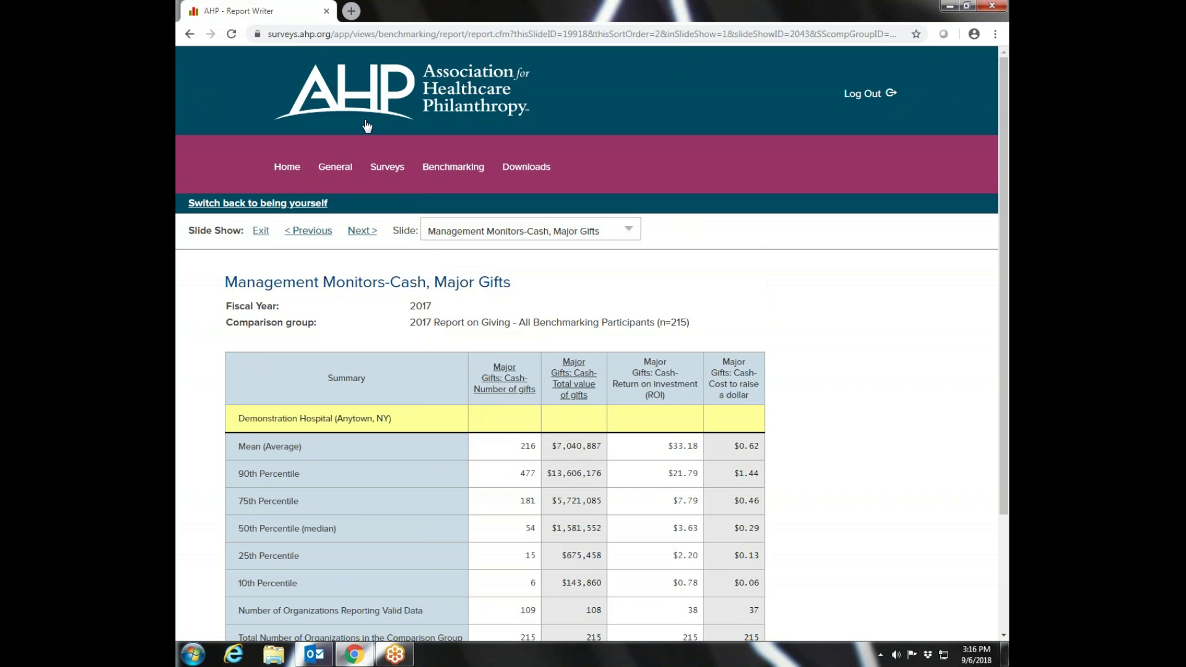
{"action": "left_click_drag", "start_coordinate": [1009, 238], "coordinate": [1007, 307]}
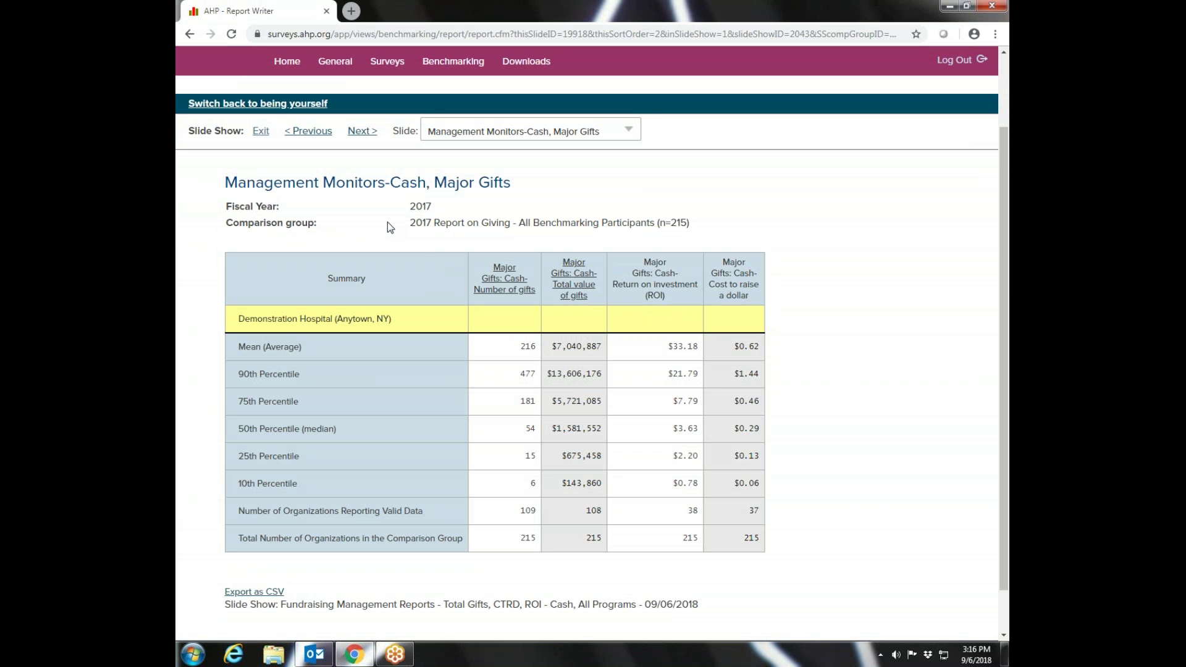
{"action": "left_click", "coordinate": [356, 132]}
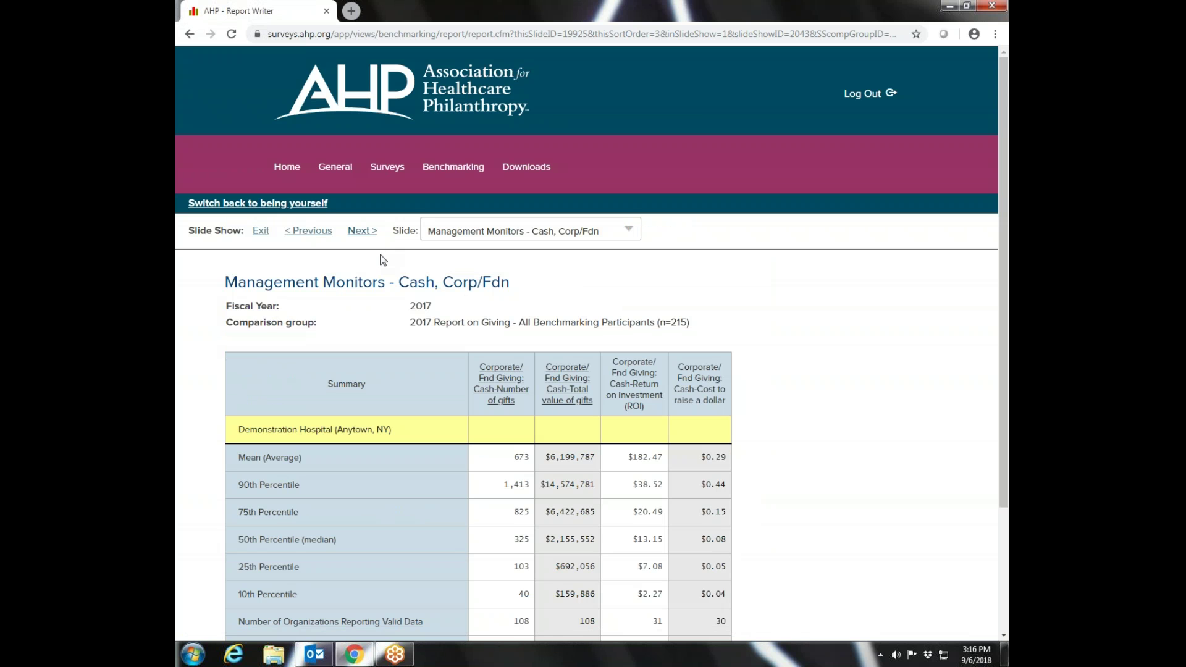
{"action": "left_click", "coordinate": [362, 230]}
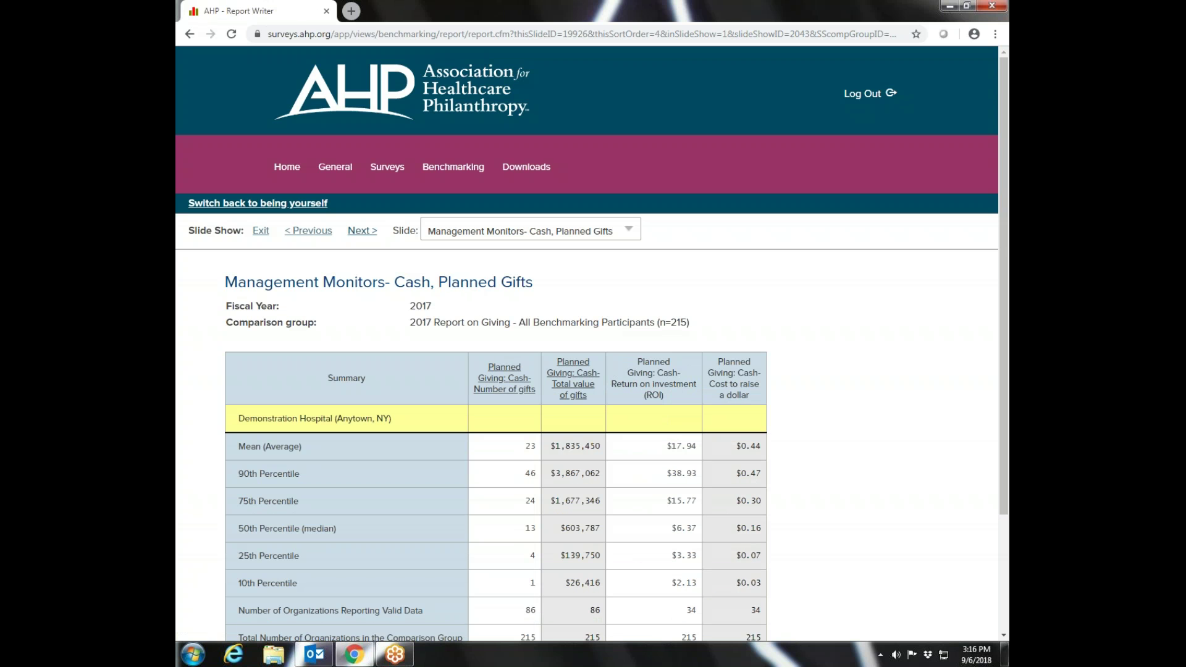
Return to the Predefined Reports list and open the Section E. Gifts Received/Expected slide show setup.
{"action": "mouse_move", "coordinate": [449, 173]}
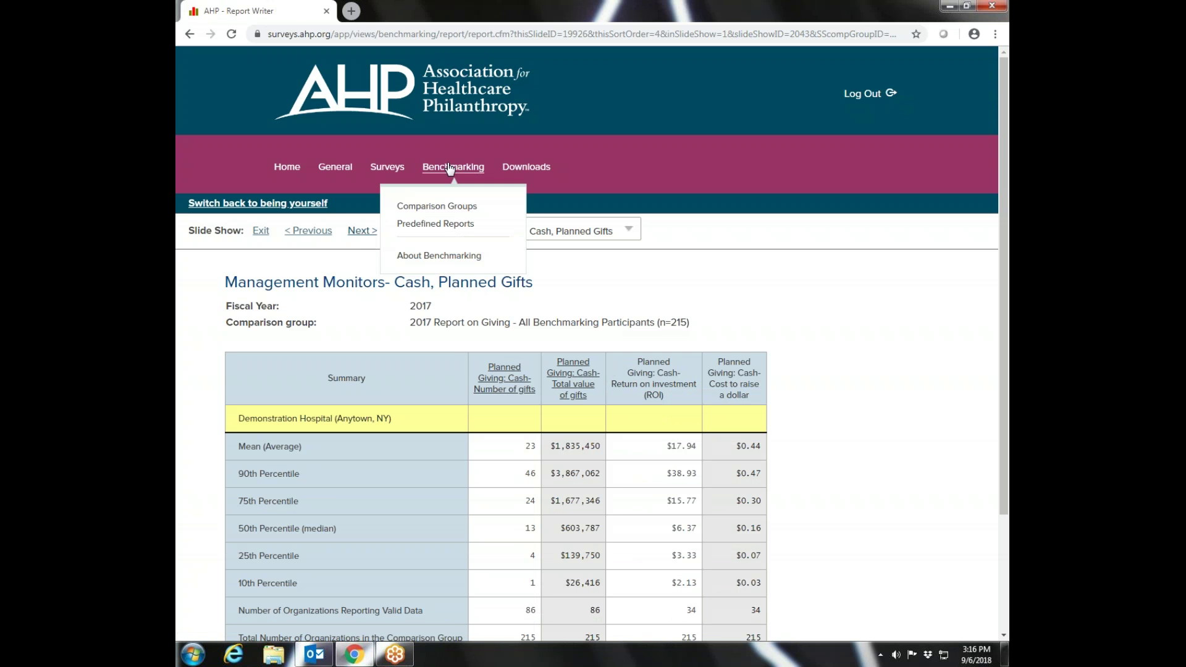
{"action": "left_click", "coordinate": [437, 224]}
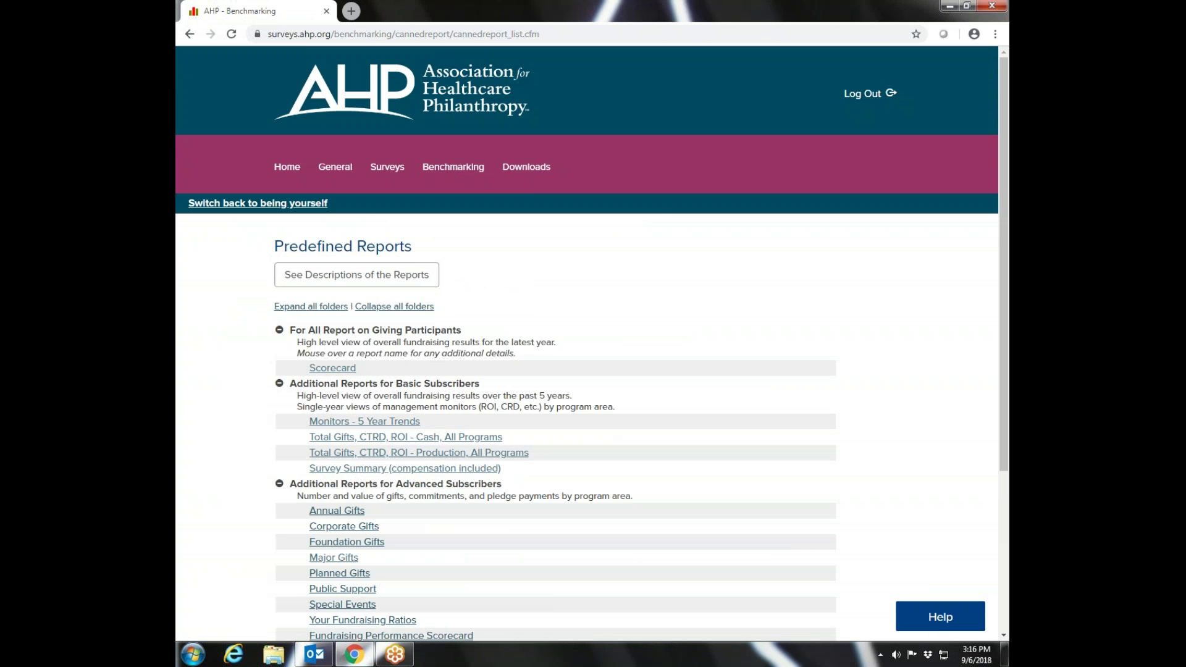
{"action": "left_click_drag", "start_coordinate": [1004, 226], "coordinate": [1003, 340]}
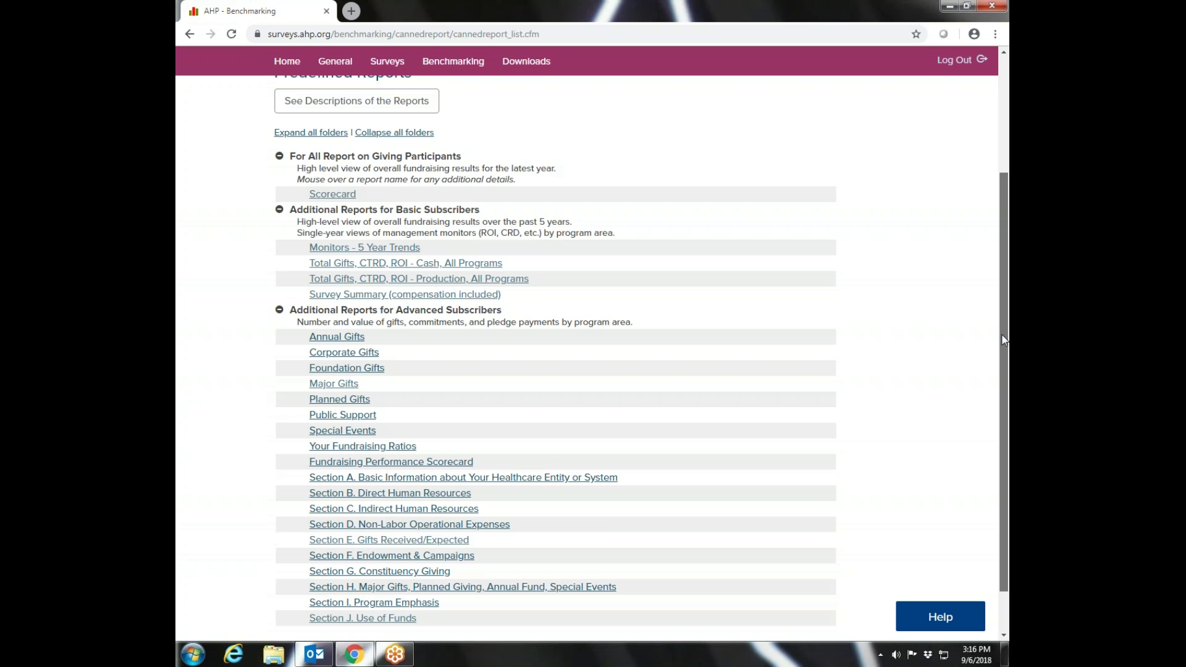
{"action": "scroll", "coordinate": [684, 358], "scroll_direction": "down", "scroll_amount": 1}
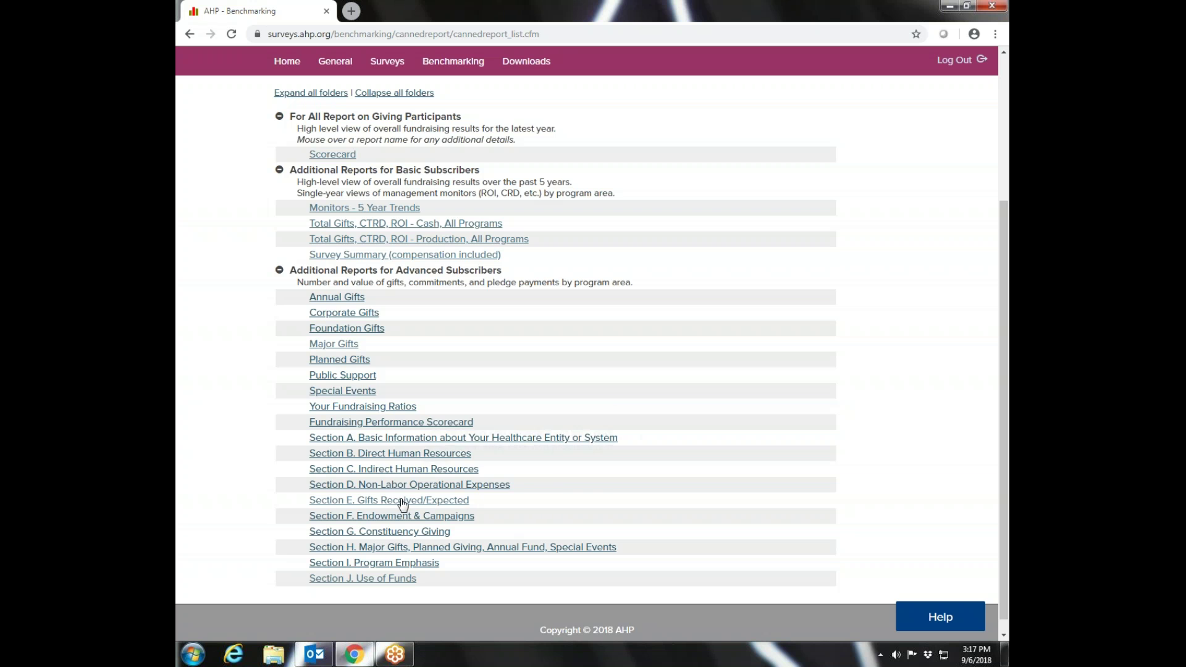
{"action": "left_click", "coordinate": [365, 501]}
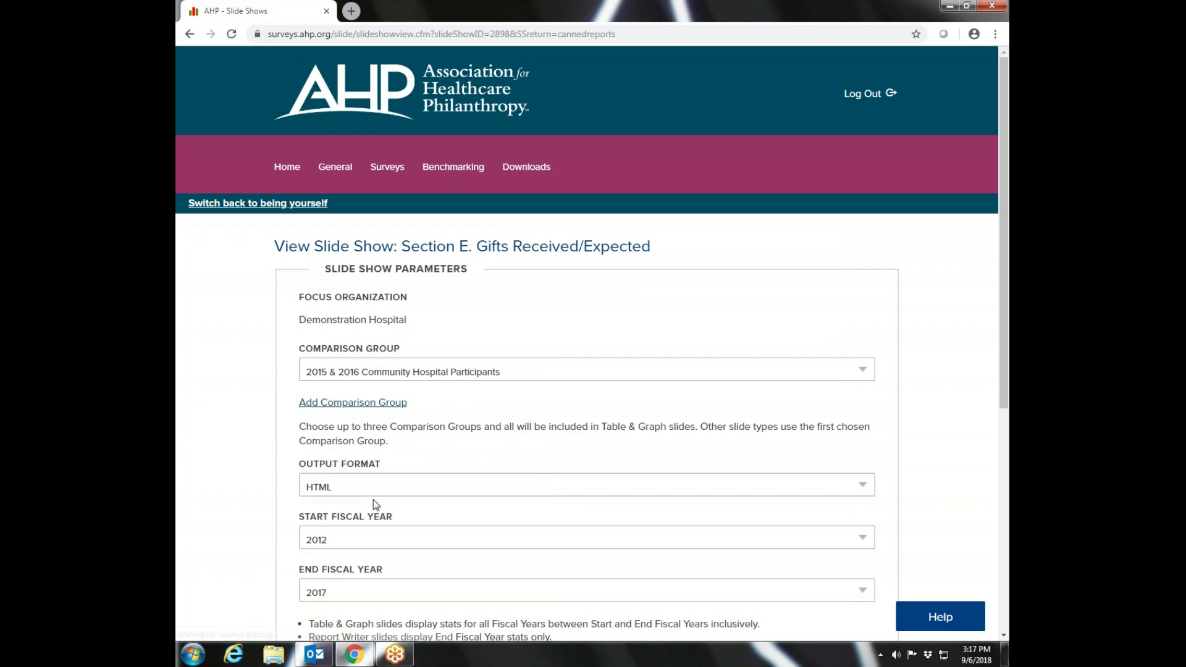
Choose 2017 Report on Giving - All Benchmarking Participants (n=215) as the comparison group and view the Section E slide show.
{"action": "scroll", "coordinate": [1005, 285], "scroll_direction": "down", "scroll_amount": 2}
{"action": "left_click", "coordinate": [866, 257]}
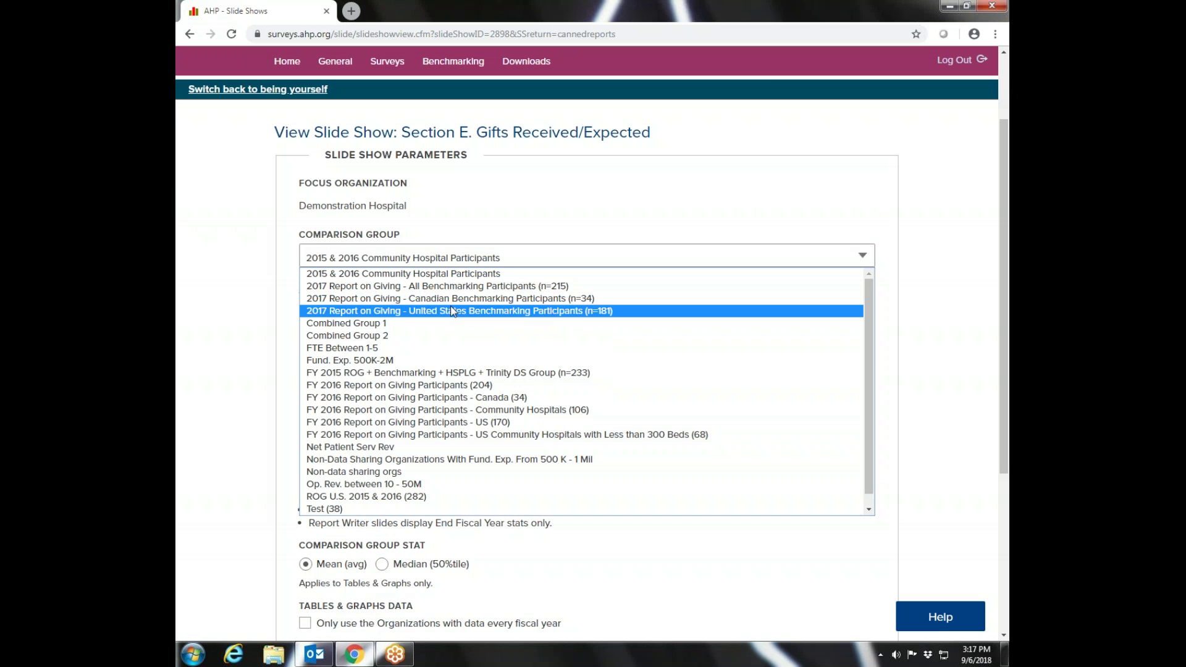
{"action": "left_click", "coordinate": [455, 288]}
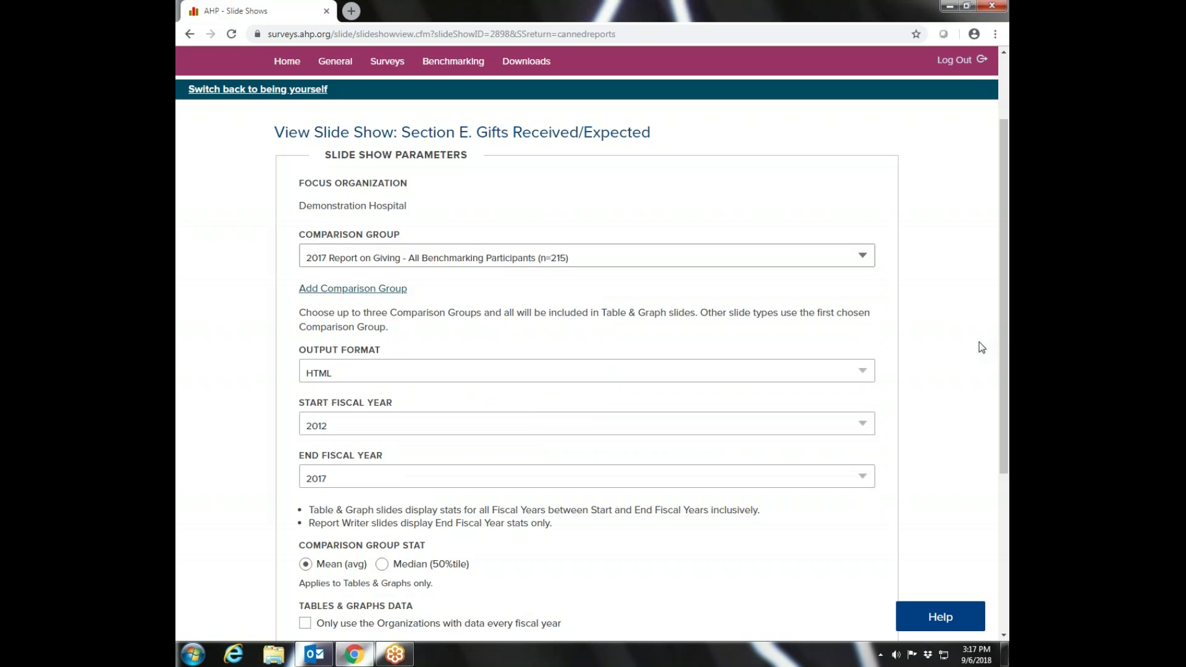
{"action": "left_click_drag", "start_coordinate": [1004, 333], "coordinate": [997, 396]}
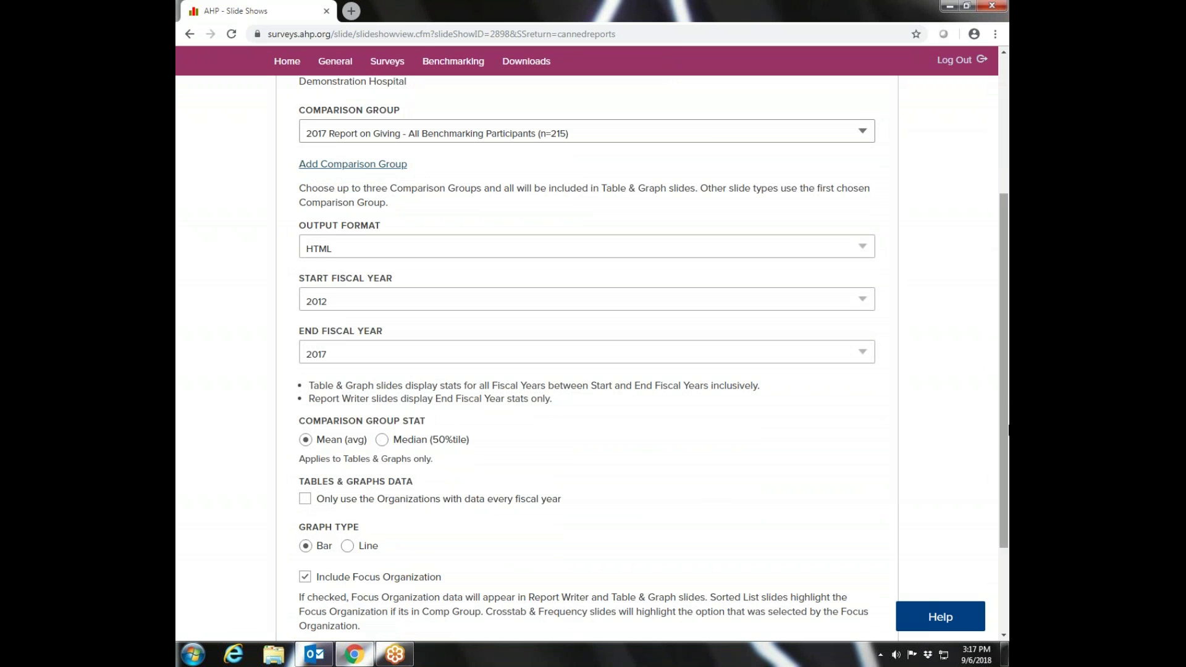
{"action": "left_click_drag", "start_coordinate": [1005, 396], "coordinate": [1000, 440]}
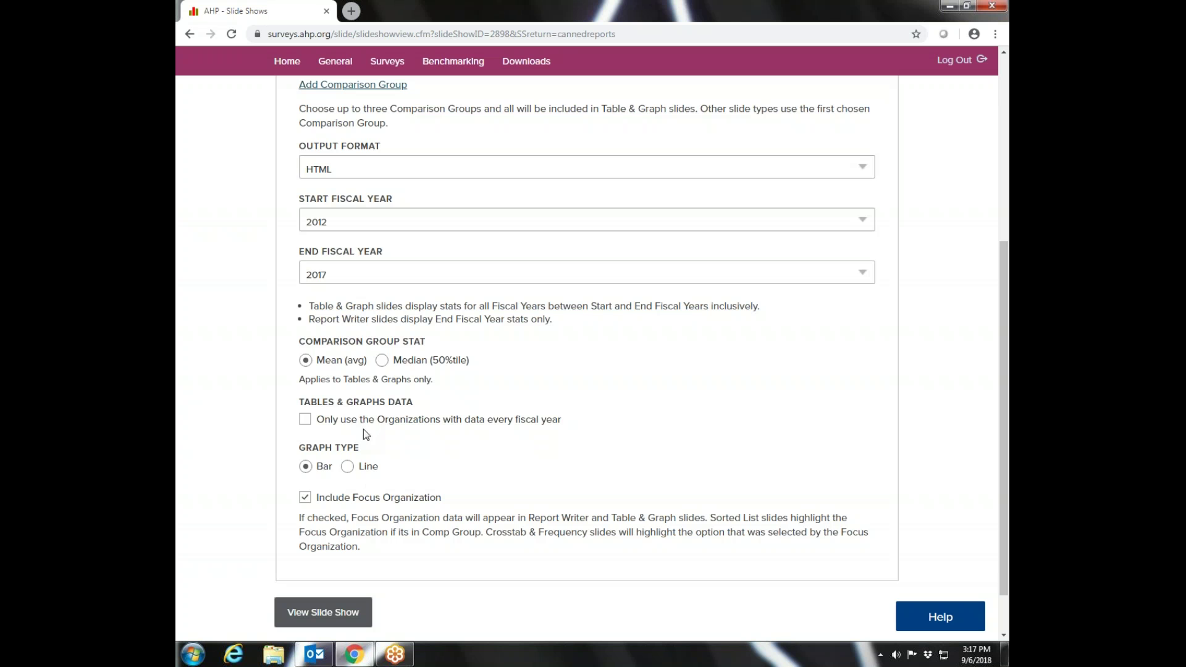
{"action": "left_click", "coordinate": [313, 613]}
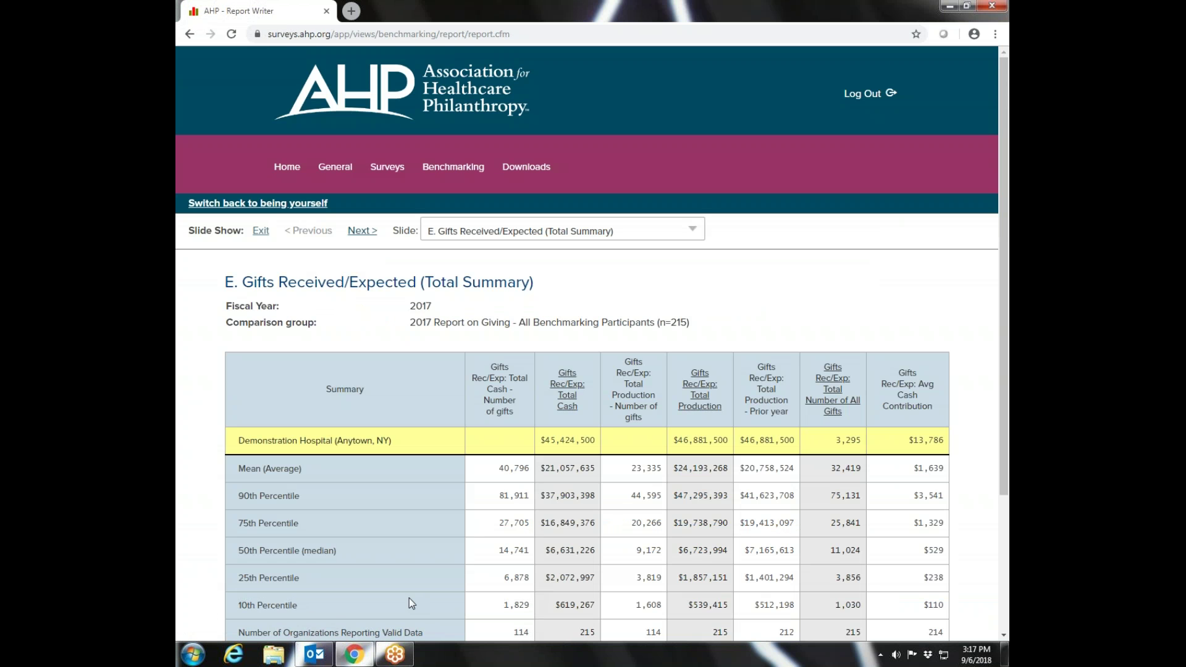
Review the Total Summary, Annual Gifts and Major Gifts slides of the Gifts Received/Expected report.
{"action": "scroll", "coordinate": [991, 251], "scroll_direction": "down", "scroll_amount": 3}
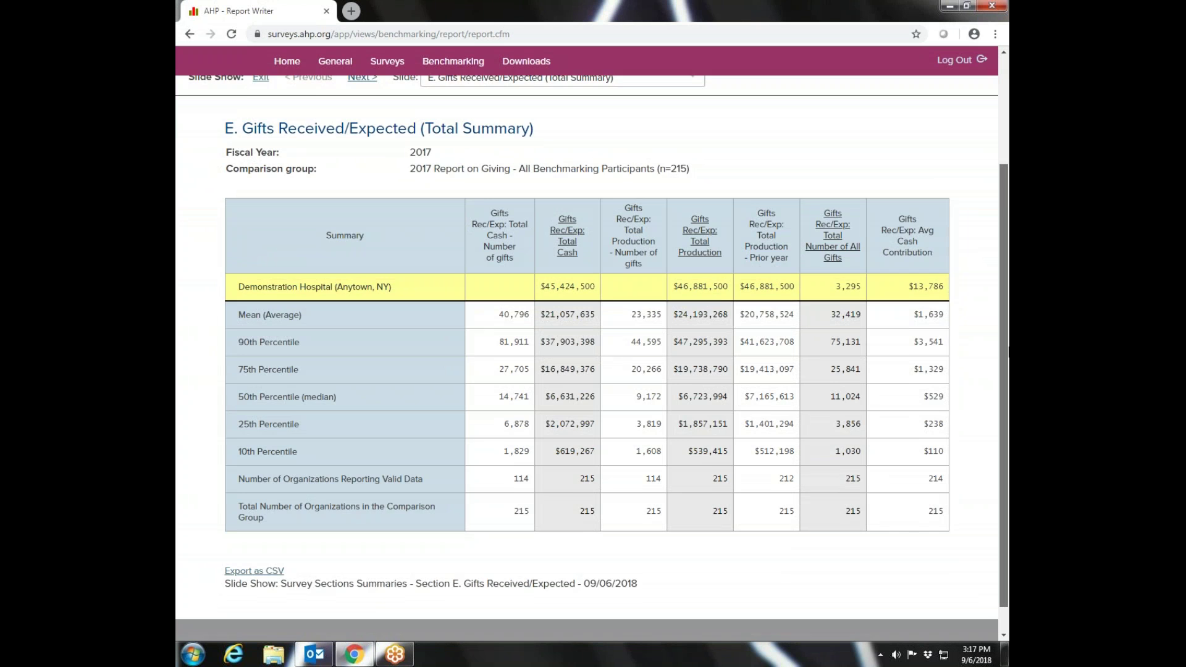
{"action": "left_click_drag", "start_coordinate": [1008, 350], "coordinate": [1005, 328]}
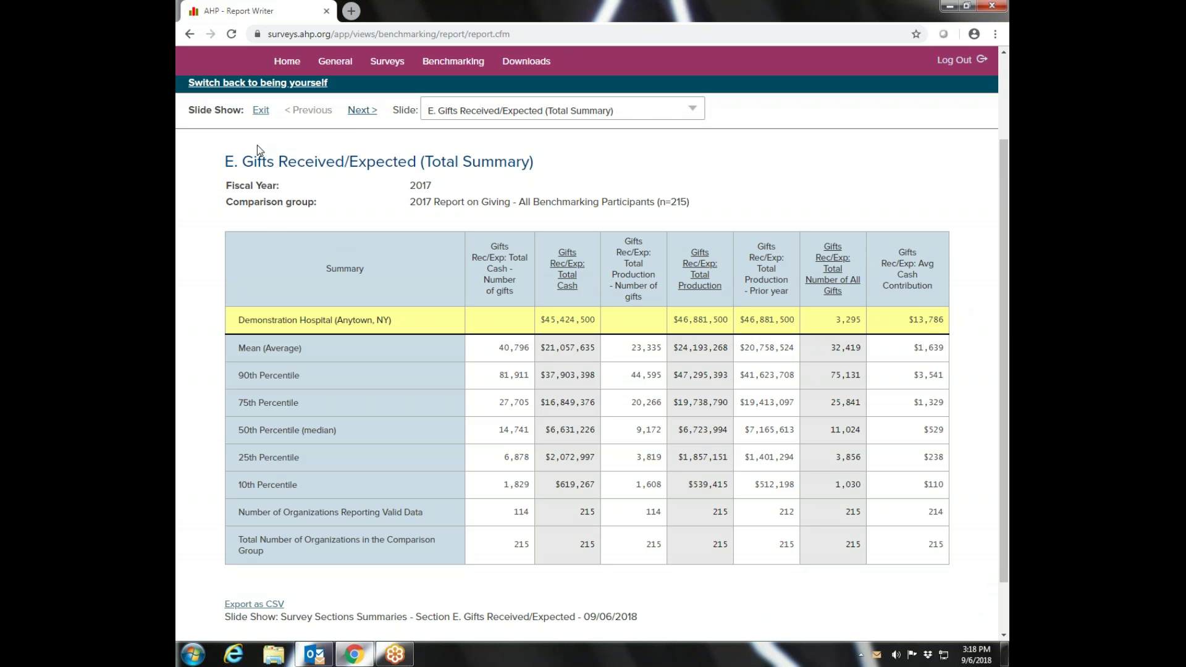
{"action": "left_click", "coordinate": [363, 116]}
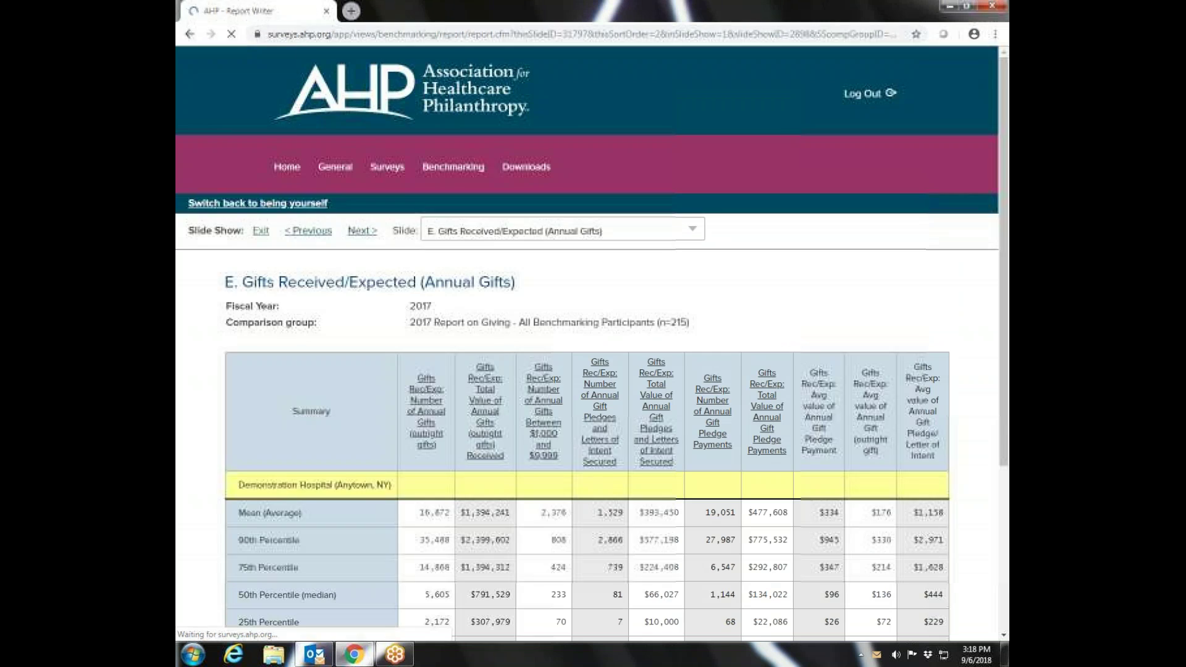
{"action": "left_click_drag", "start_coordinate": [1004, 202], "coordinate": [1006, 349]}
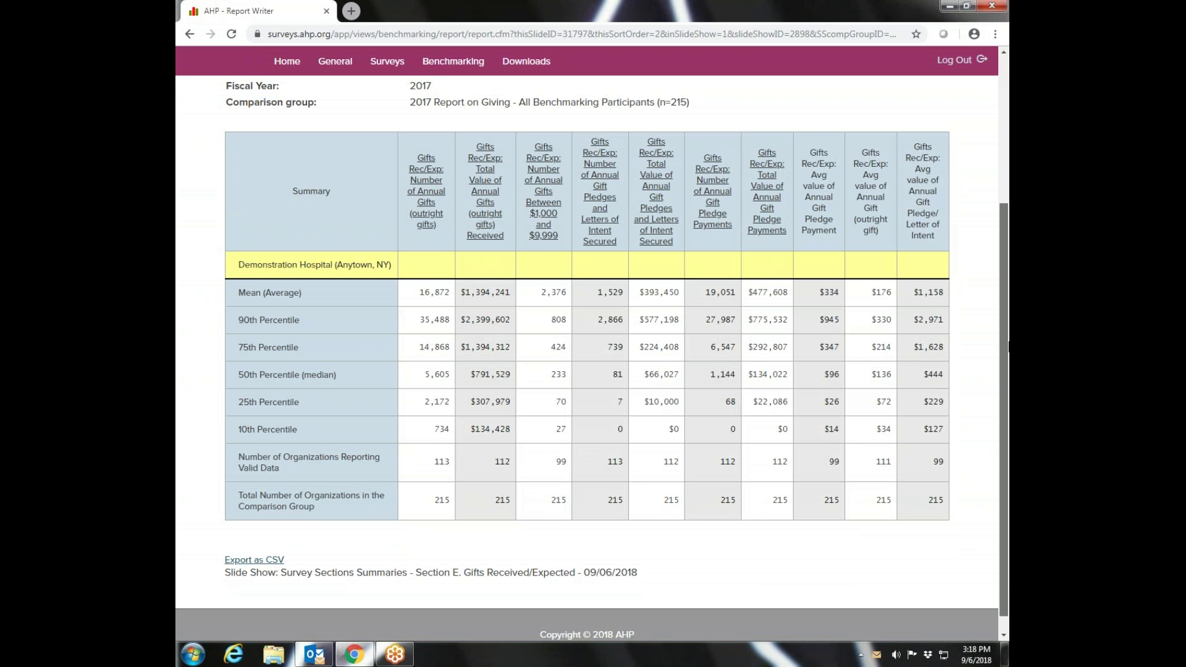
{"action": "left_click_drag", "start_coordinate": [1006, 348], "coordinate": [1006, 351]}
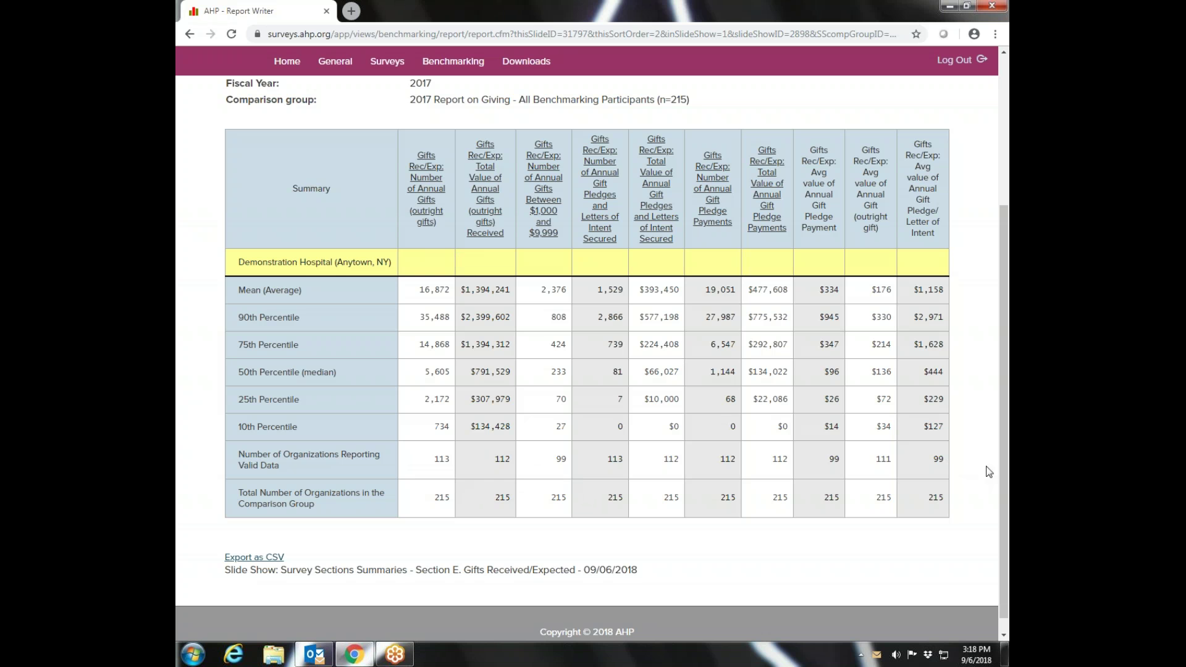
{"action": "left_click_drag", "start_coordinate": [1008, 458], "coordinate": [1009, 290]}
{"action": "left_click", "coordinate": [360, 232]}
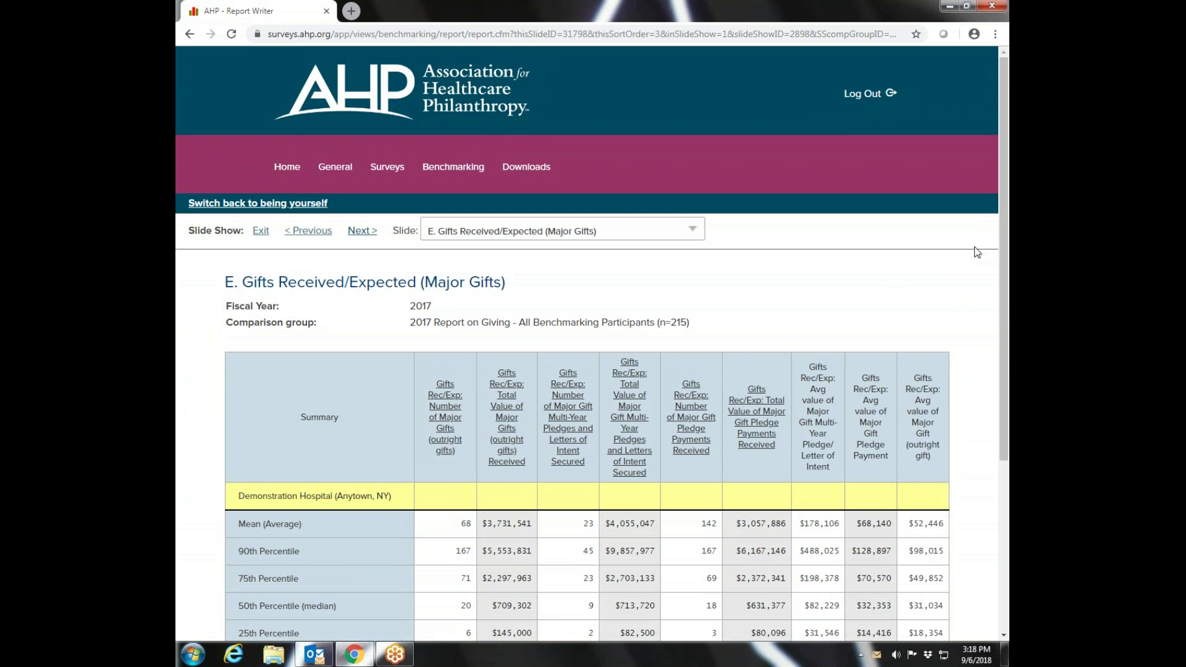
{"action": "left_click_drag", "start_coordinate": [1005, 234], "coordinate": [1006, 349]}
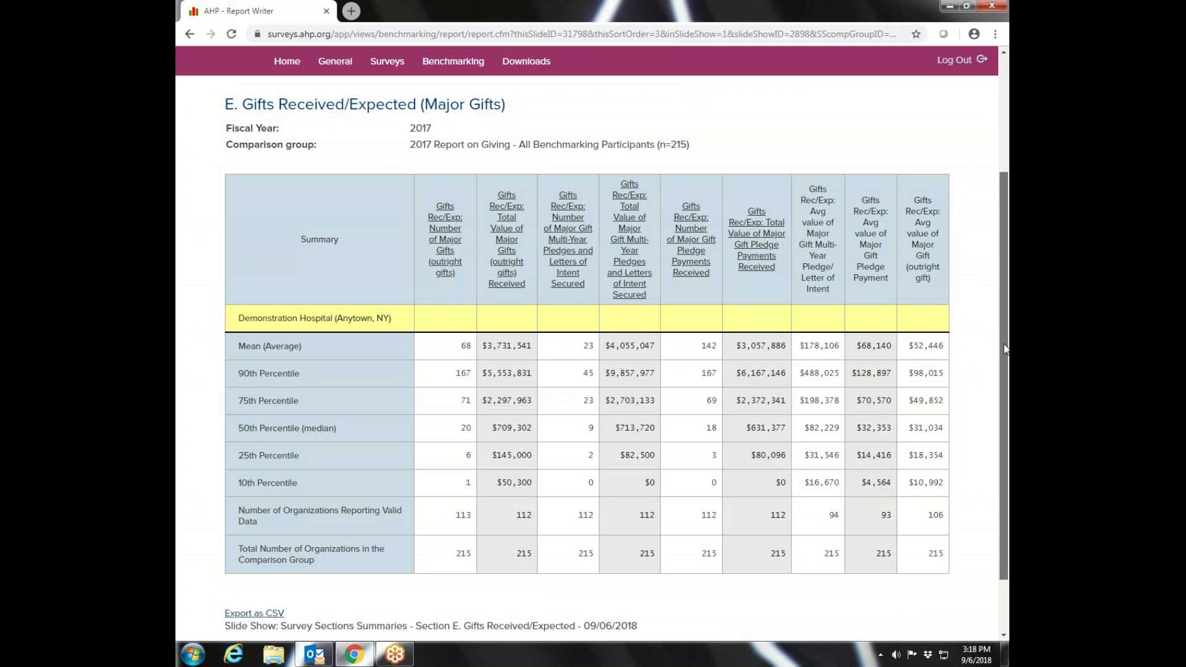
Go back to the Predefined Reports list and look over the reports offered to basic and advanced subscribers.
{"action": "scroll", "coordinate": [1005, 349], "scroll_direction": "up", "scroll_amount": 2}
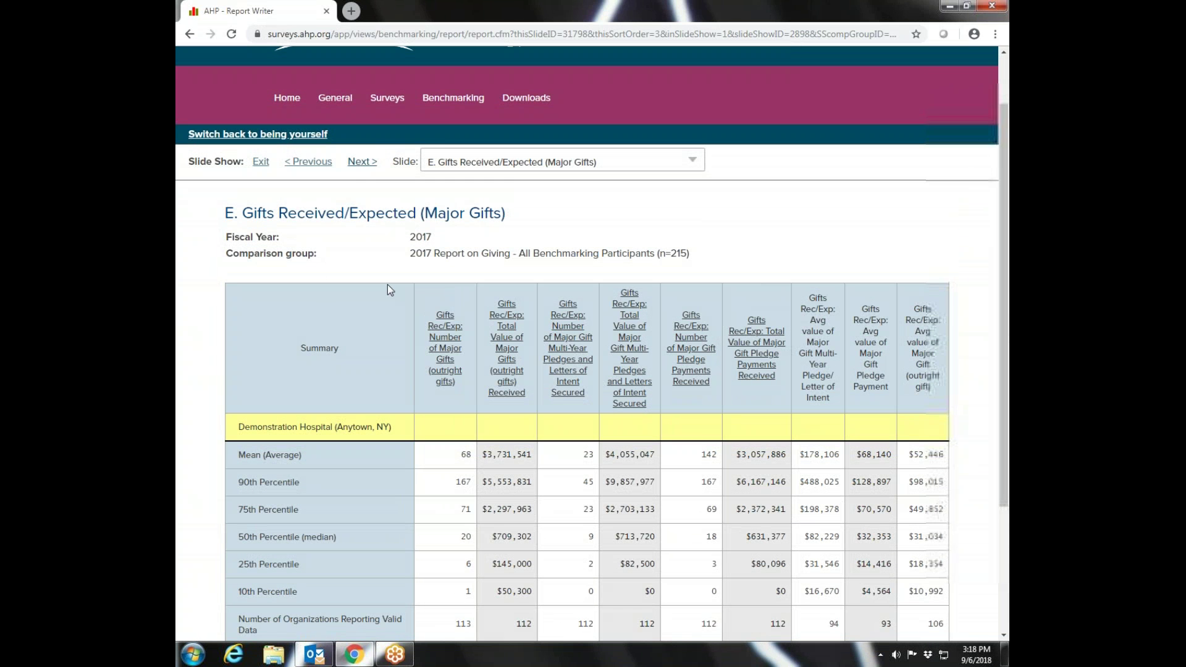
{"action": "mouse_move", "coordinate": [455, 100]}
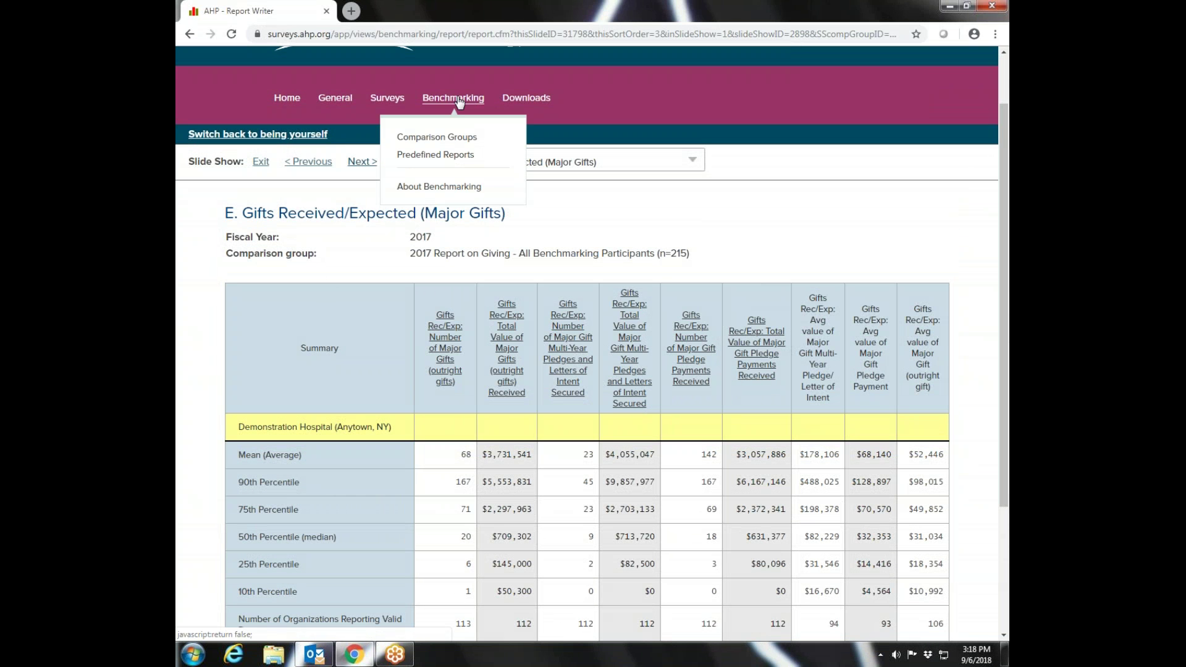
{"action": "left_click", "coordinate": [426, 155]}
{"action": "scroll", "coordinate": [1007, 364], "scroll_direction": "down", "scroll_amount": 2}
{"action": "scroll", "coordinate": [1007, 364], "scroll_direction": "down", "scroll_amount": 2}
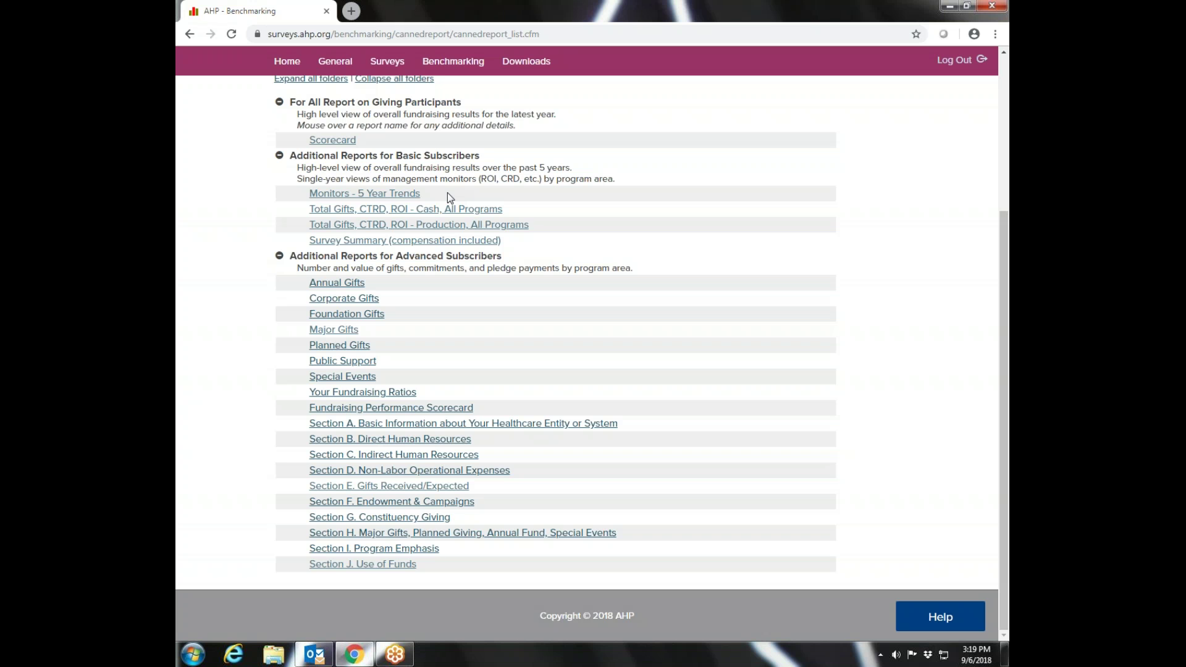
{"action": "left_click_drag", "start_coordinate": [1004, 366], "coordinate": [1009, 188]}
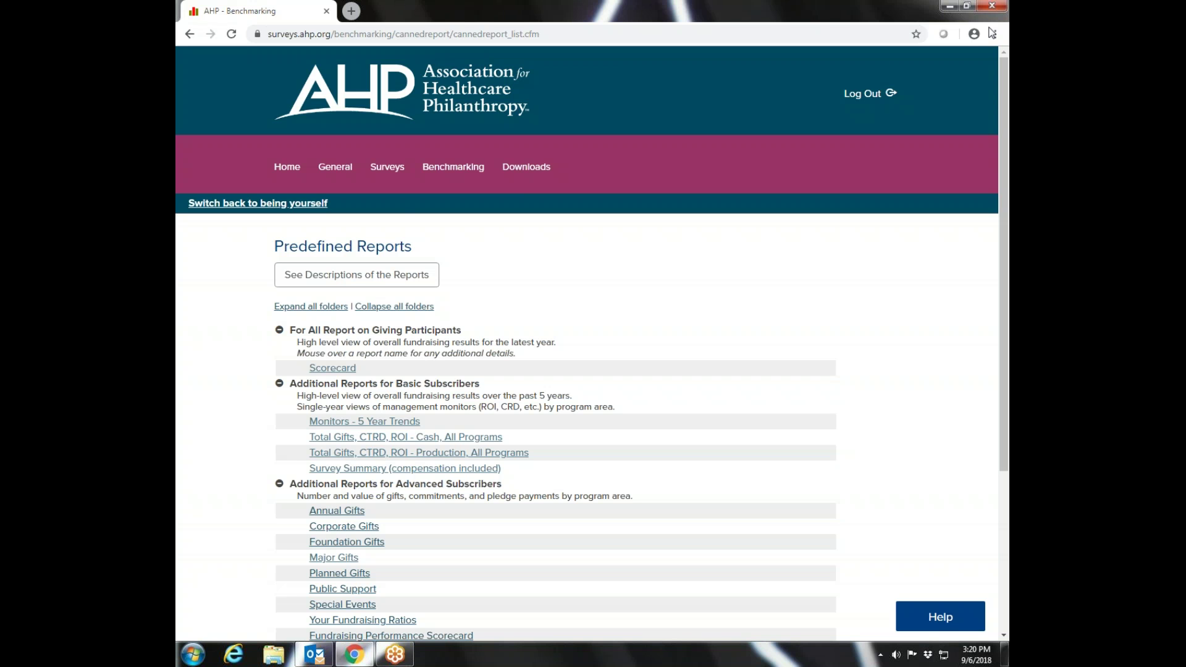
{"action": "mouse_move", "coordinate": [453, 168]}
{"action": "left_click_drag", "start_coordinate": [1005, 250], "coordinate": [1003, 346]}
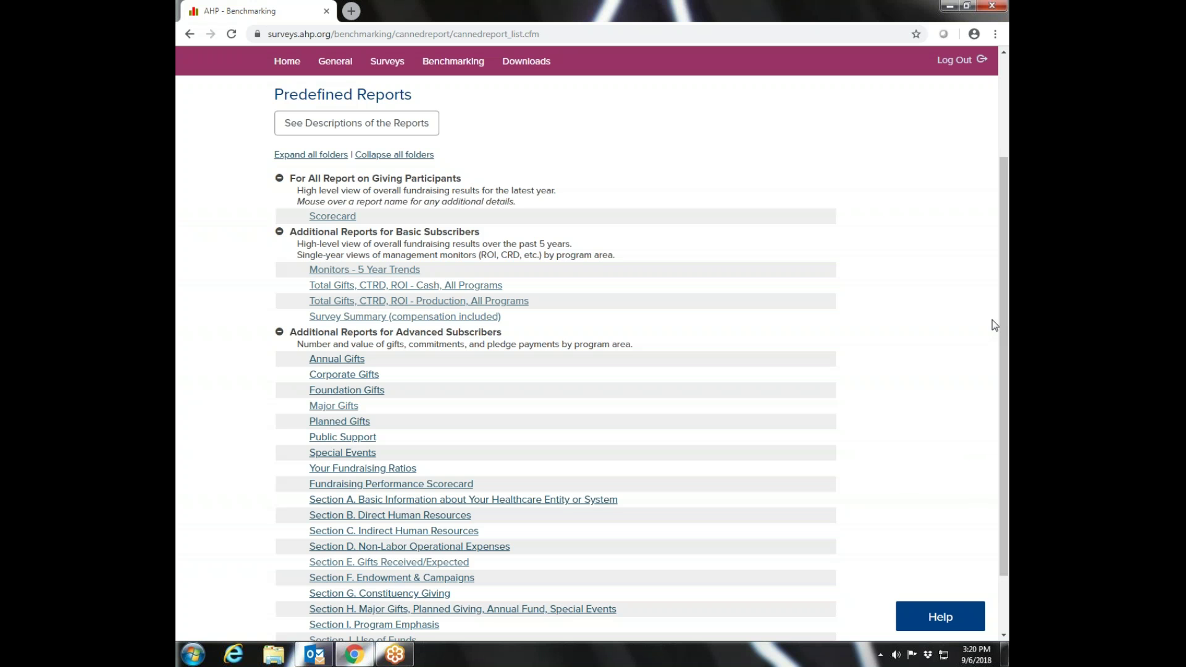
{"action": "scroll", "coordinate": [1004, 315], "scroll_direction": "up", "scroll_amount": 3}
Open the Comparison Groups page and examine the available personal and public groups.
{"action": "mouse_move", "coordinate": [457, 179]}
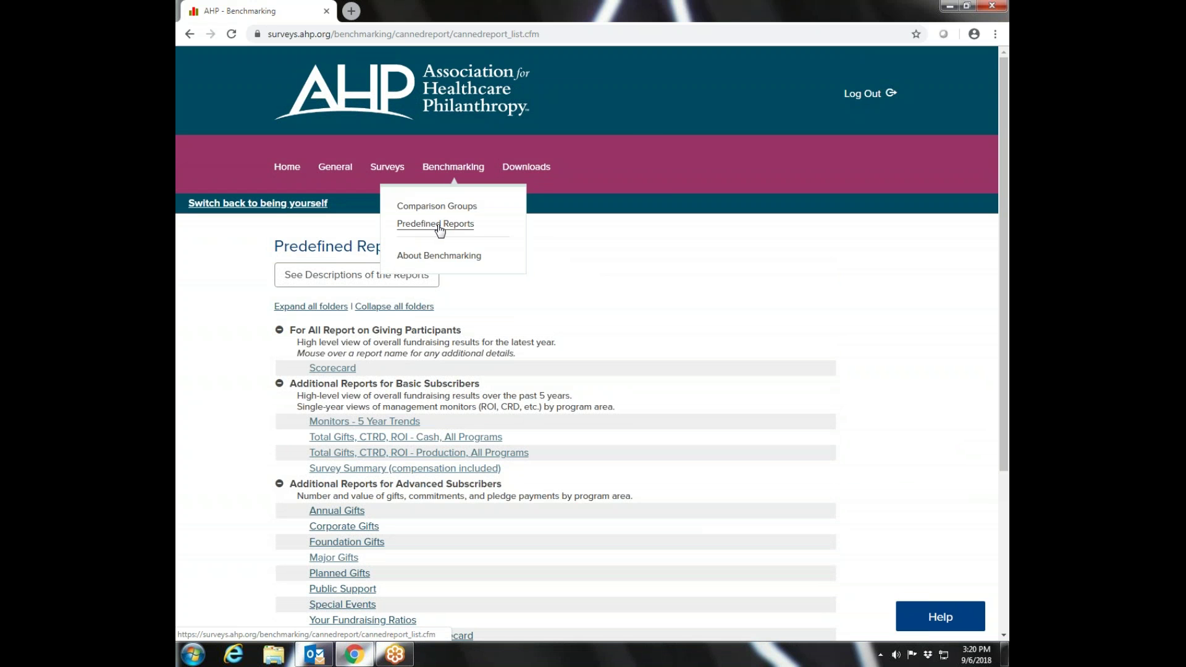
{"action": "mouse_move", "coordinate": [364, 375]}
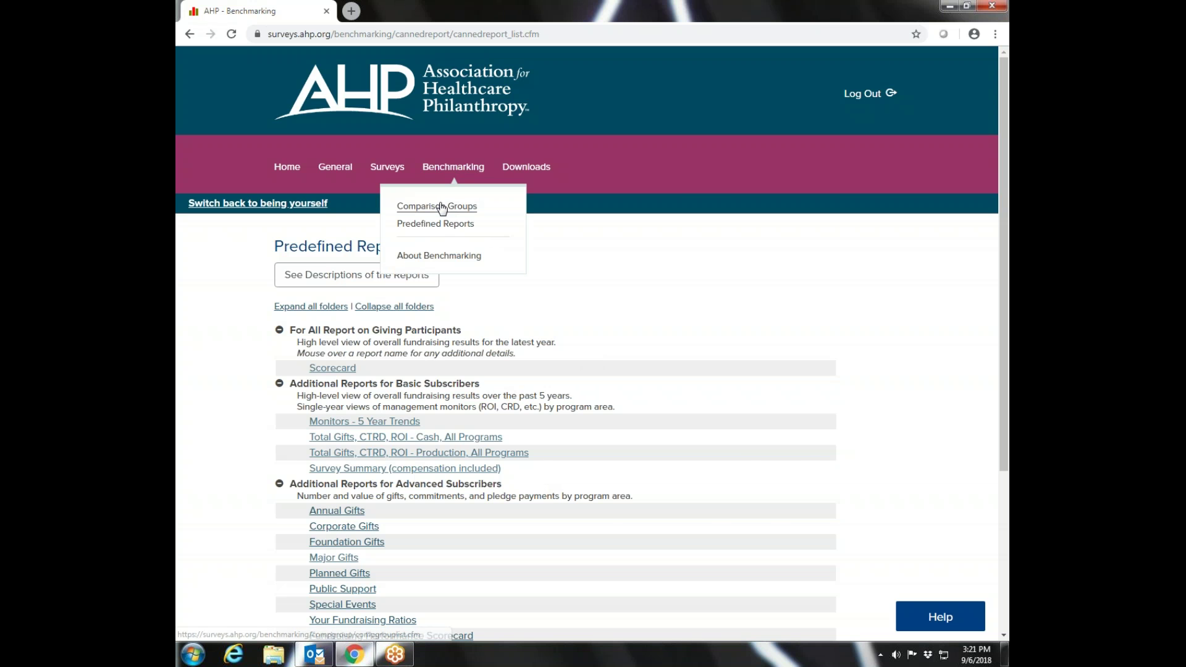
{"action": "left_click", "coordinate": [443, 212]}
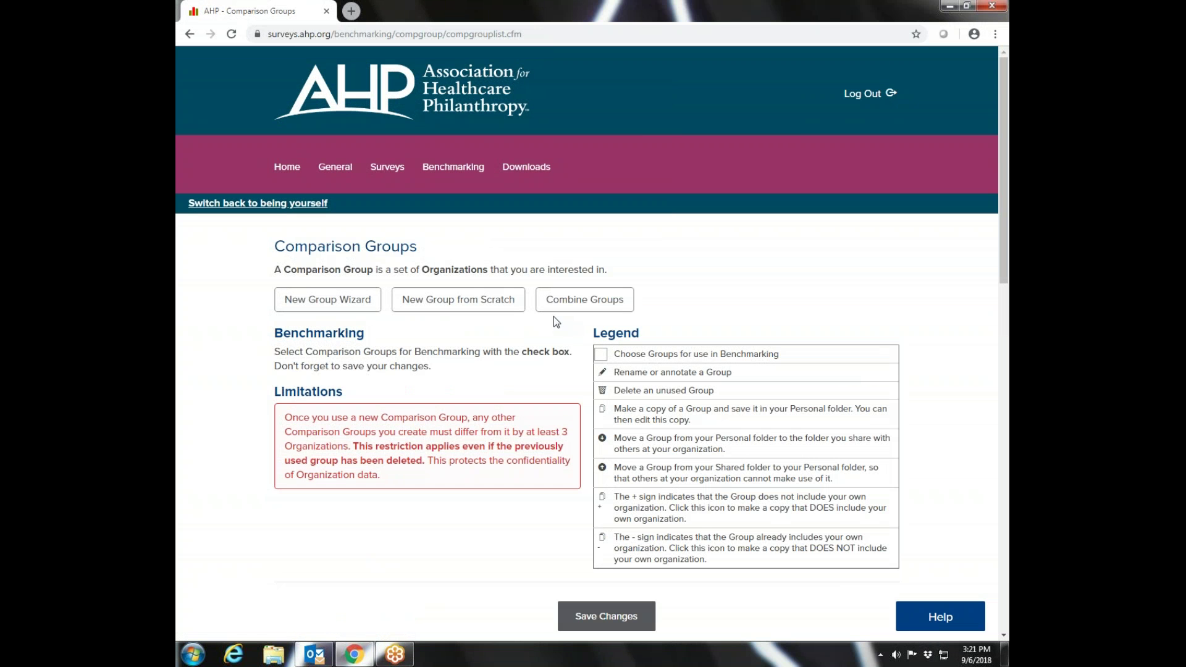
{"action": "left_click_drag", "start_coordinate": [1004, 149], "coordinate": [1004, 192]}
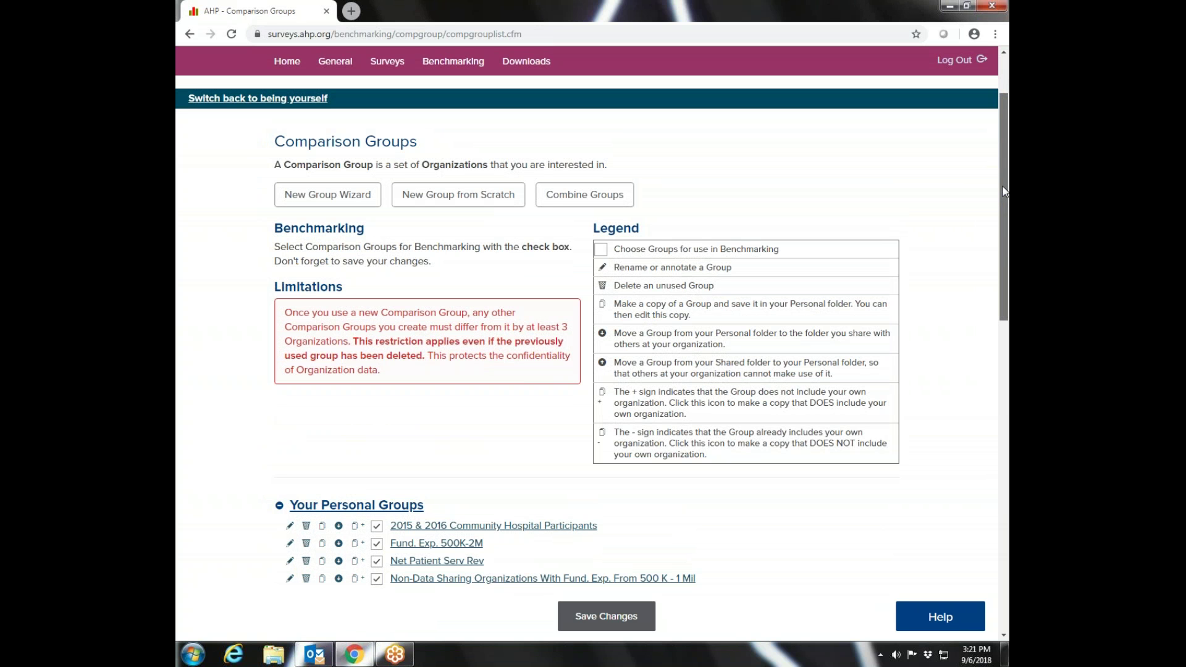
{"action": "left_click_drag", "start_coordinate": [1004, 192], "coordinate": [1007, 380]}
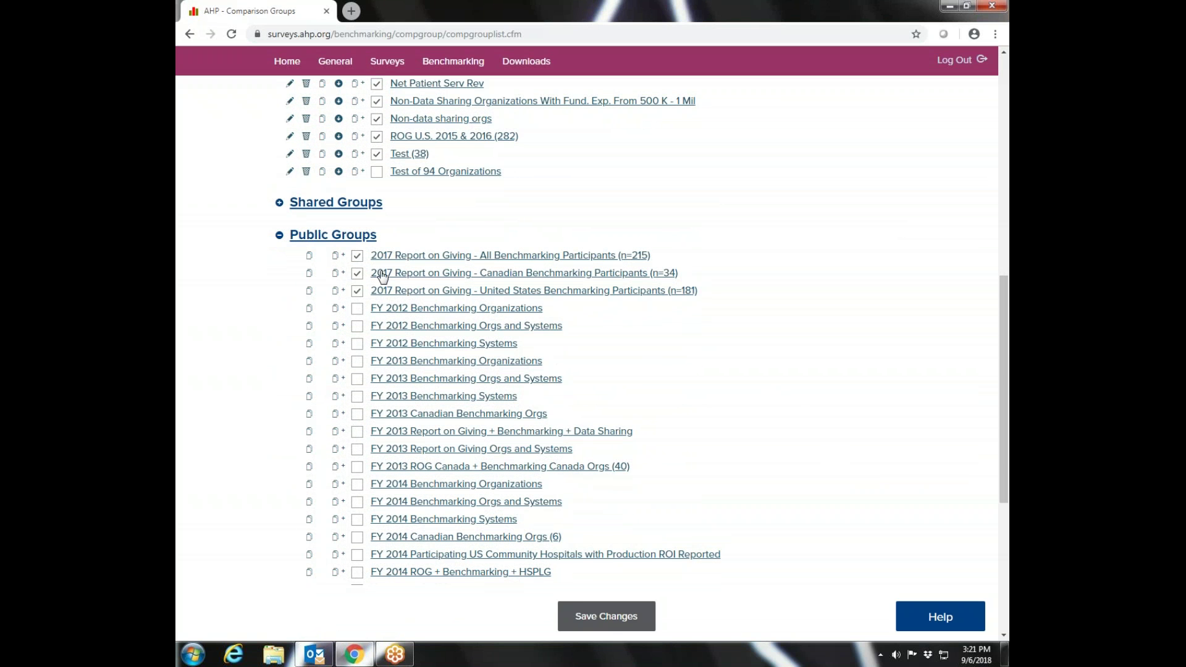
Start a new comparison group with the New Group Wizard, covering All Groups in the United States.
{"action": "mouse_move", "coordinate": [354, 246]}
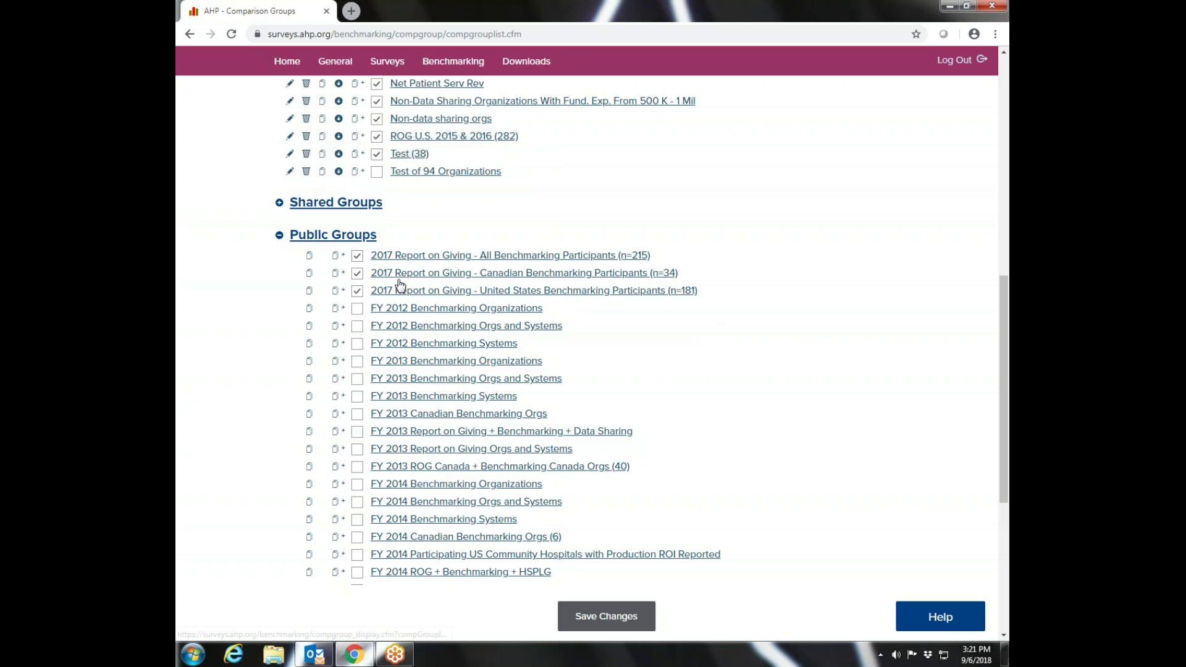
{"action": "left_click_drag", "start_coordinate": [1006, 343], "coordinate": [1007, 239]}
{"action": "mouse_move", "coordinate": [389, 259]}
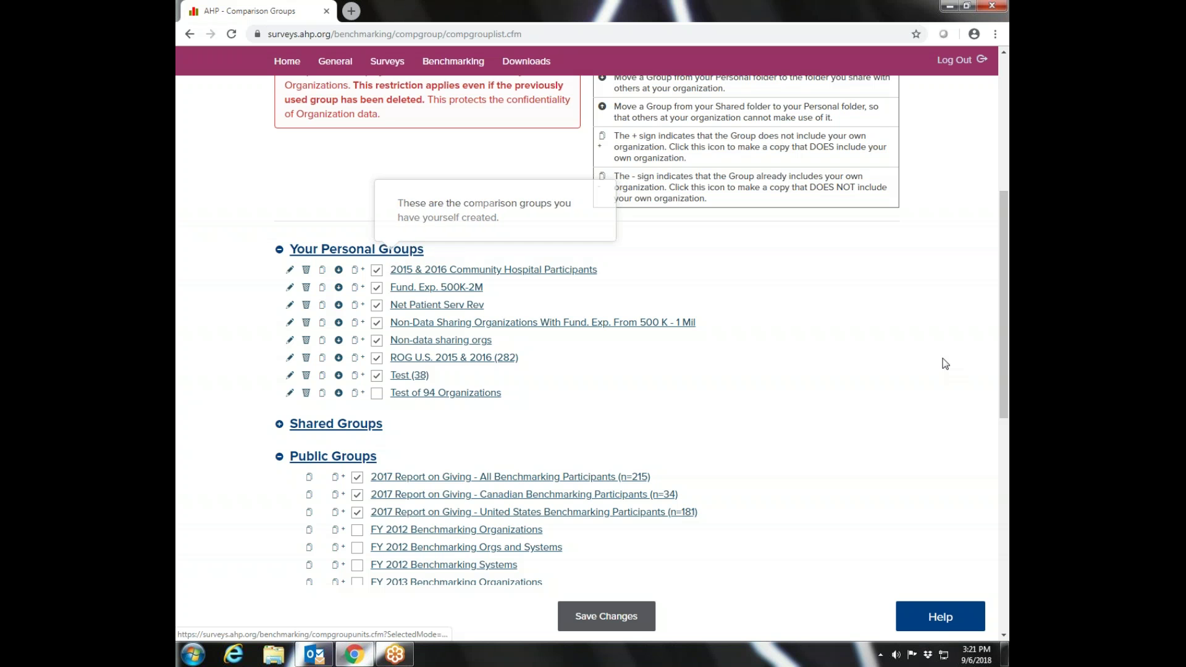
{"action": "left_click_drag", "start_coordinate": [1001, 353], "coordinate": [1008, 276]}
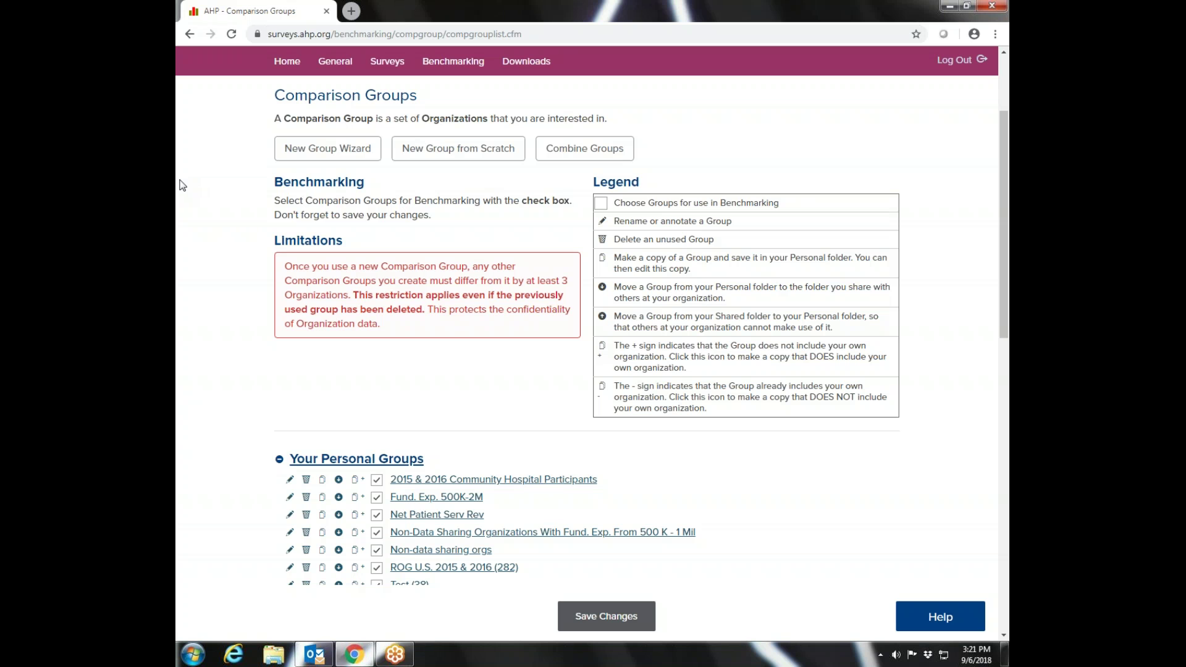
{"action": "left_click", "coordinate": [331, 153]}
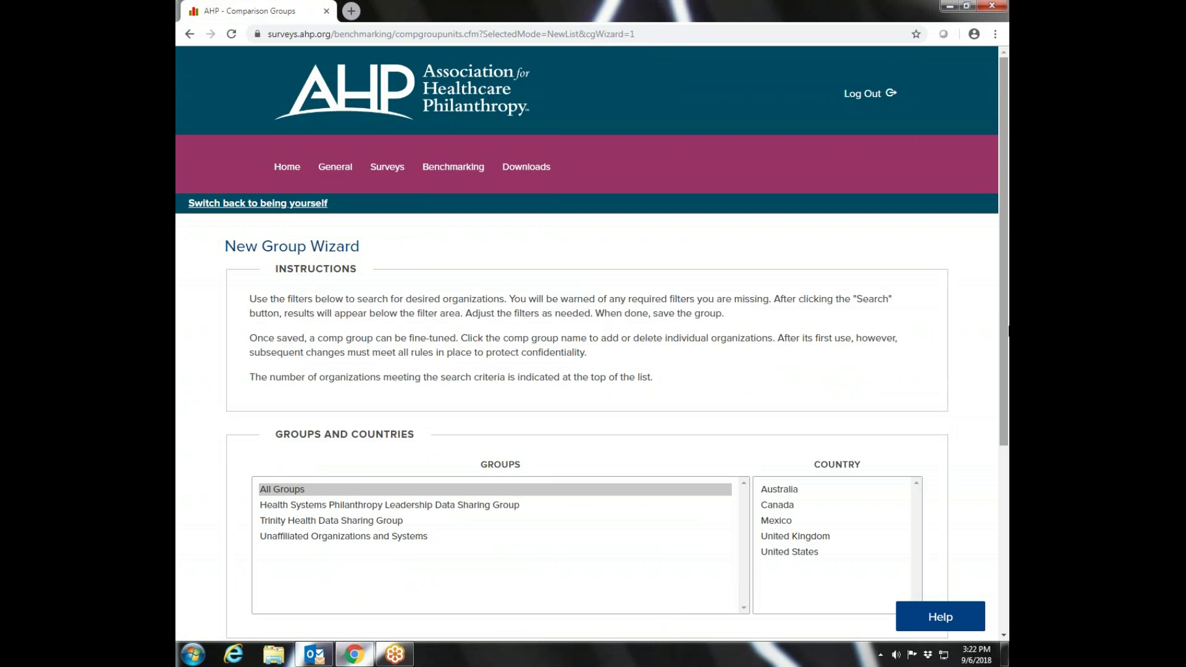
{"action": "scroll", "coordinate": [1004, 395], "scroll_direction": "down", "scroll_amount": 3}
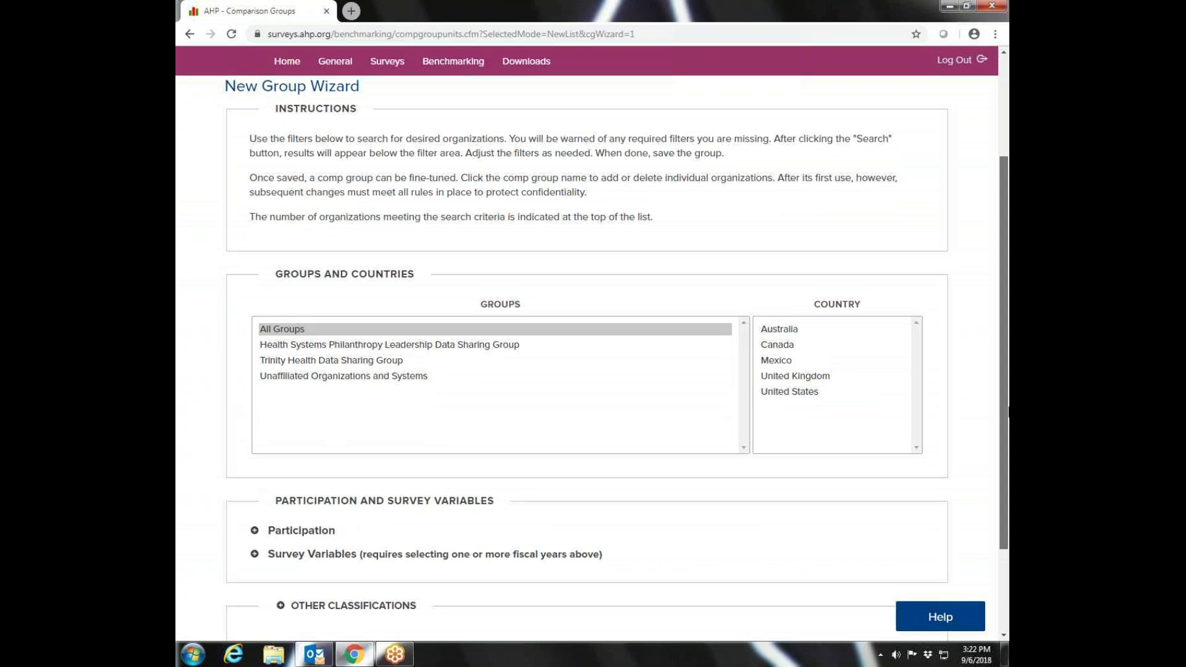
{"action": "left_click", "coordinate": [287, 377]}
{"action": "left_click", "coordinate": [286, 330]}
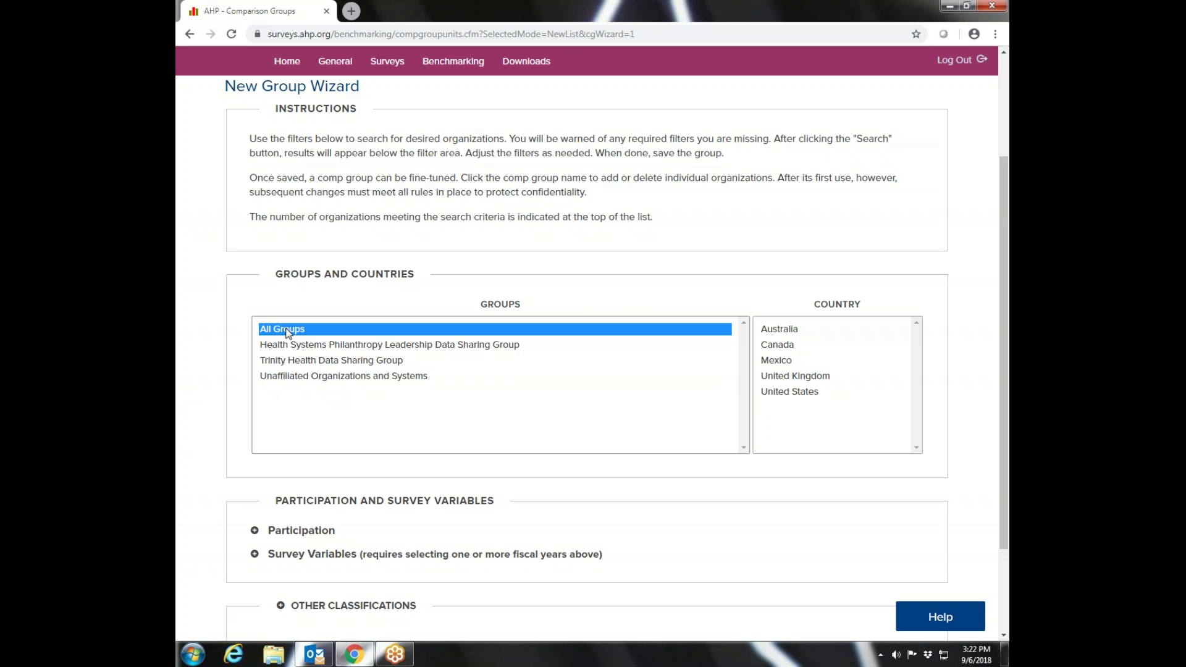
{"action": "left_click", "coordinate": [791, 392]}
{"action": "scroll", "coordinate": [821, 411], "scroll_direction": "down", "scroll_amount": 2}
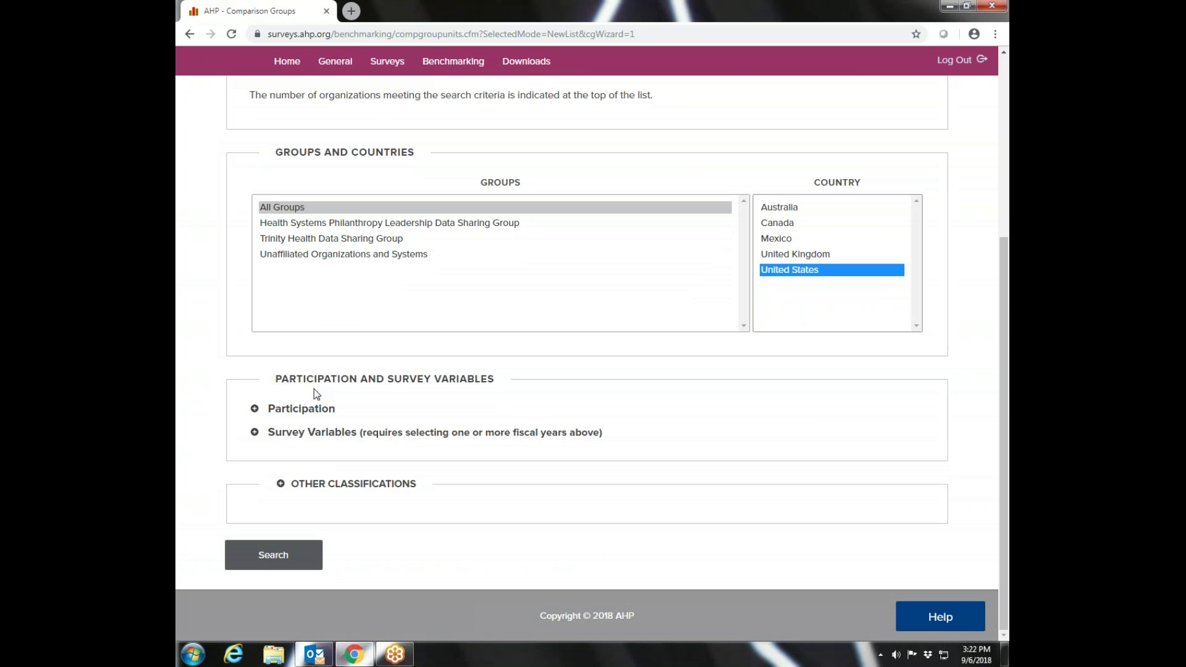
Restrict the group to 2017 Report on Giving Survey participants whose Number of Direct Fundraising Staff is between 4 and 8.
{"action": "left_click", "coordinate": [257, 410]}
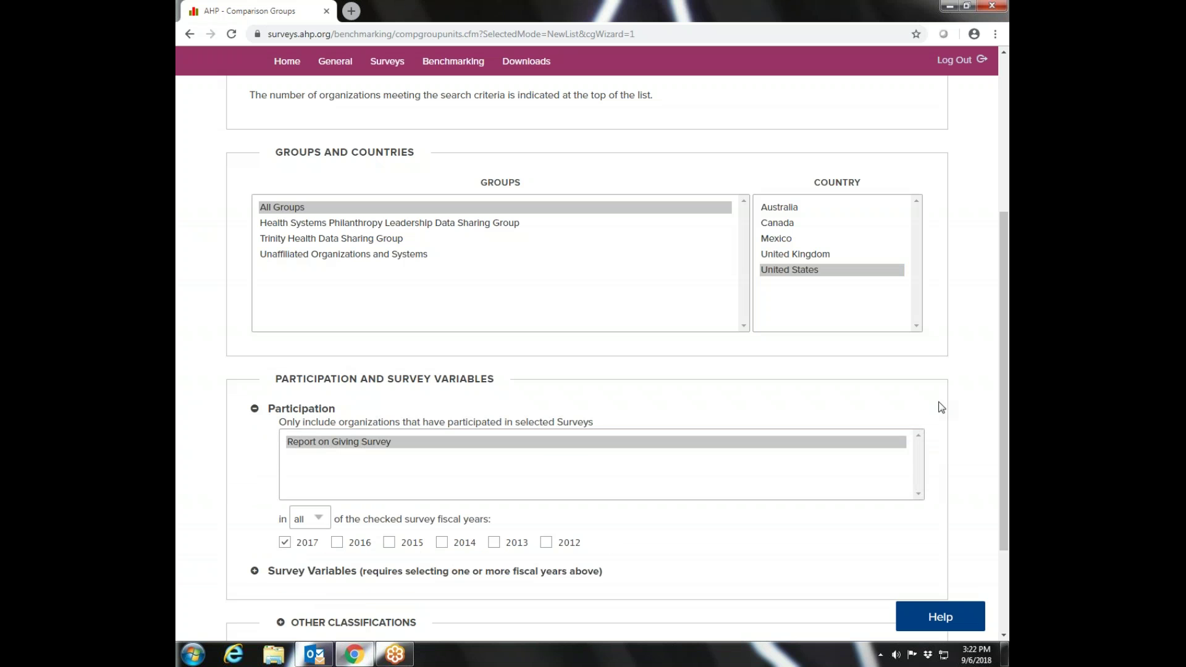
{"action": "left_click_drag", "start_coordinate": [1006, 375], "coordinate": [1009, 443]}
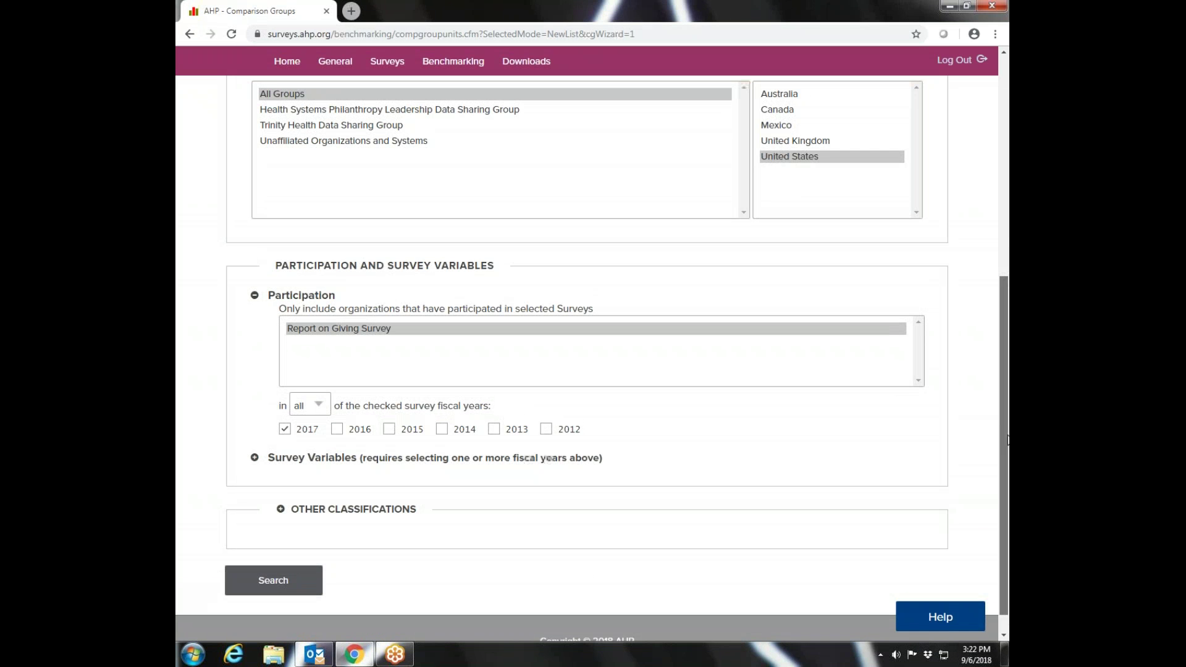
{"action": "left_click", "coordinate": [272, 460]}
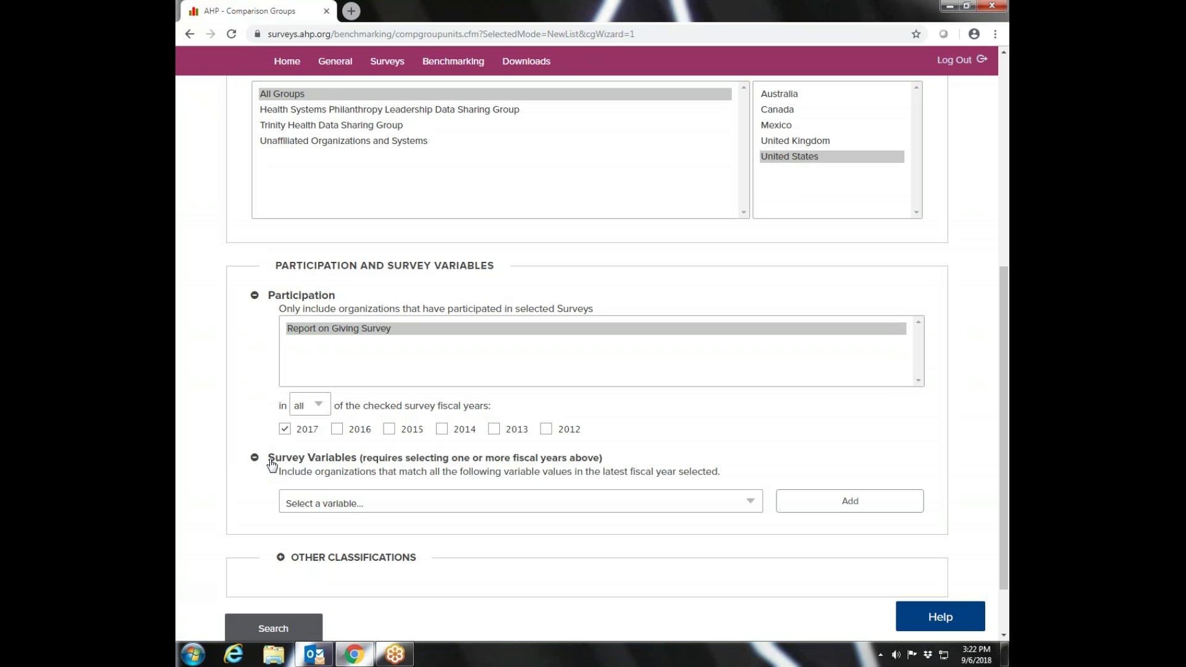
{"action": "left_click", "coordinate": [752, 504]}
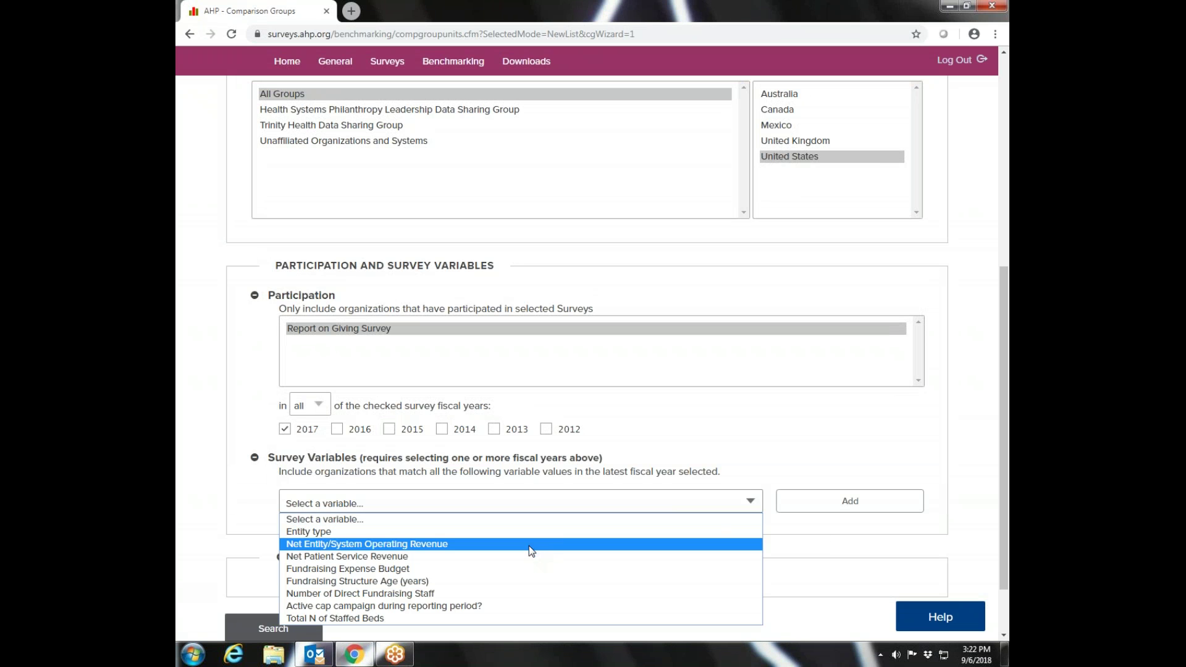
{"action": "left_click", "coordinate": [349, 595]}
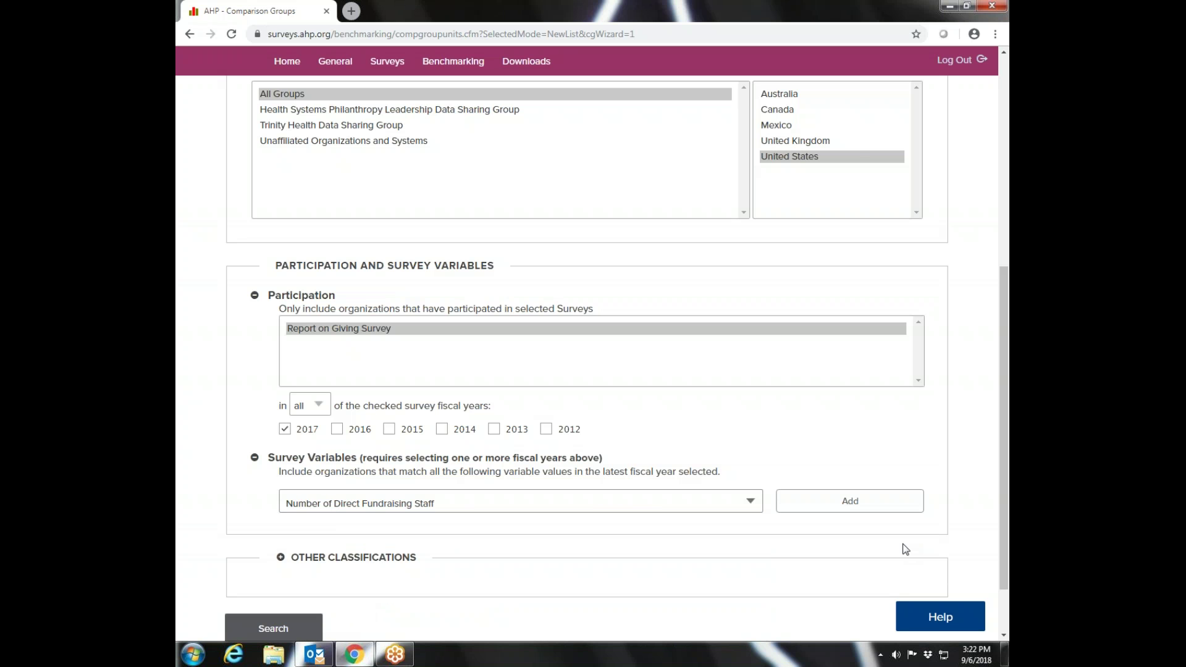
{"action": "left_click", "coordinate": [855, 501]}
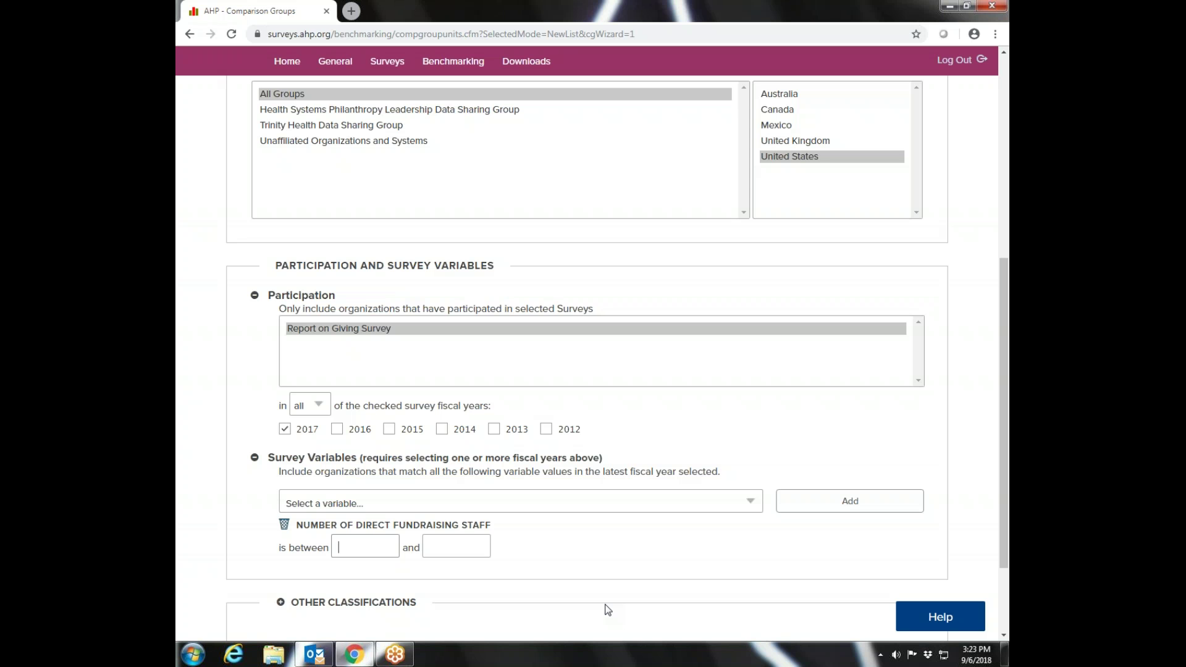
{"action": "type", "text": "4"}
{"action": "left_click", "coordinate": [482, 554]}
{"action": "type", "text": "8"}
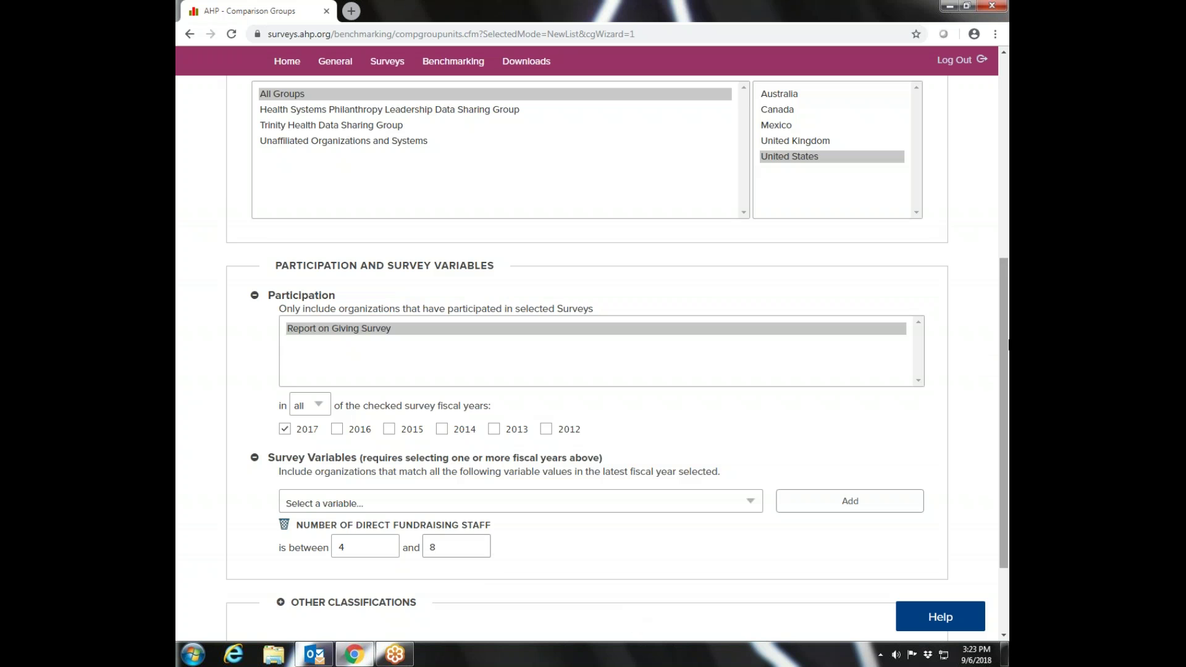
{"action": "scroll", "coordinate": [1007, 467], "scroll_direction": "down", "scroll_amount": 2}
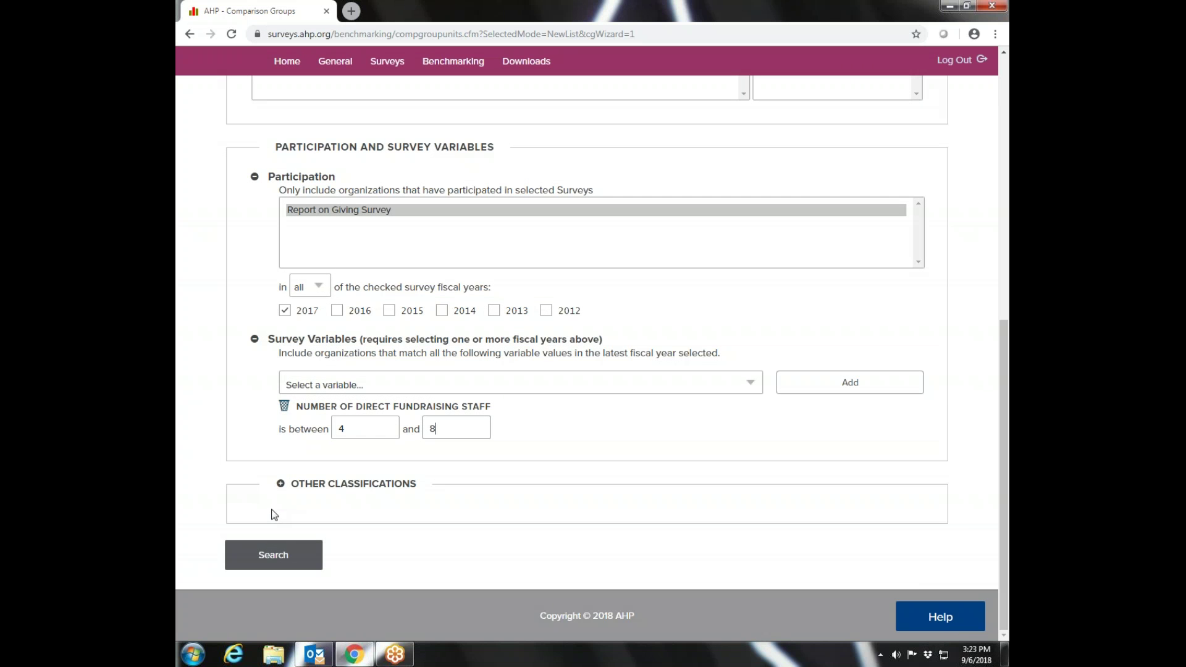
Search for organizations meeting the filter criteria and look over the resulting list.
{"action": "left_click", "coordinate": [269, 559]}
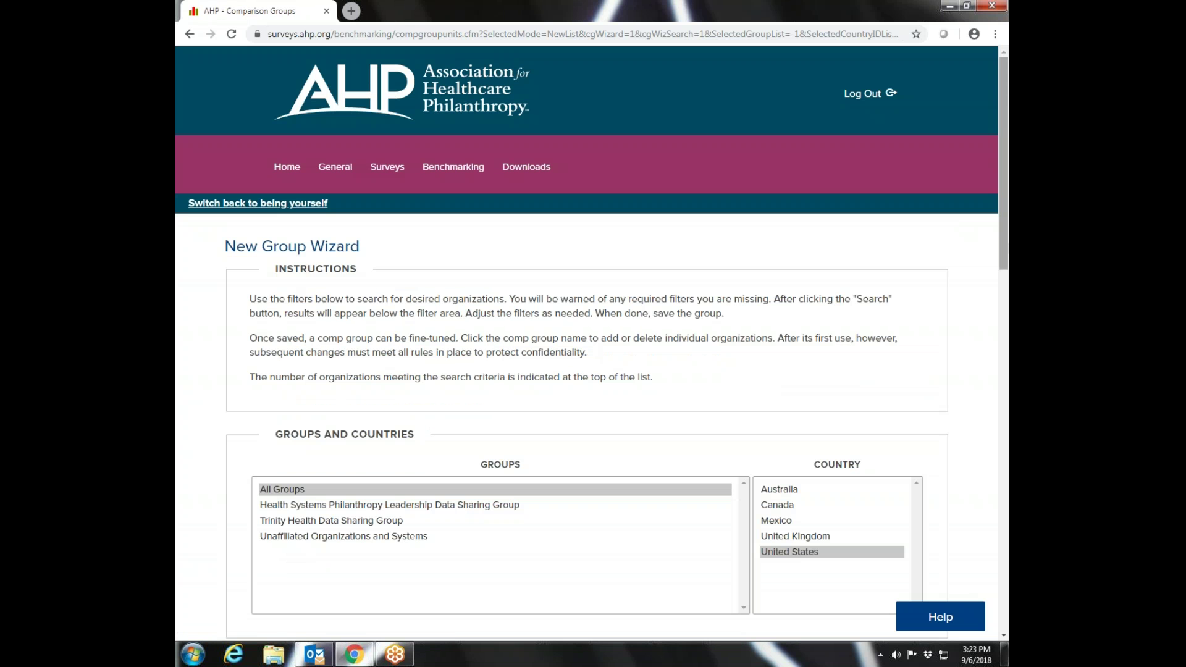
{"action": "left_click_drag", "start_coordinate": [1003, 224], "coordinate": [1003, 554]}
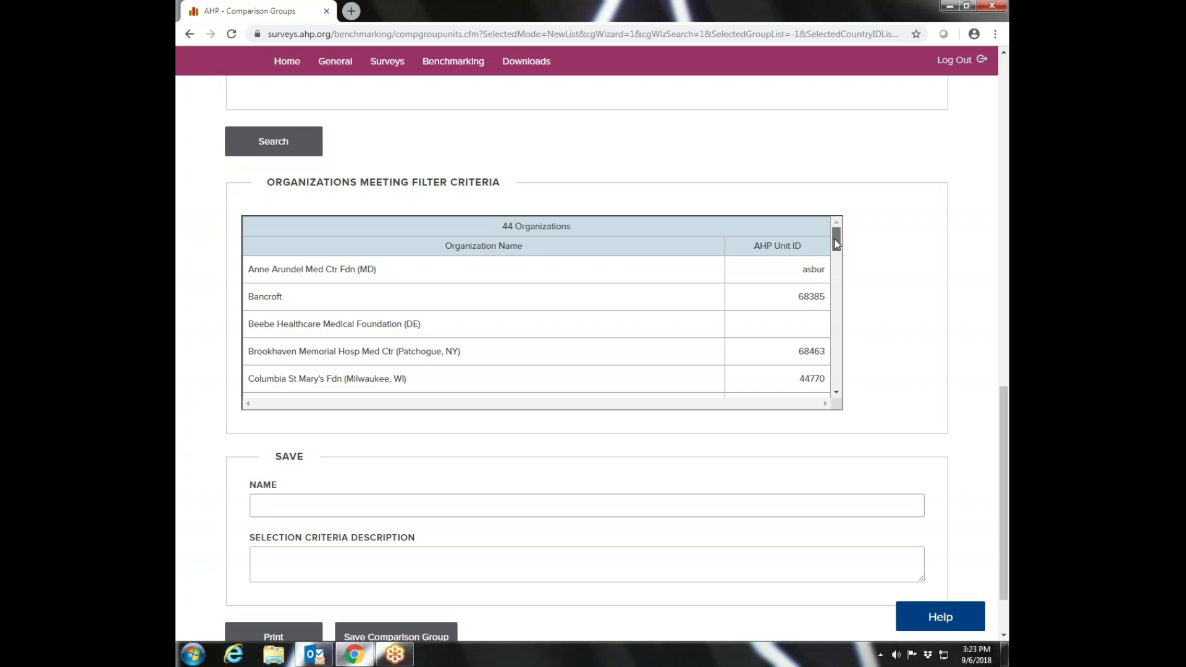
{"action": "left_click_drag", "start_coordinate": [836, 243], "coordinate": [866, 241]}
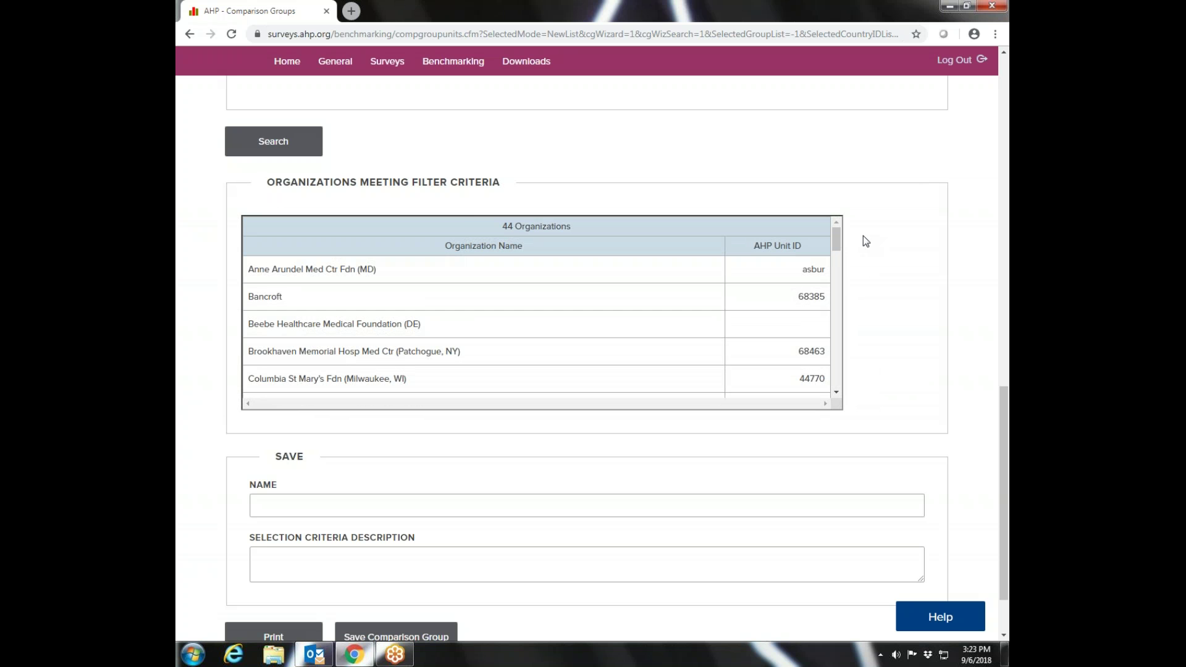
Name the comparison group FTE Between 4-8 and save it.
{"action": "left_click", "coordinate": [272, 503]}
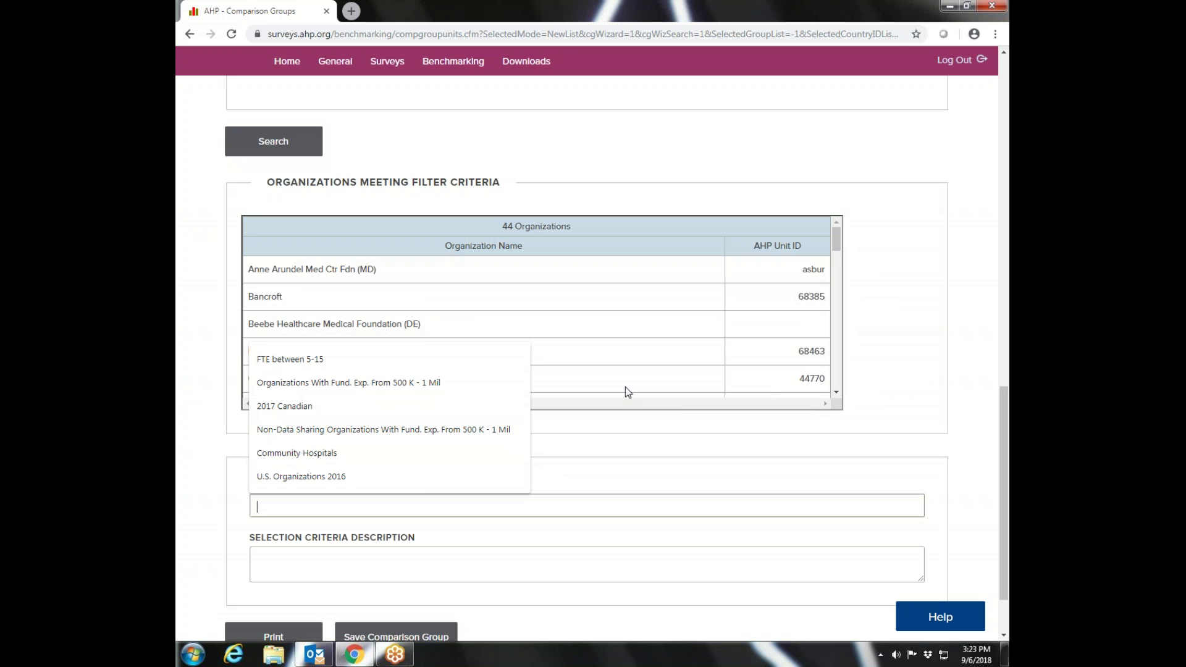
{"action": "type", "text": "FTE B"}
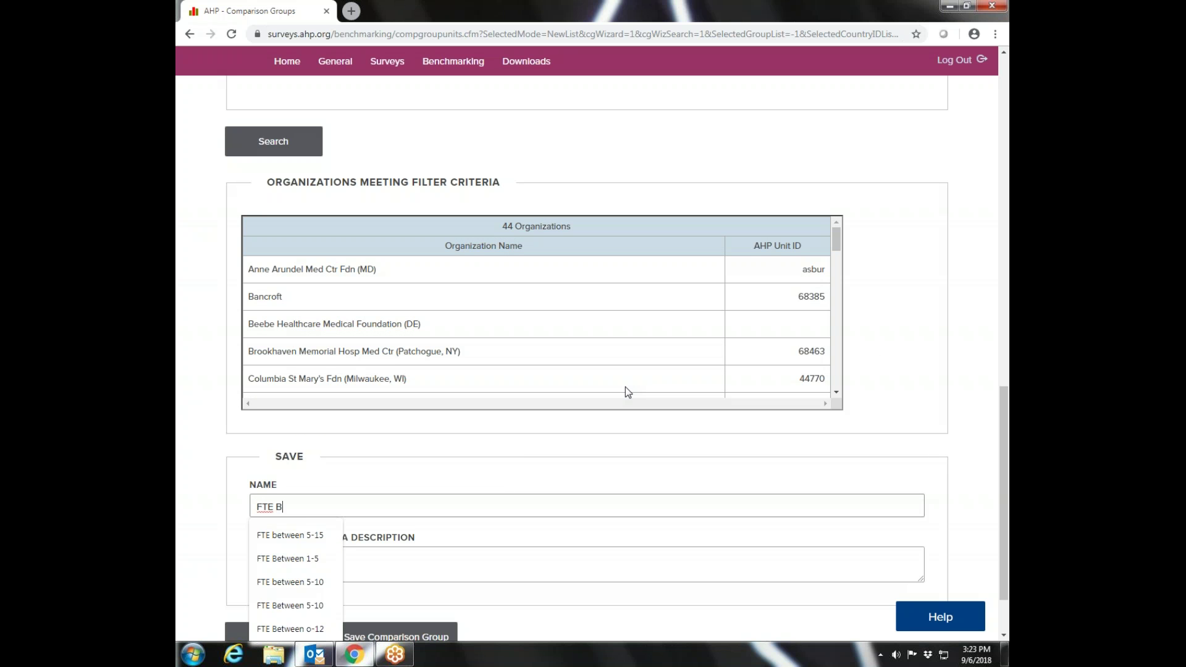
{"action": "type", "text": "etween 4-8"}
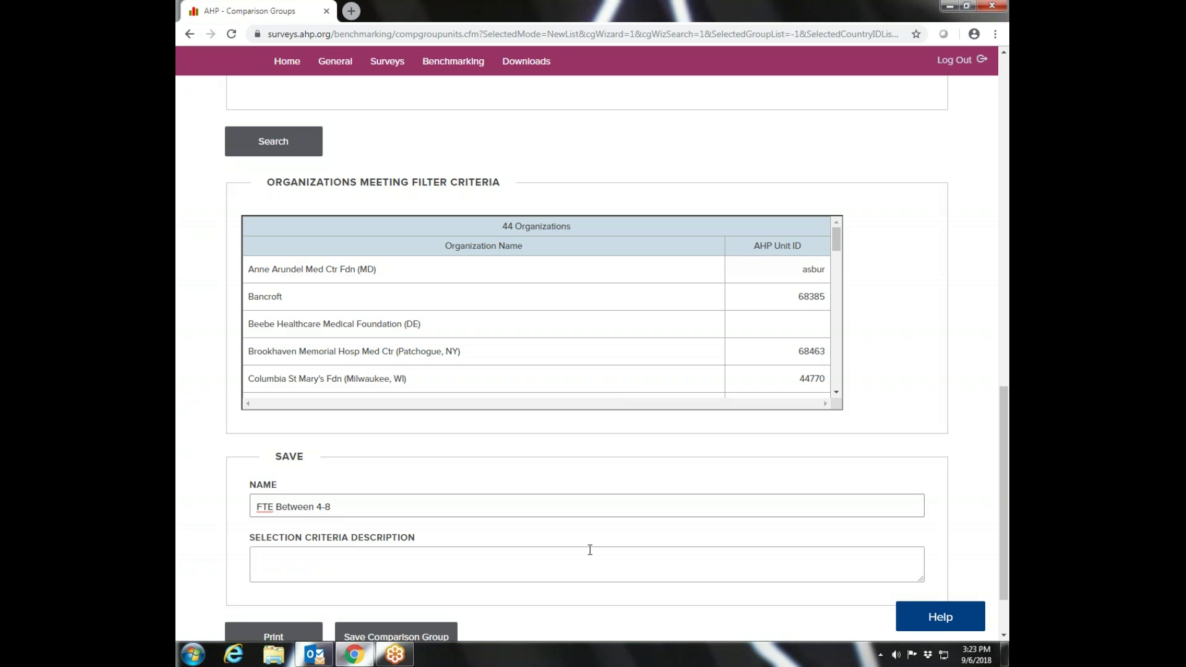
{"action": "scroll", "coordinate": [750, 543], "scroll_direction": "down", "scroll_amount": 2}
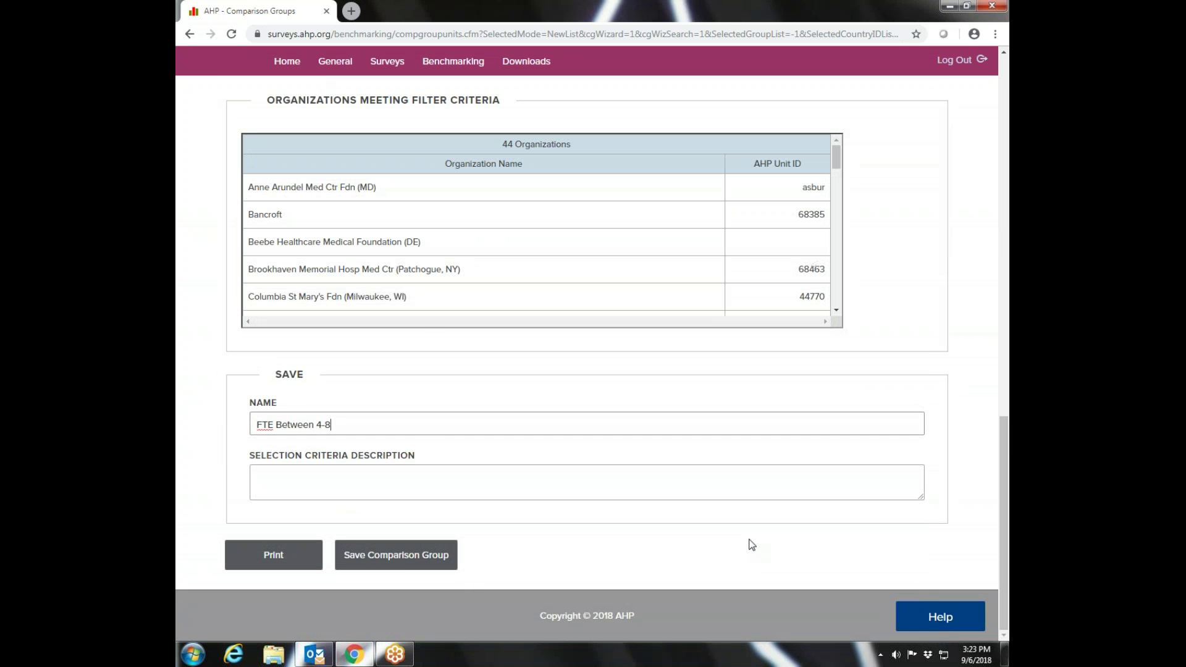
{"action": "left_click", "coordinate": [402, 558]}
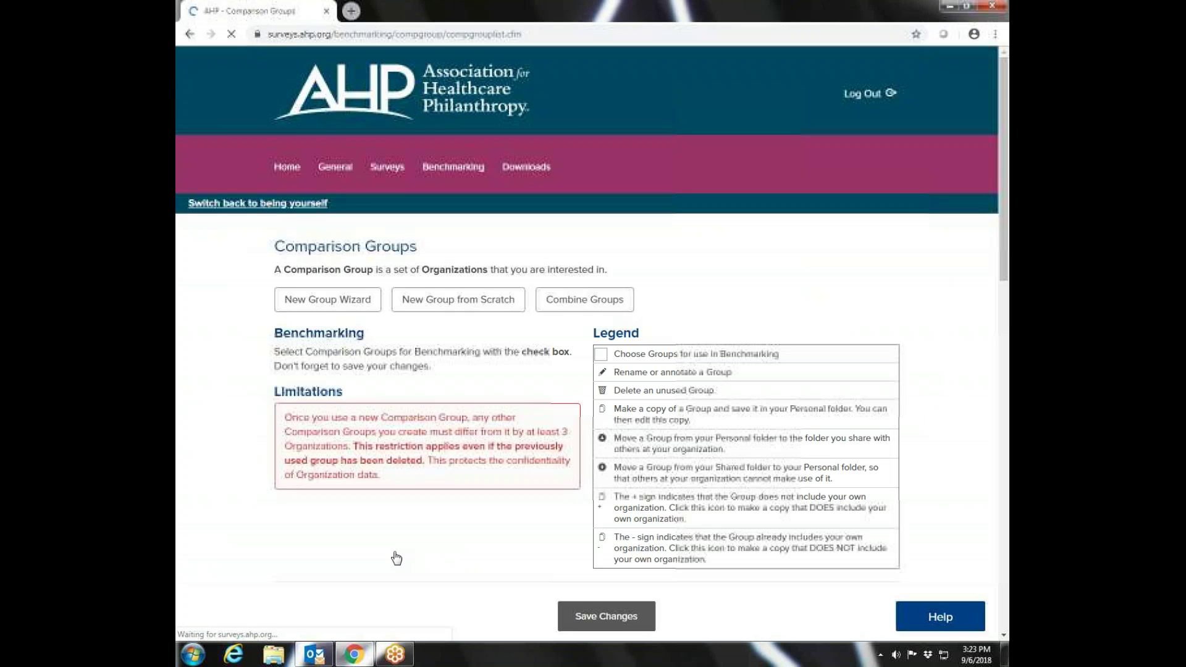
Open the FTE Between 4-8 personal group and examine its member organizations.
{"action": "left_click_drag", "start_coordinate": [1006, 110], "coordinate": [1006, 253]}
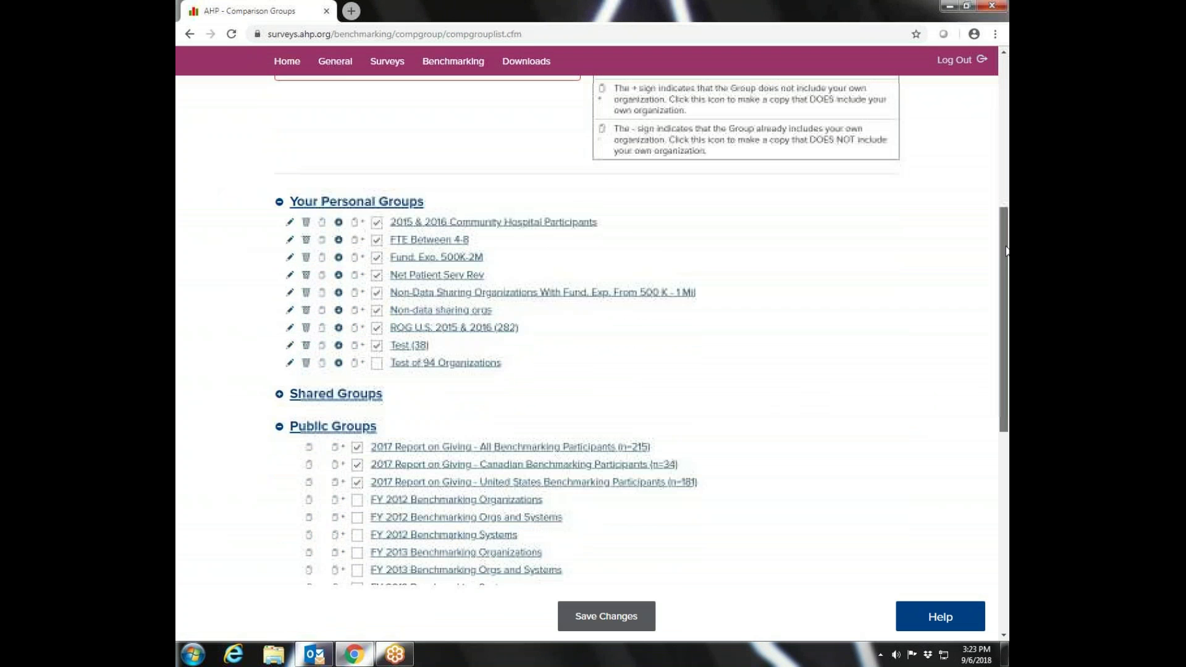
{"action": "left_click", "coordinate": [424, 241]}
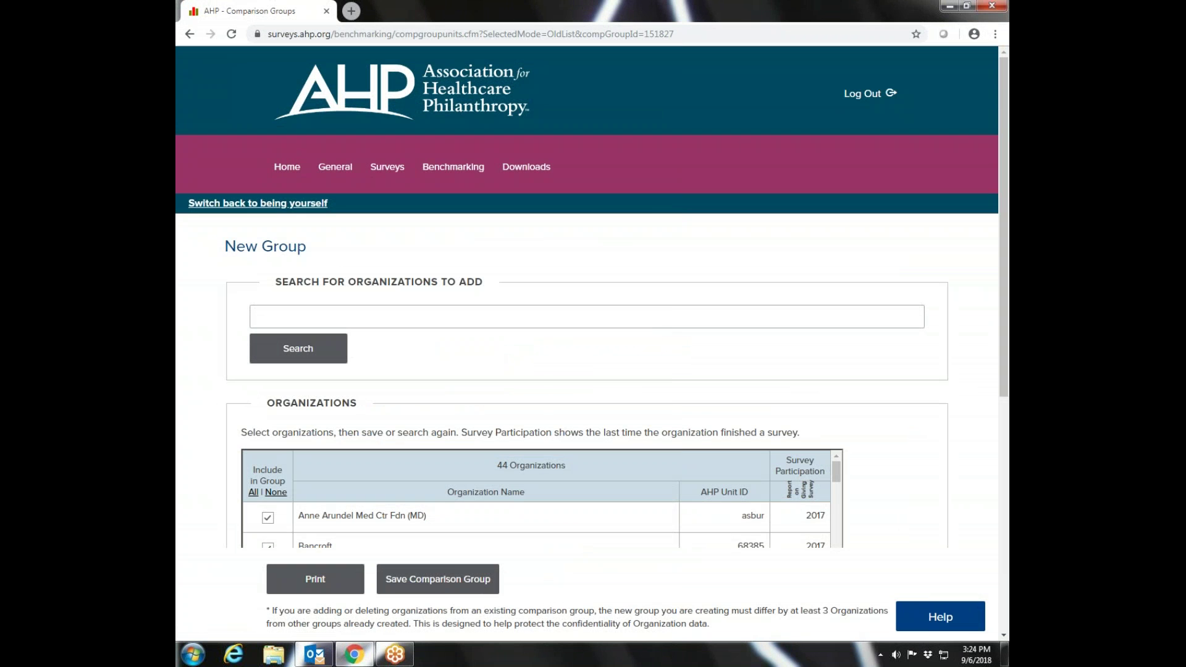
{"action": "mouse_move", "coordinate": [1006, 226]}
{"action": "left_mouse_down"}
{"action": "mouse_move", "coordinate": [1006, 356]}
{"action": "mouse_move", "coordinate": [1007, 242]}
{"action": "left_mouse_up"}
Open the Scorecard predefined report with FTE Between 4-8 as the comparison group and view its slide show.
{"action": "left_click", "coordinate": [442, 100]}
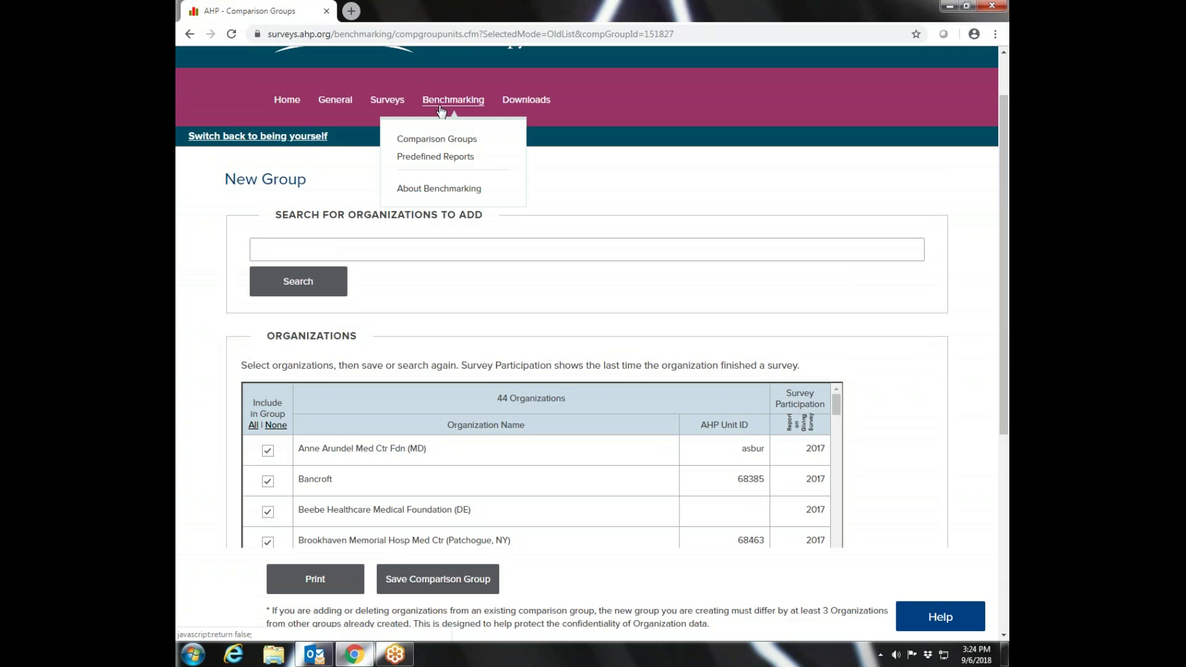
{"action": "left_click", "coordinate": [435, 158]}
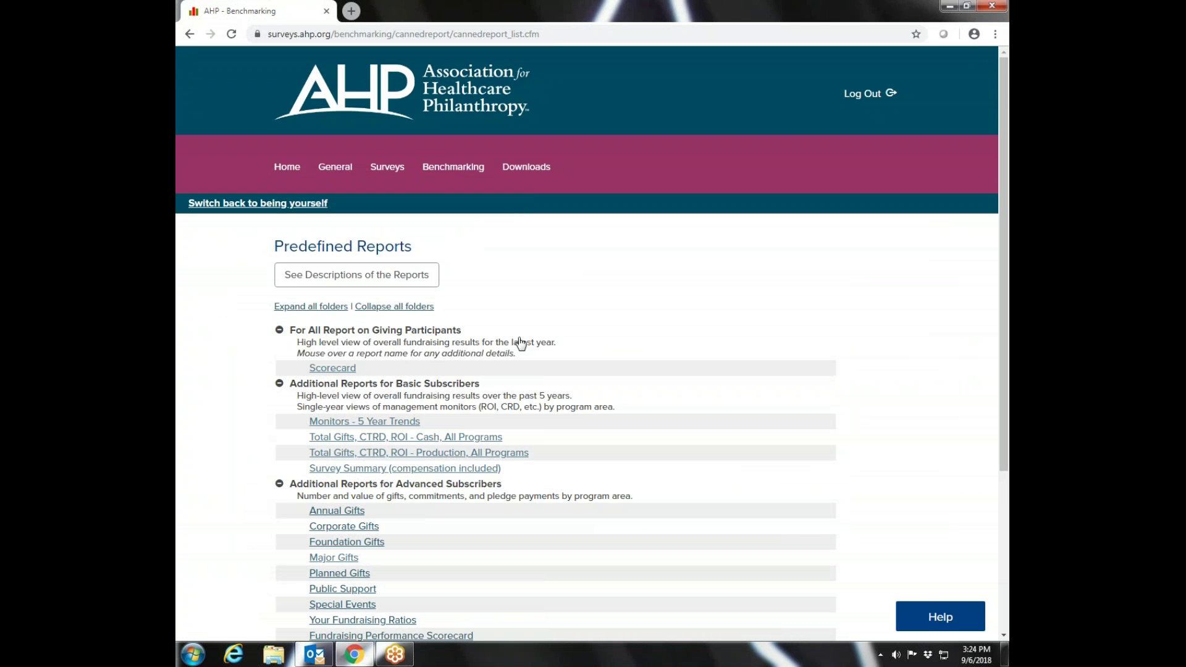
{"action": "left_click", "coordinate": [329, 370]}
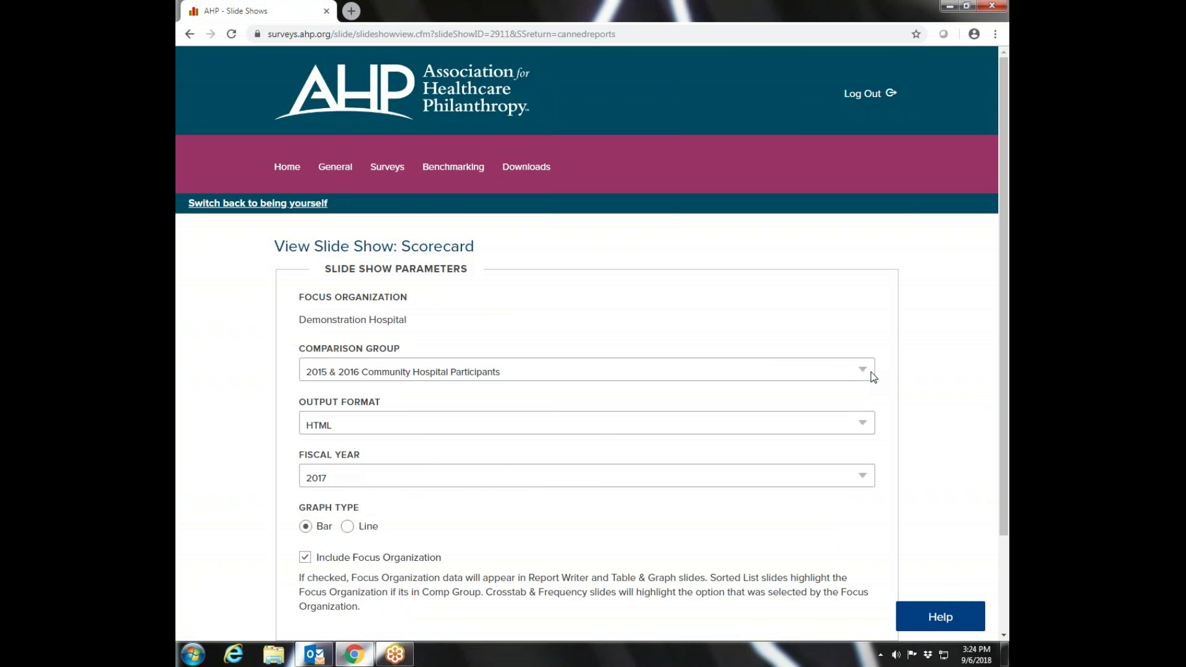
{"action": "left_click", "coordinate": [863, 372]}
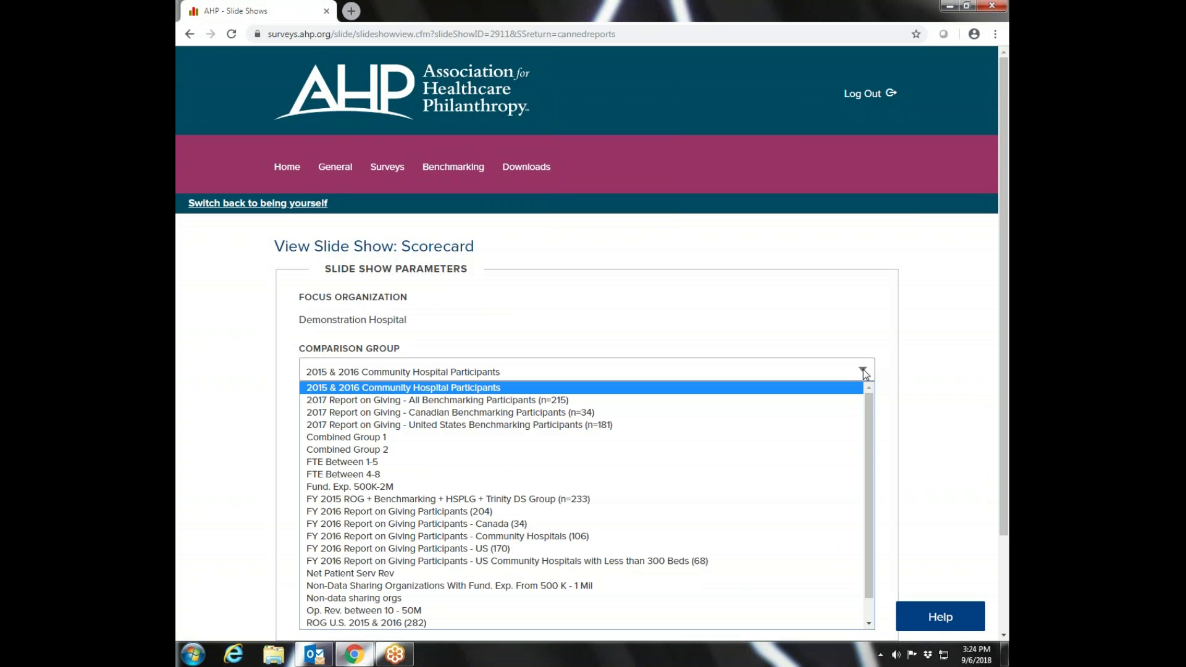
{"action": "left_click", "coordinate": [328, 475]}
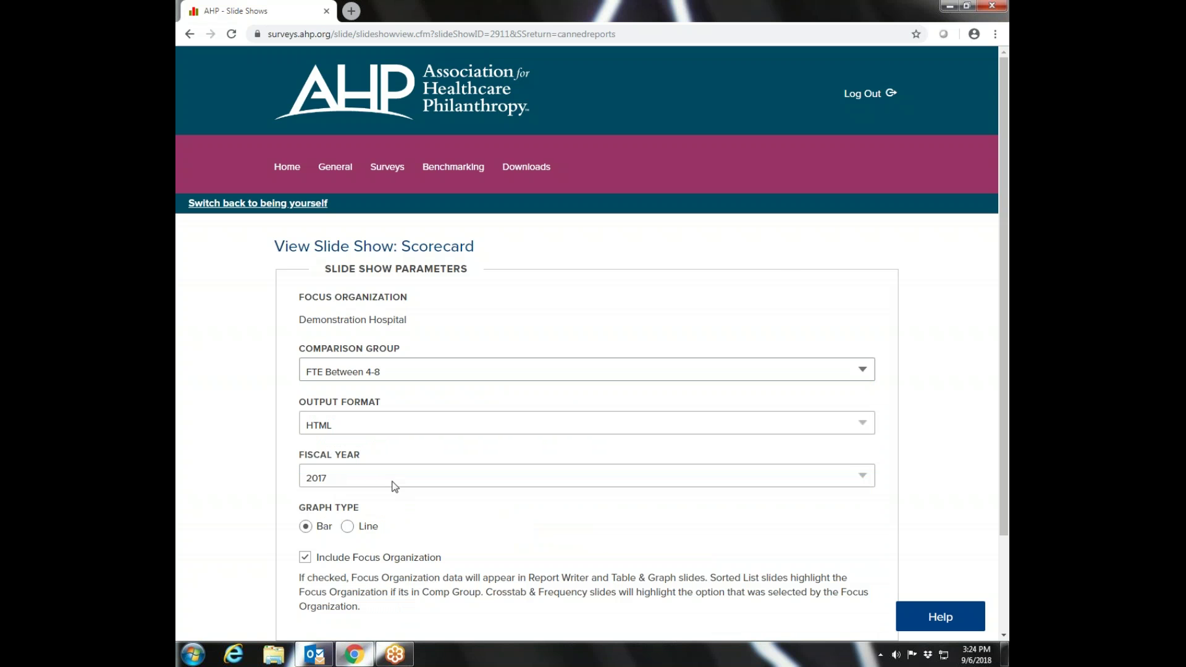
{"action": "left_click_drag", "start_coordinate": [1007, 373], "coordinate": [1008, 449]}
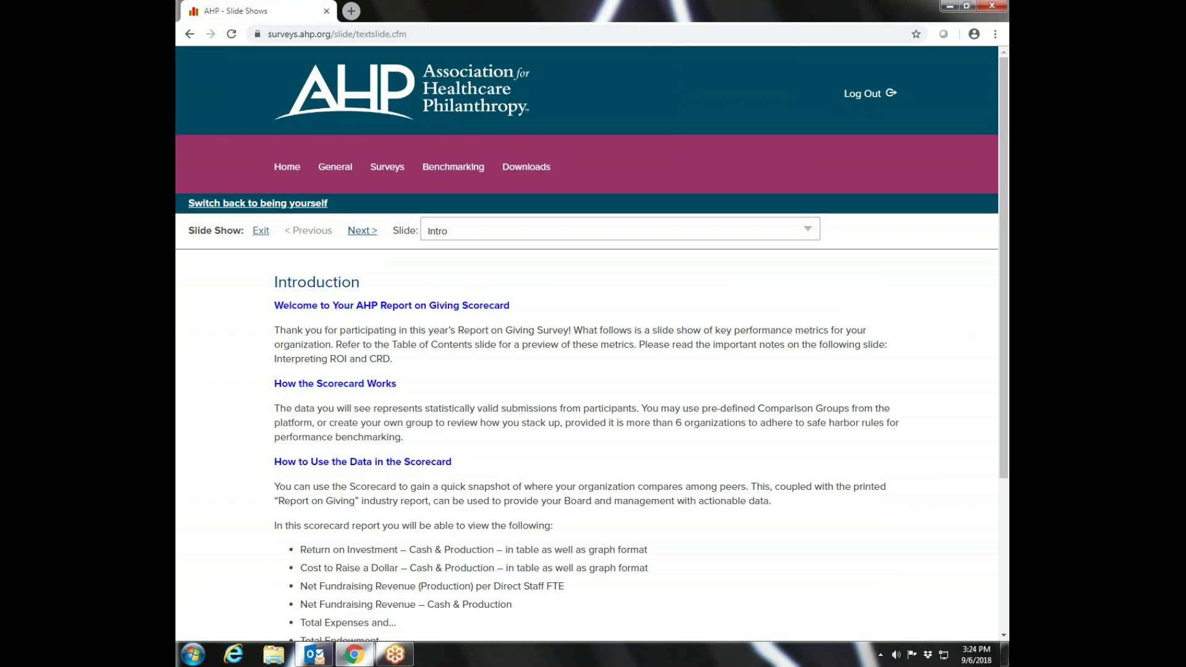
Go through the Scorecard slides from Interpreting ROI and CRD and the Scorecard Table to the ROI Cash and Production graph.
{"action": "left_click", "coordinate": [362, 230]}
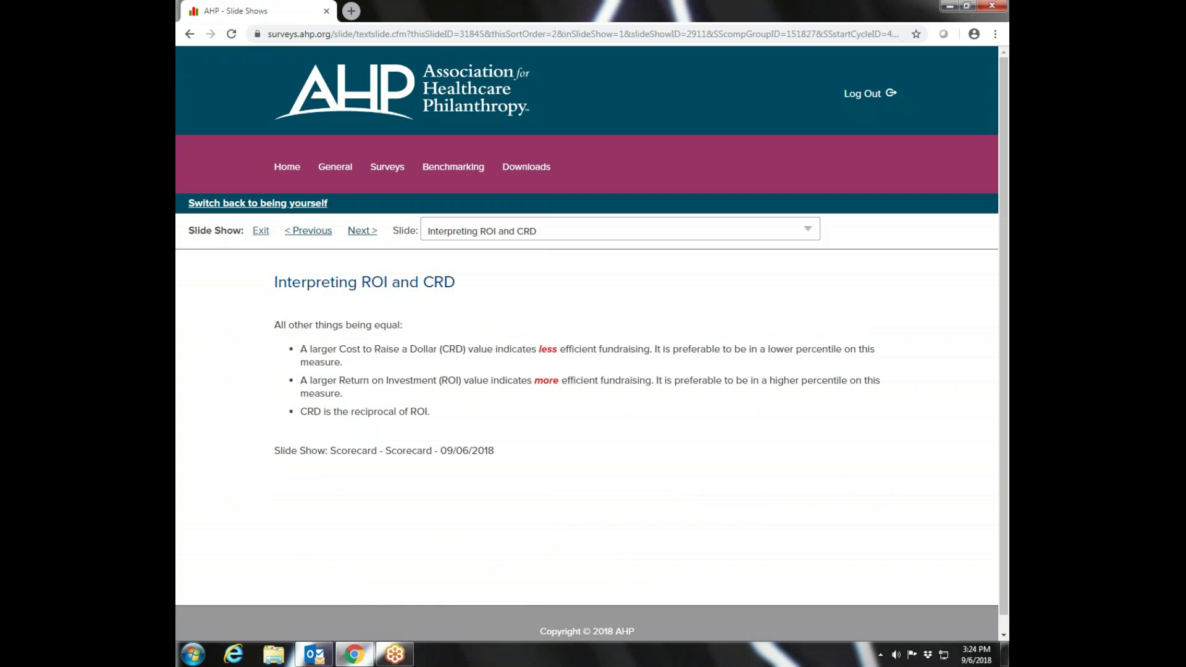
{"action": "left_click", "coordinate": [362, 230]}
{"action": "scroll", "coordinate": [1007, 214], "scroll_direction": "down", "scroll_amount": 1}
{"action": "scroll", "coordinate": [1007, 214], "scroll_direction": "down", "scroll_amount": 3}
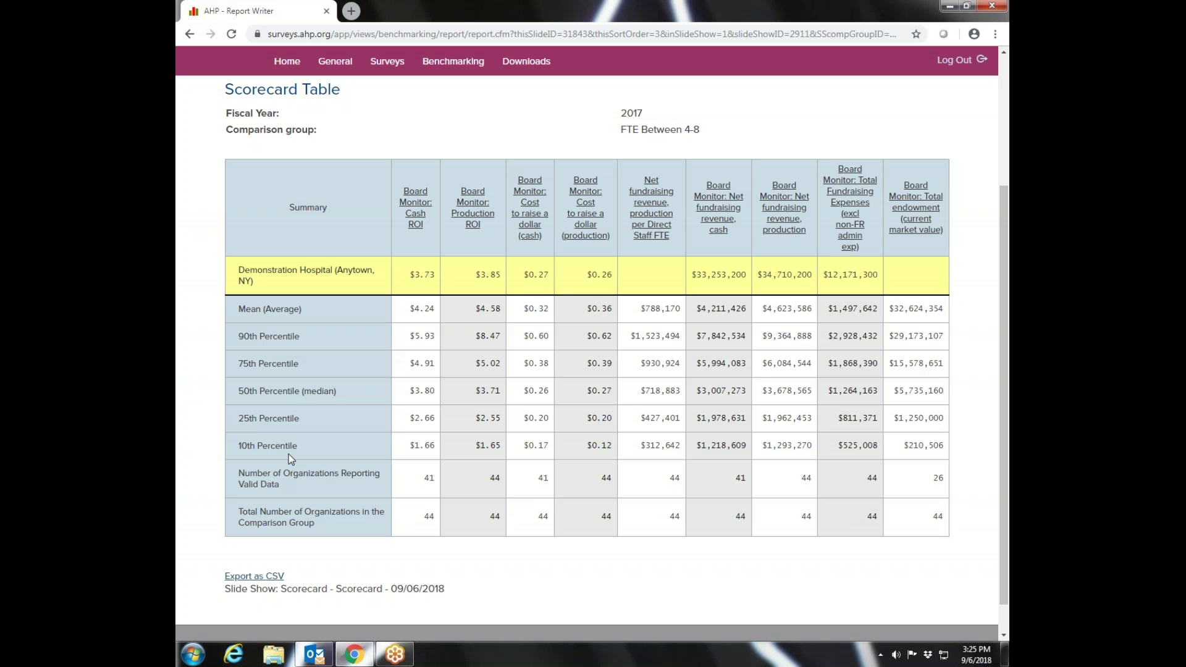
{"action": "scroll", "coordinate": [1006, 369], "scroll_direction": "up", "scroll_amount": 2}
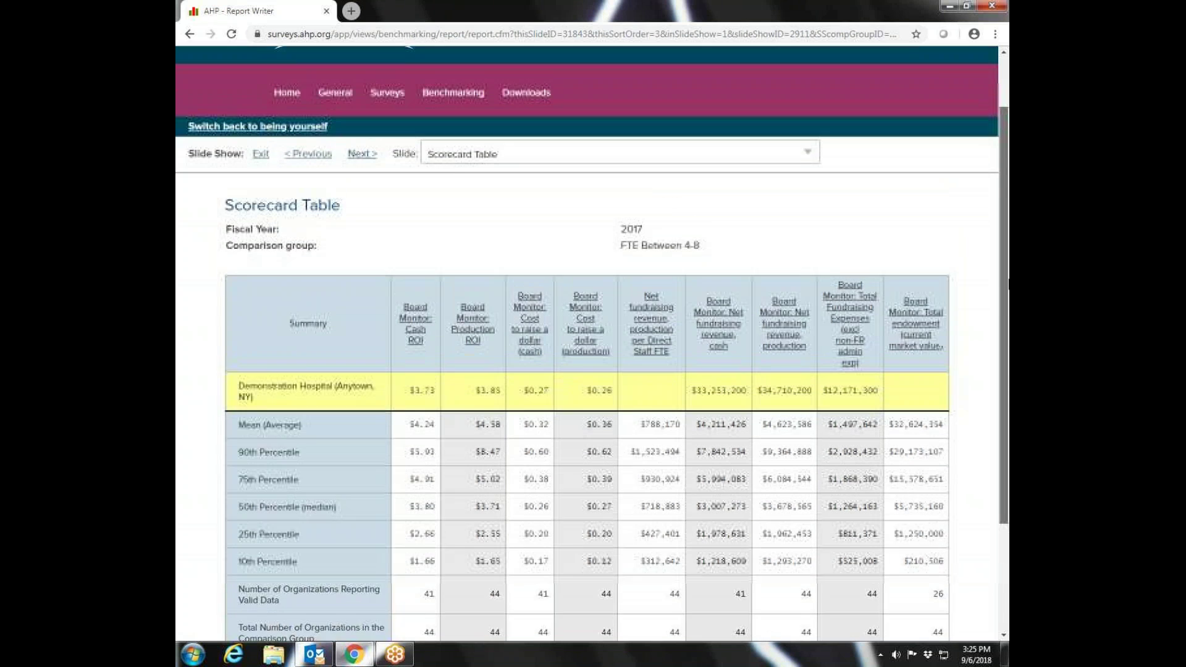
{"action": "left_click", "coordinate": [356, 168]}
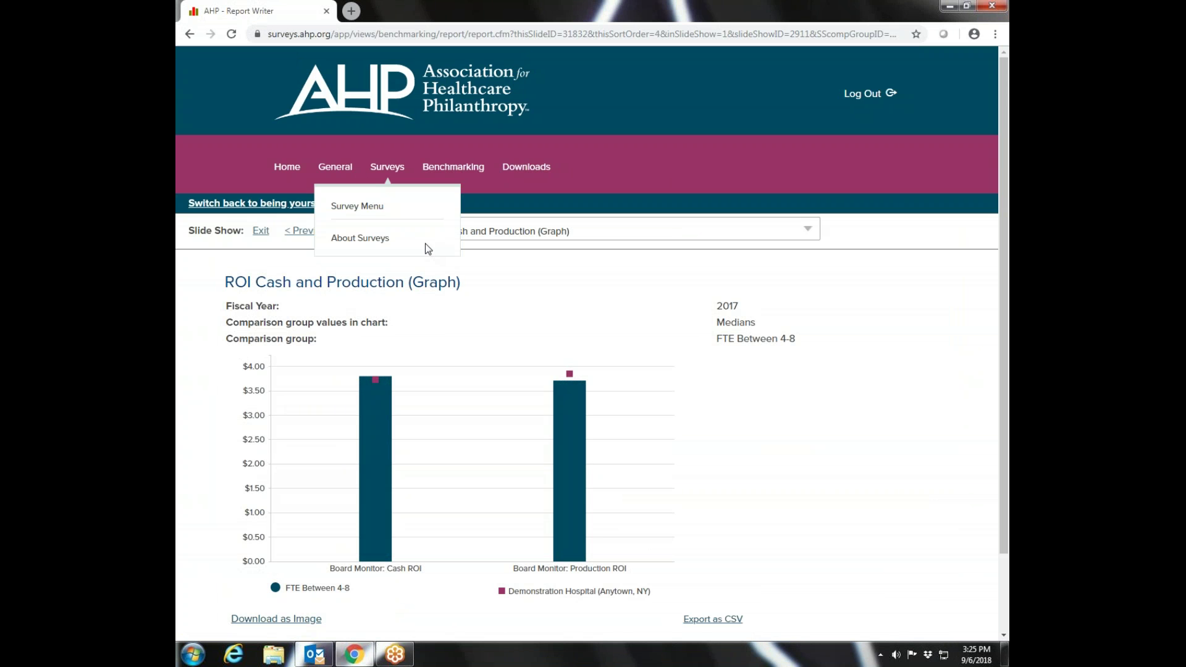
View the Scorecard's CRD Cash and Production graph and return to the list of predefined reports.
{"action": "left_click", "coordinate": [362, 232]}
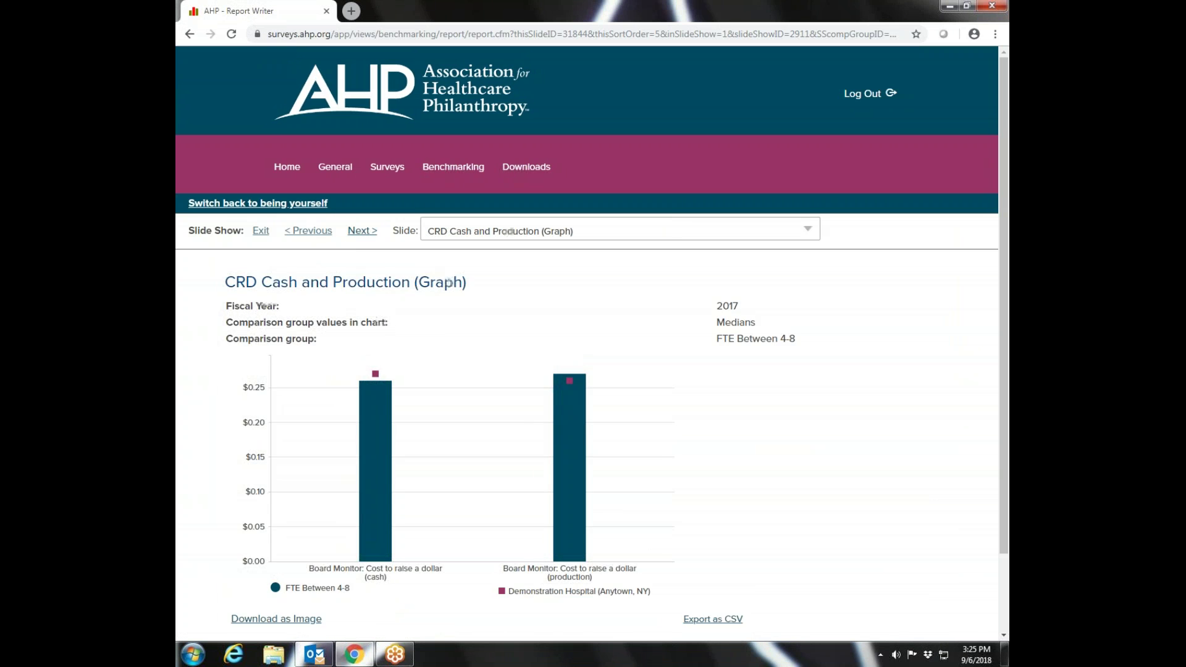
{"action": "left_click_drag", "start_coordinate": [1005, 293], "coordinate": [1005, 365]}
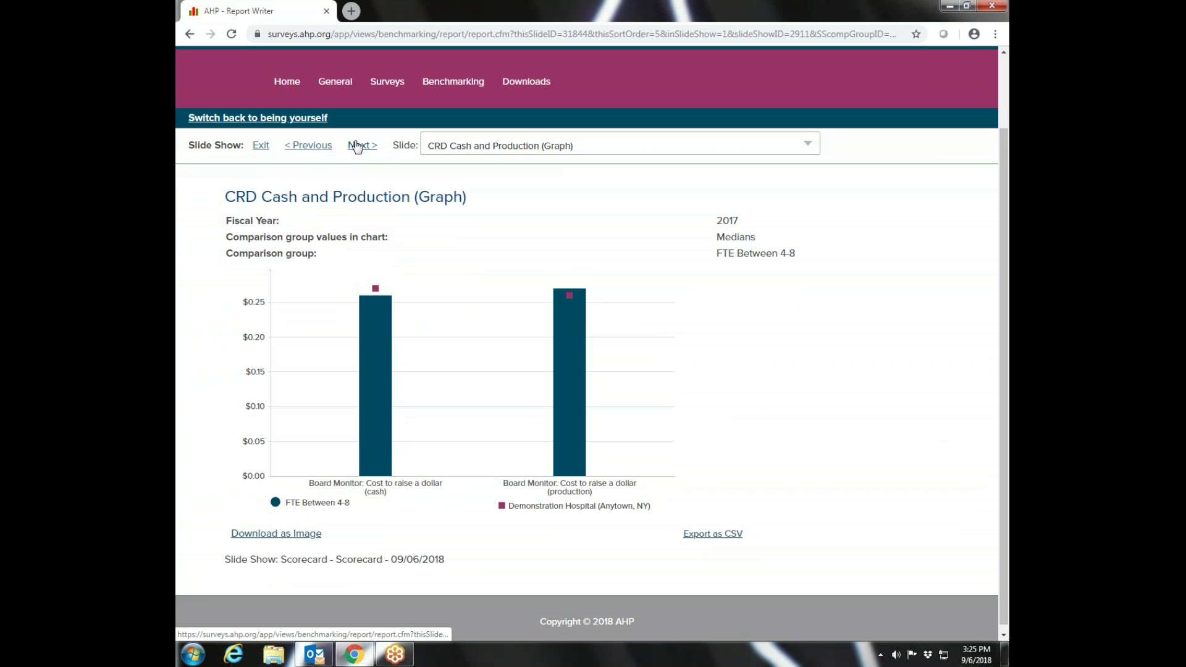
{"action": "mouse_move", "coordinate": [452, 83]}
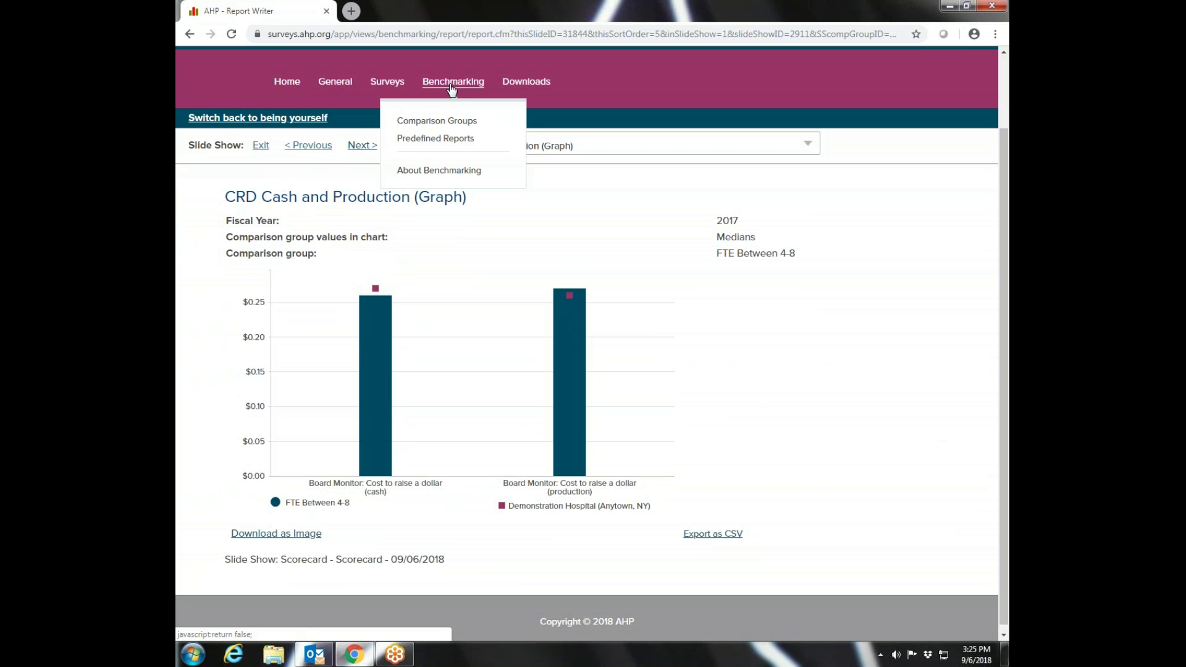
{"action": "left_click", "coordinate": [434, 140]}
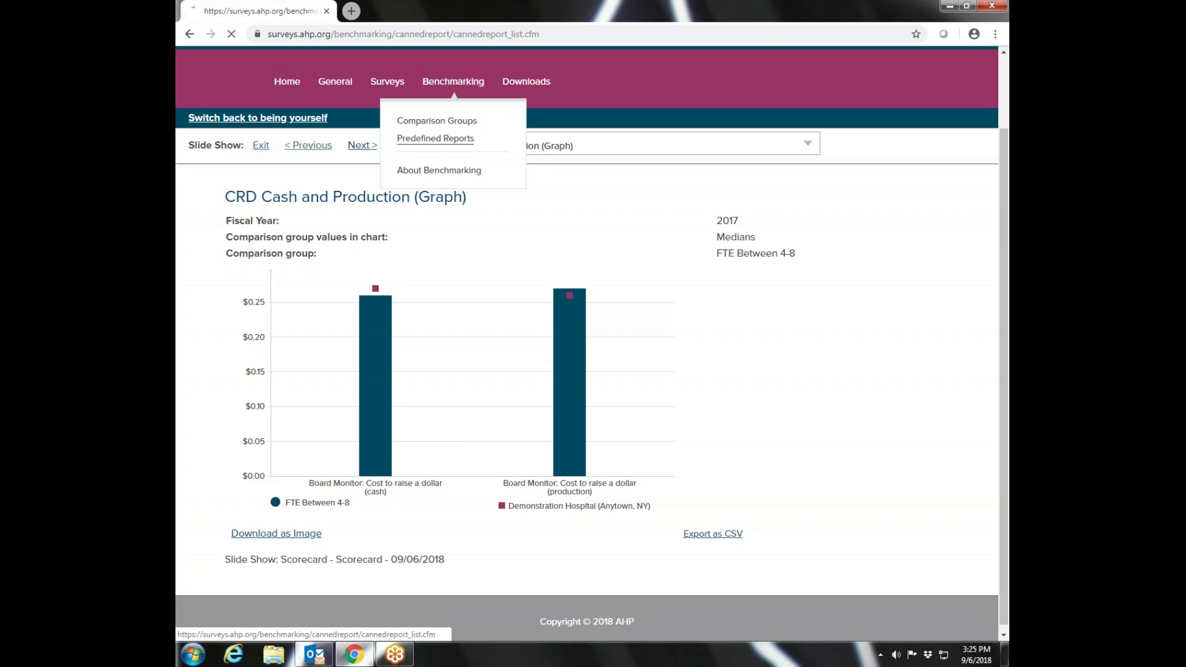
{"action": "left_click_drag", "start_coordinate": [1004, 277], "coordinate": [1006, 332]}
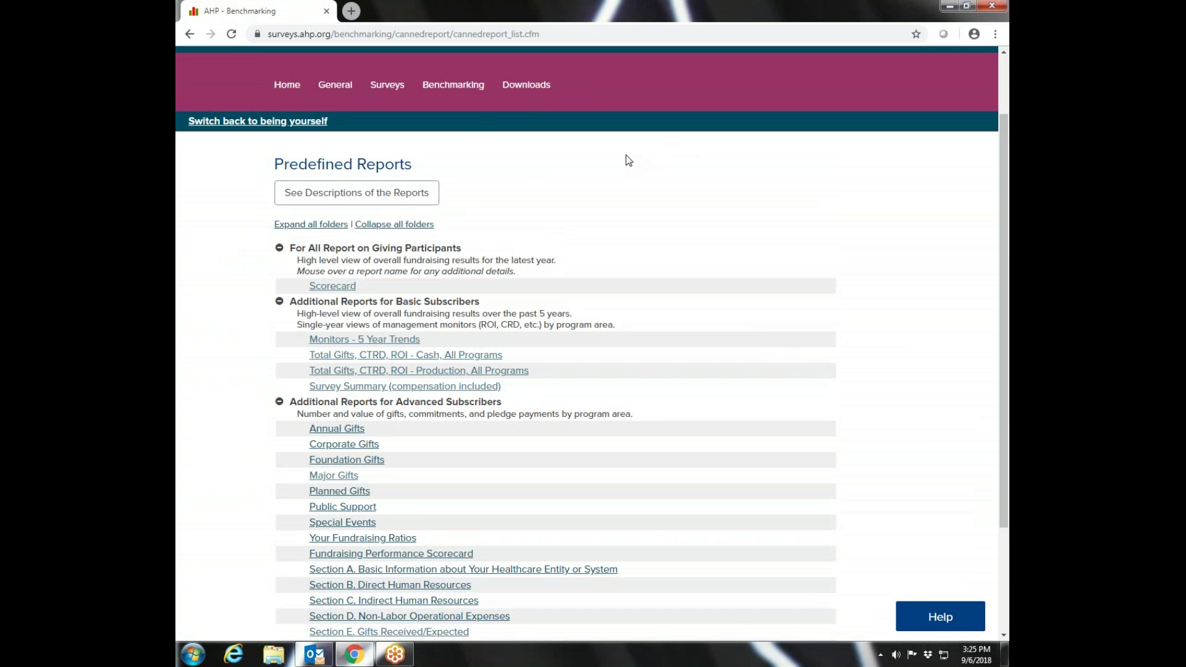
In Comparison Groups, make a copy of the FTE Between 4-8 personal group that includes your own organization.
{"action": "mouse_move", "coordinate": [454, 91]}
{"action": "left_click", "coordinate": [438, 124]}
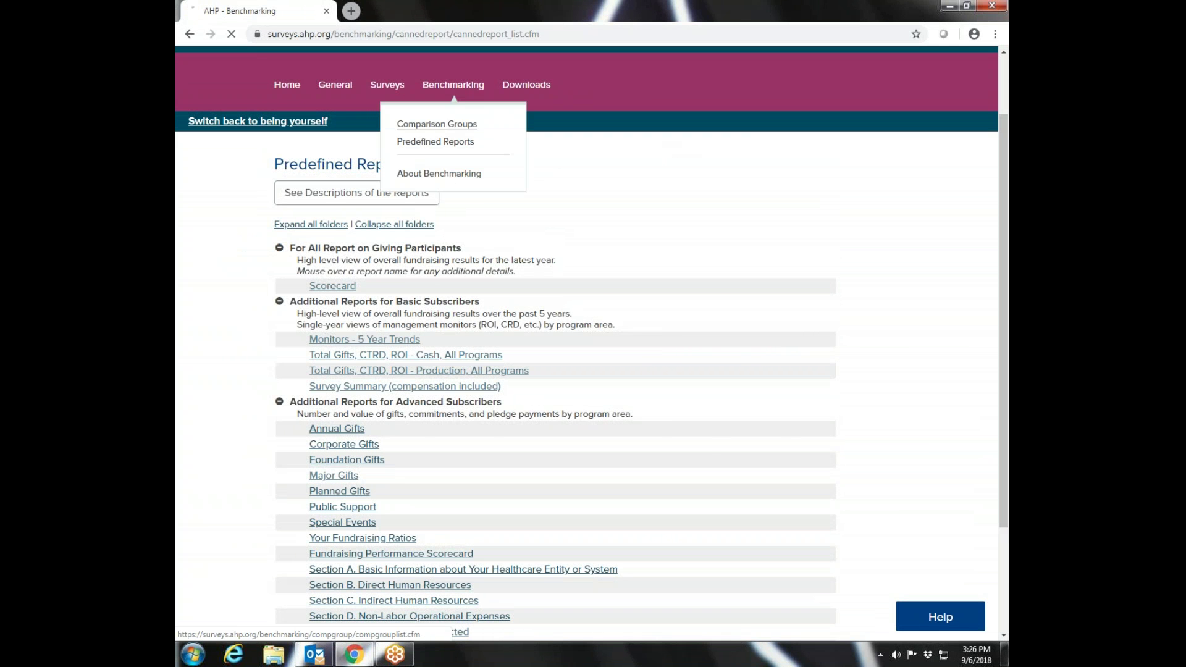
{"action": "left_click_drag", "start_coordinate": [1005, 184], "coordinate": [995, 283]}
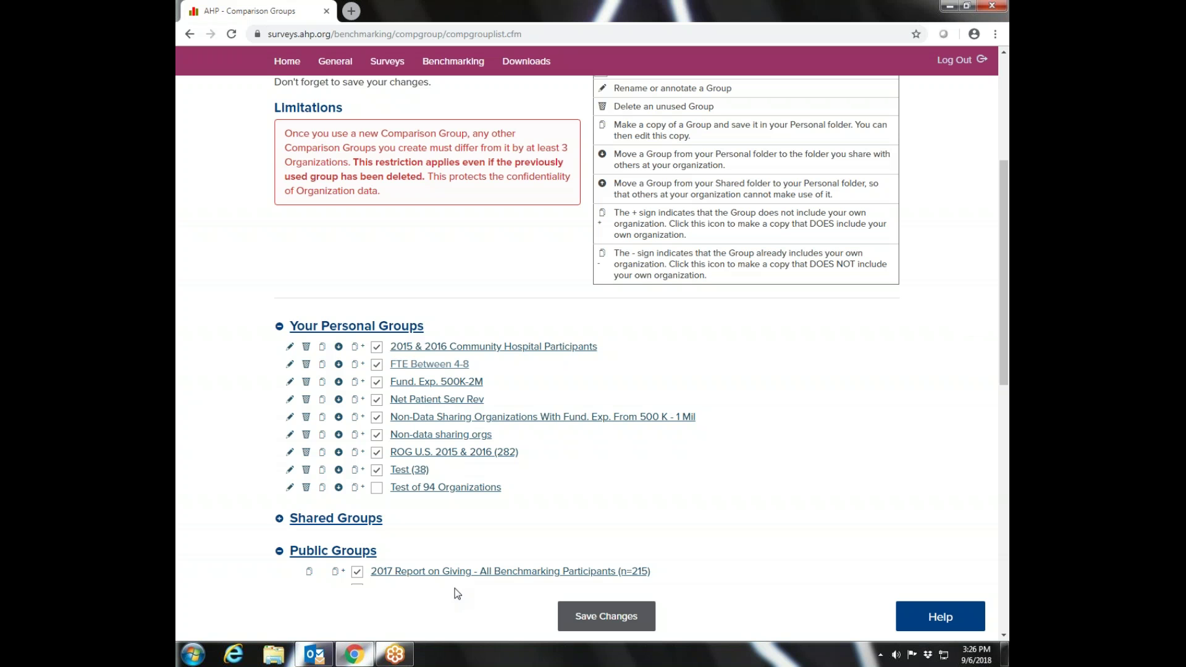
{"action": "mouse_move", "coordinate": [323, 522]}
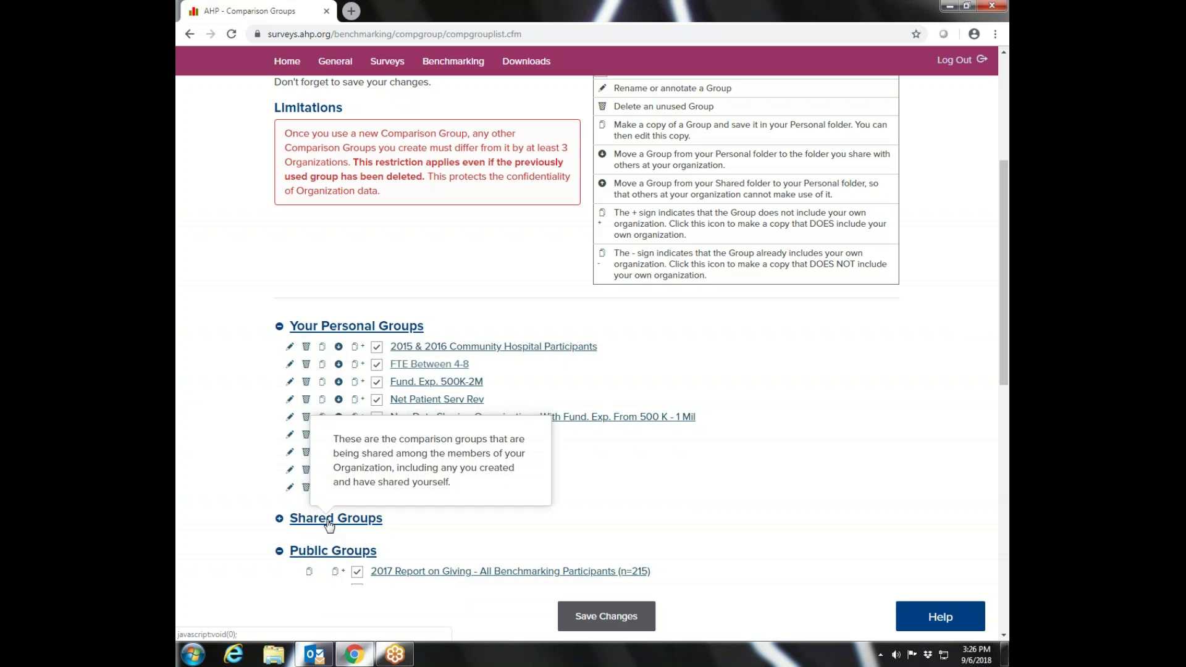
{"action": "mouse_move", "coordinate": [369, 556]}
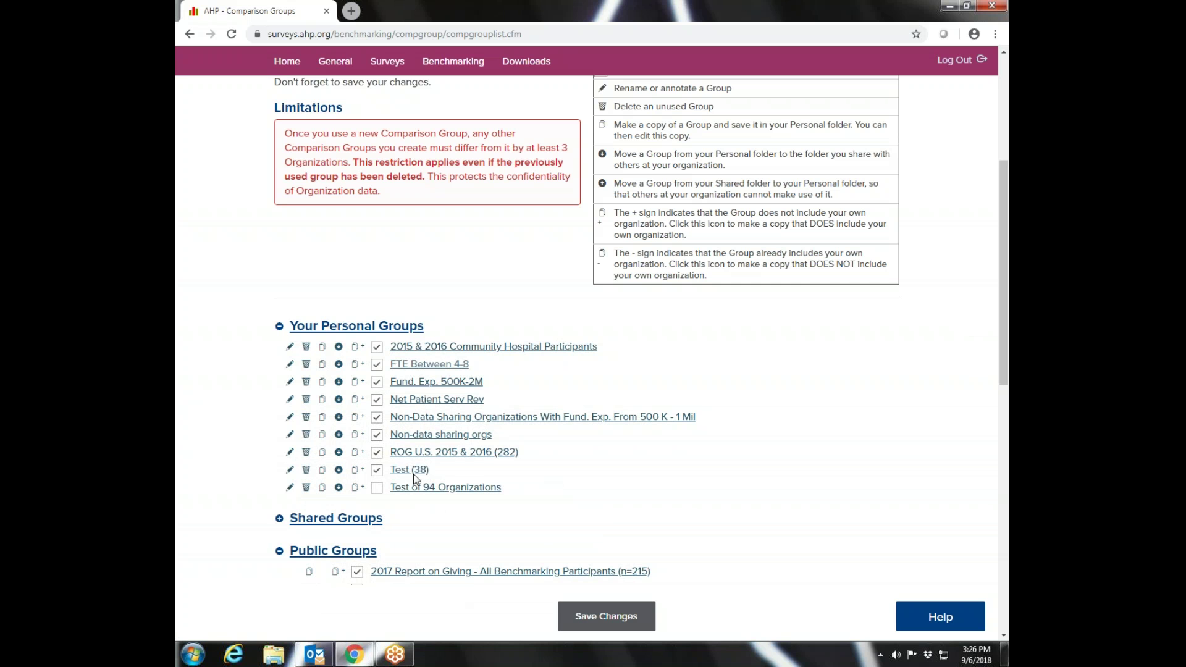
{"action": "mouse_move", "coordinate": [388, 337]}
{"action": "left_click", "coordinate": [362, 365]}
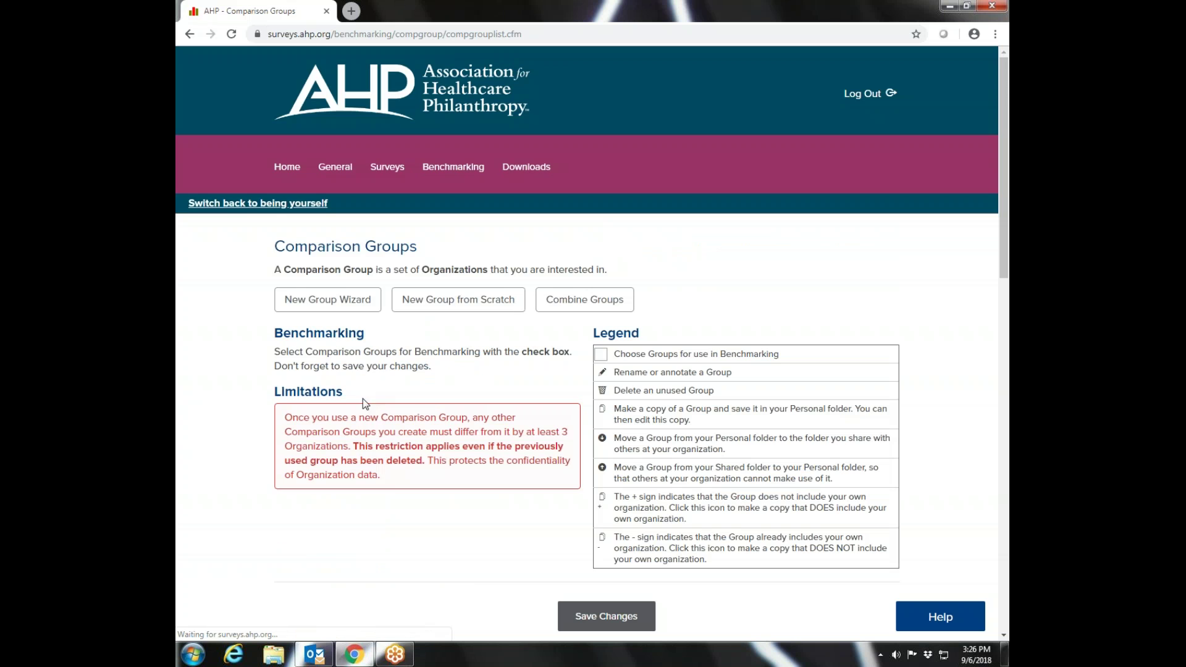
Try twice to move the FTE Between 4-8 personal group into Shared Groups, returning to Comparison Groups each time.
{"action": "scroll", "coordinate": [1003, 253], "scroll_direction": "down", "scroll_amount": 8}
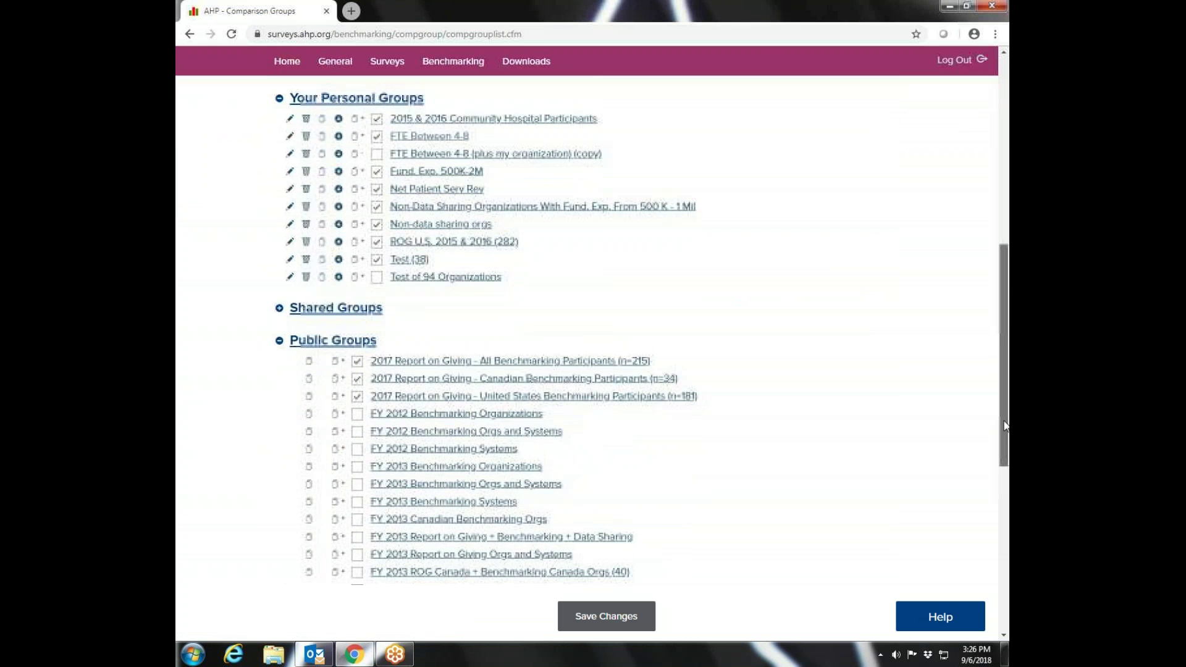
{"action": "left_click", "coordinate": [312, 312]}
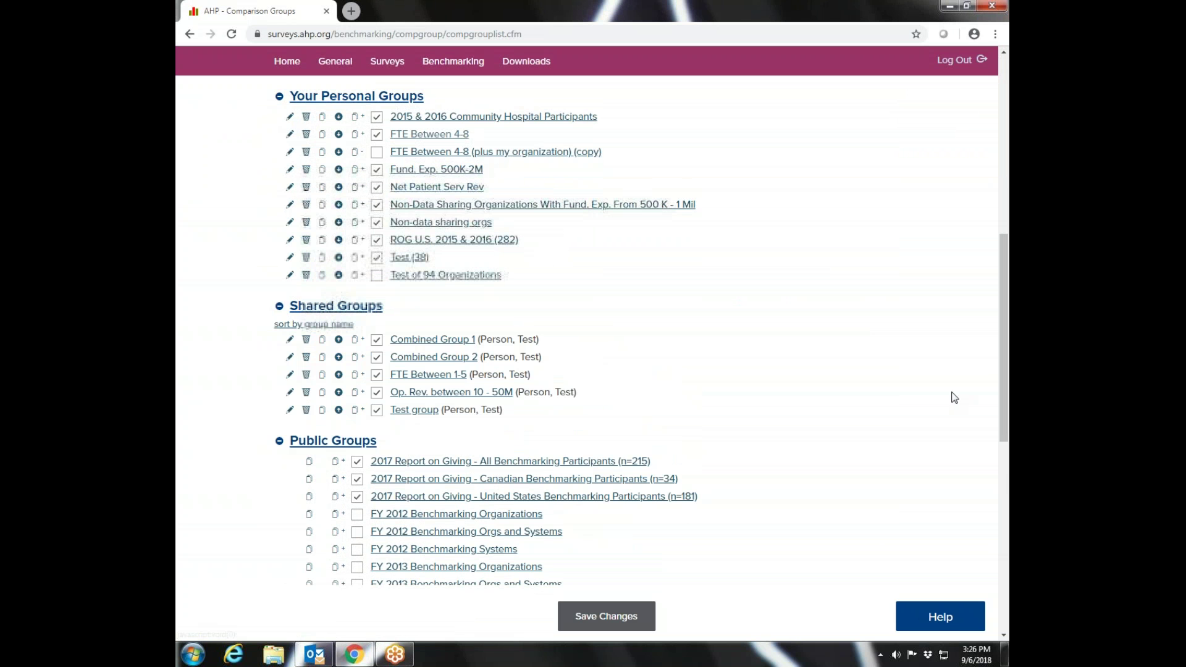
{"action": "left_click_drag", "start_coordinate": [1004, 431], "coordinate": [1005, 406]}
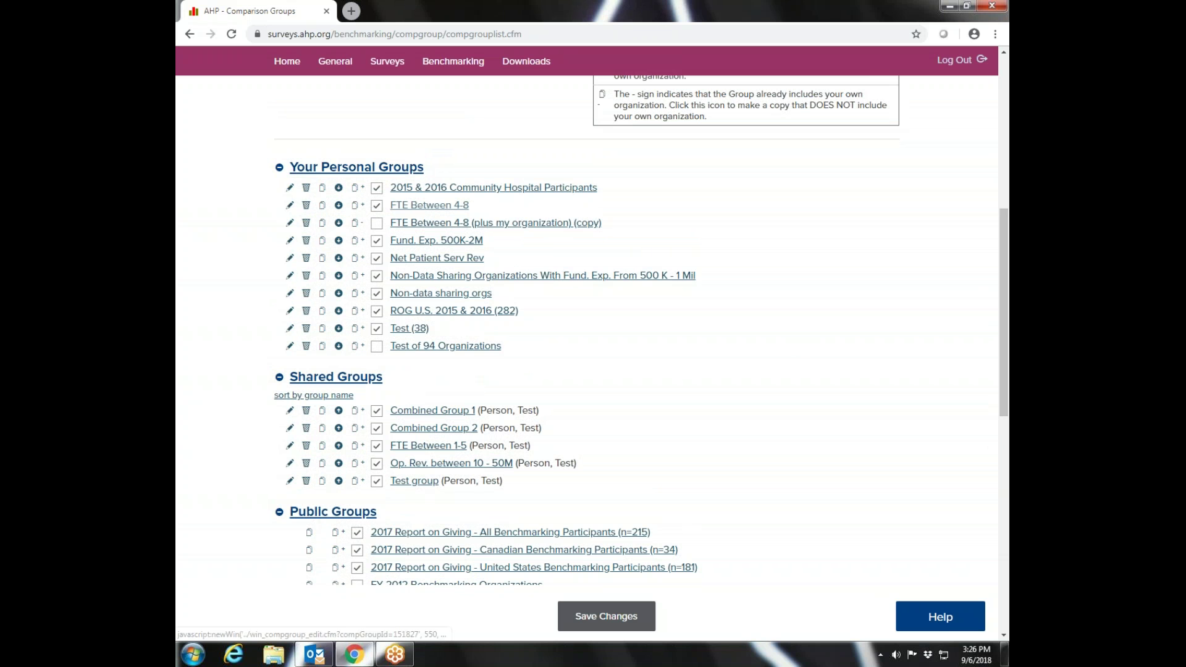
{"action": "left_click", "coordinate": [339, 207]}
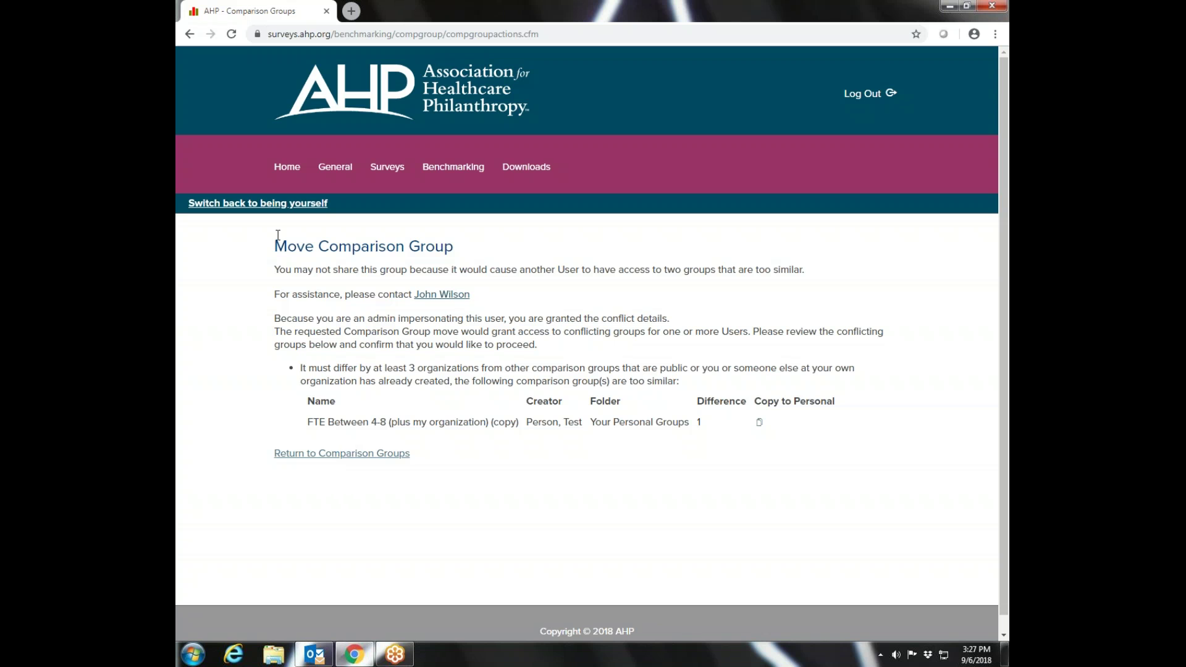
{"action": "left_click", "coordinate": [434, 171]}
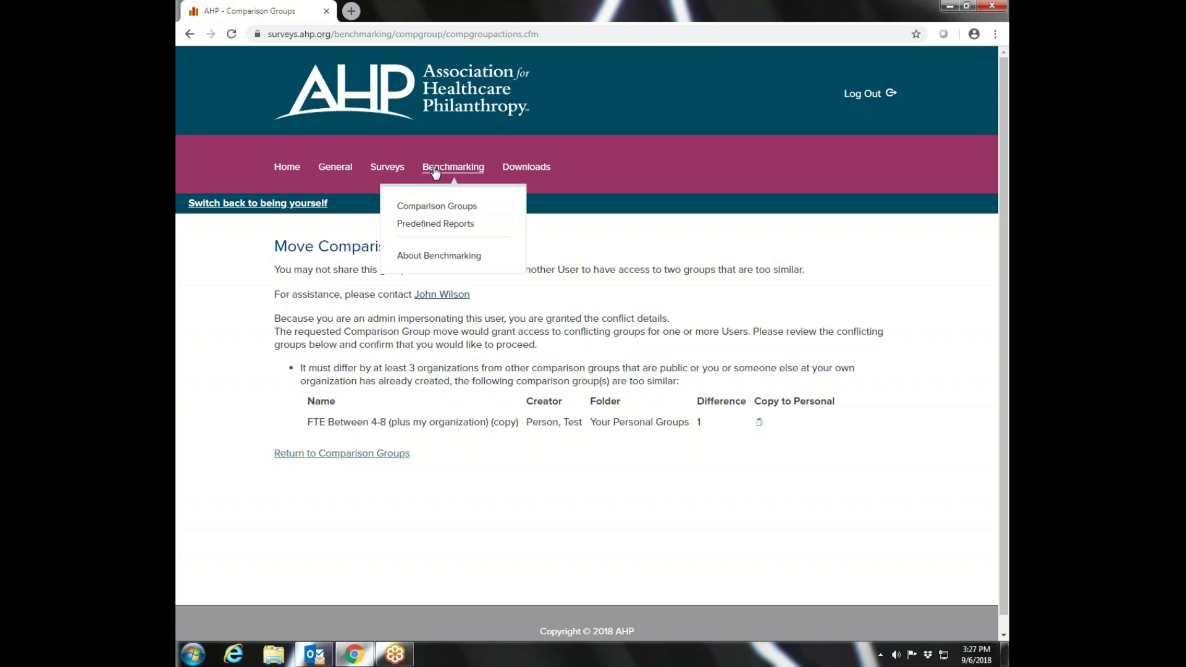
{"action": "left_click", "coordinate": [424, 209]}
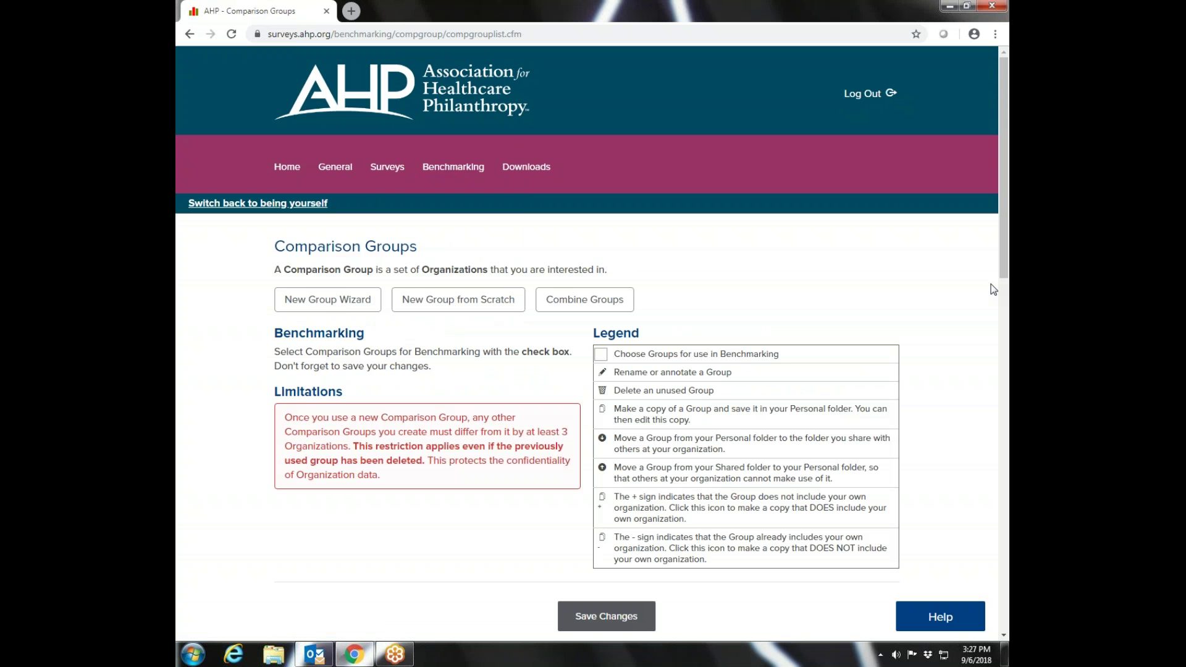
{"action": "scroll", "coordinate": [984, 376], "scroll_direction": "down", "scroll_amount": 7}
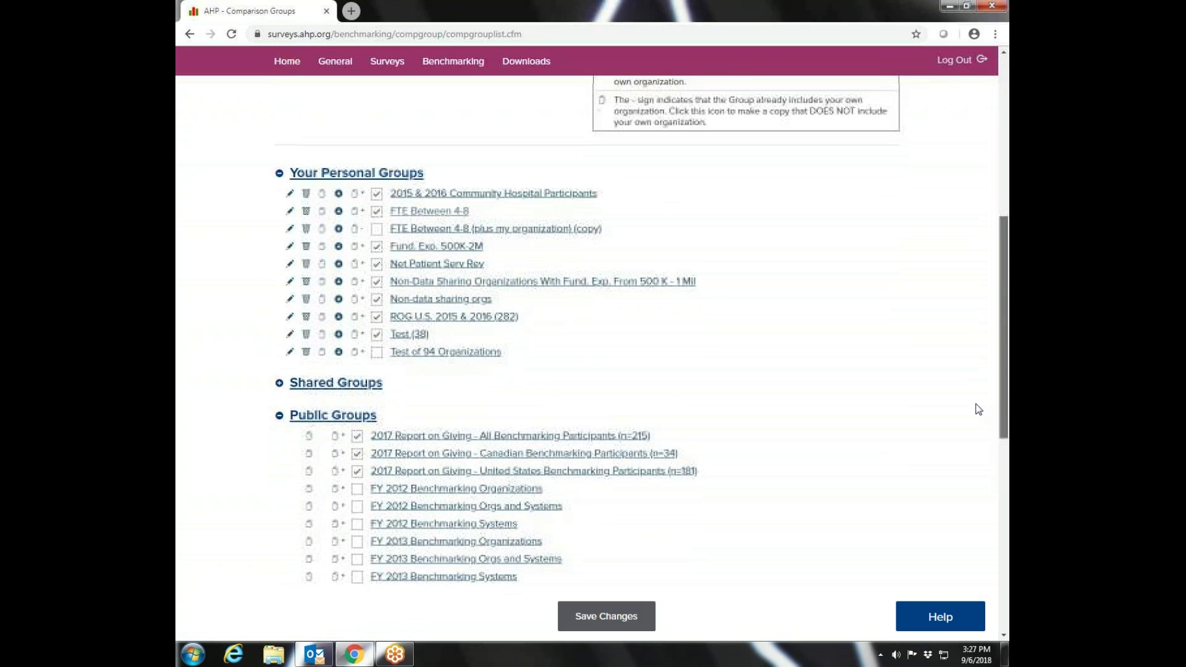
{"action": "left_click", "coordinate": [318, 367]}
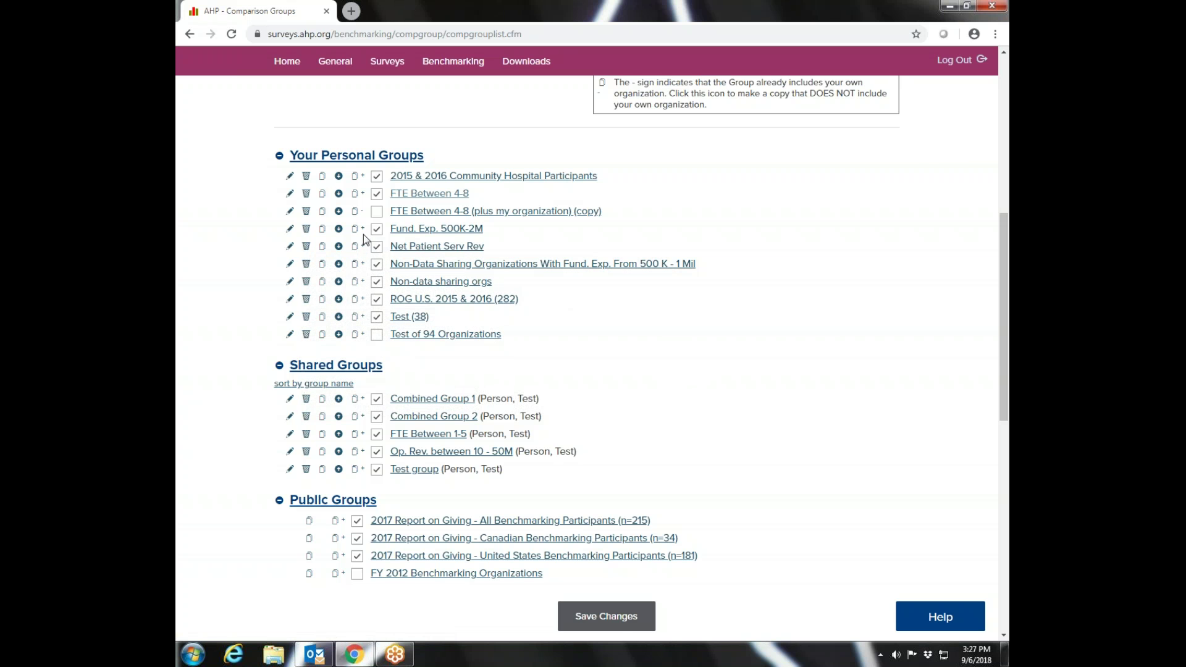
{"action": "left_click", "coordinate": [338, 195]}
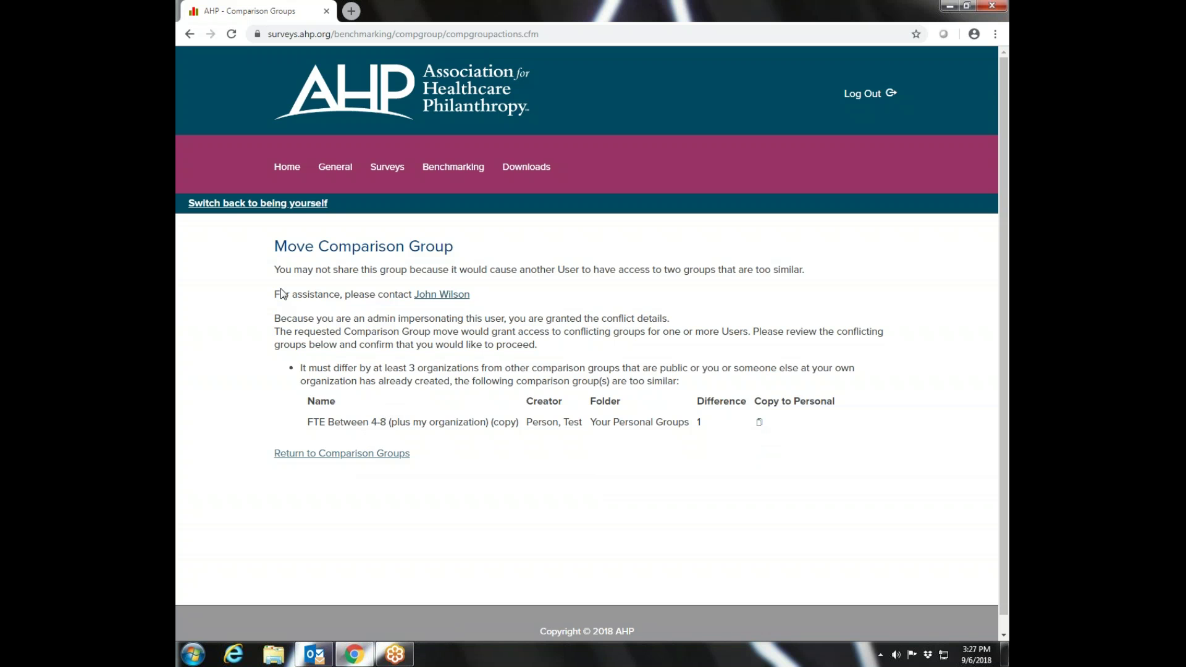
{"action": "left_click", "coordinate": [445, 168]}
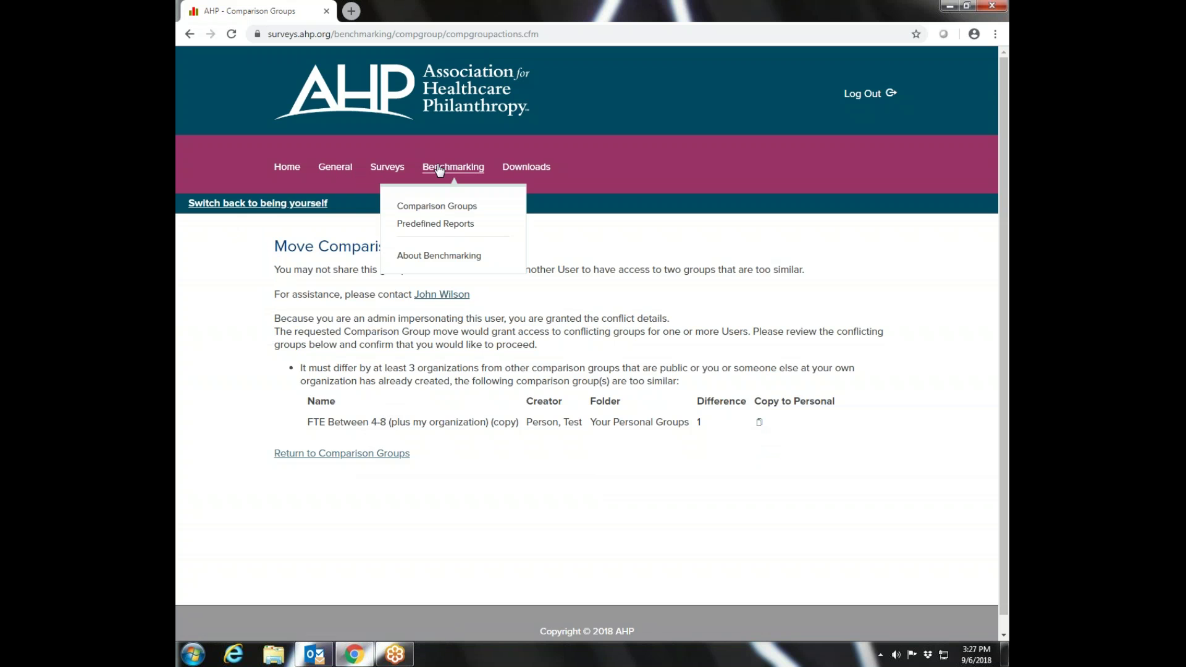
{"action": "left_click", "coordinate": [437, 208]}
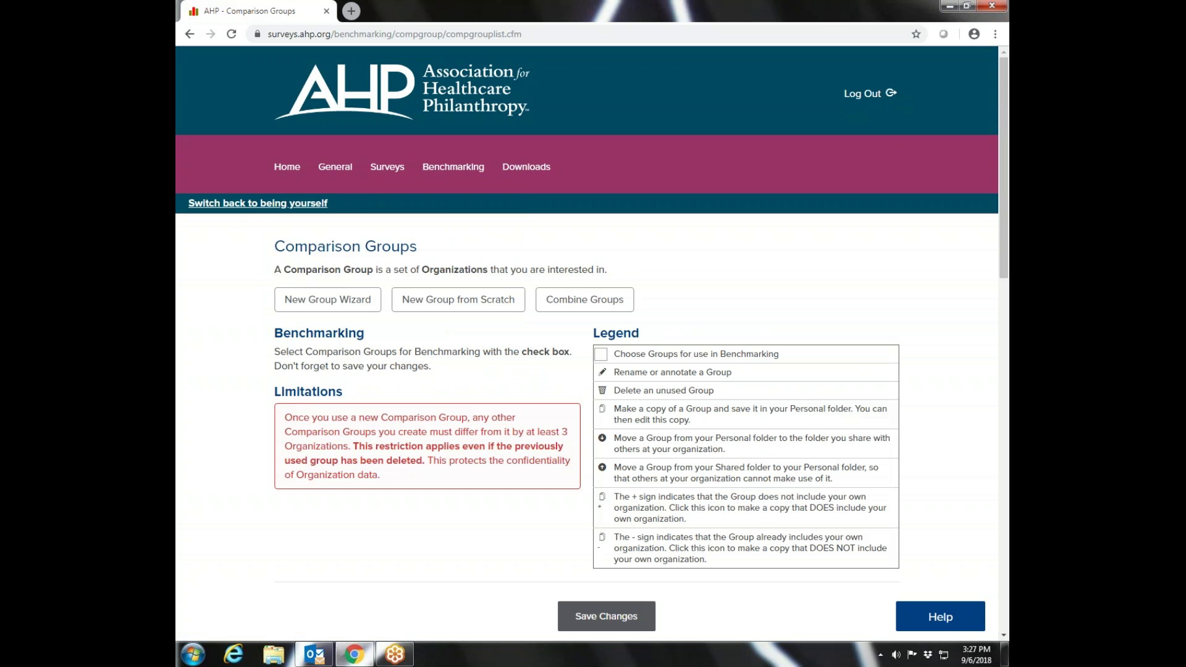
Start a new comparison group with the New Group Wizard and expand its Participation filter.
{"action": "left_click", "coordinate": [324, 303]}
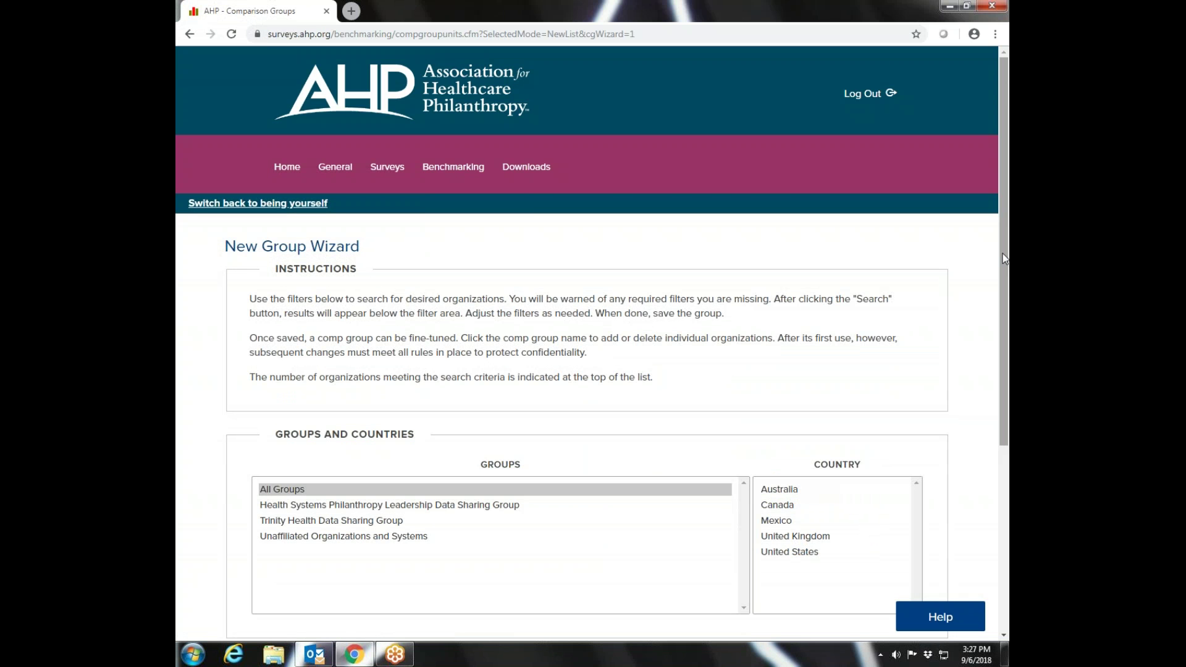
{"action": "left_click_drag", "start_coordinate": [1003, 248], "coordinate": [1003, 388]}
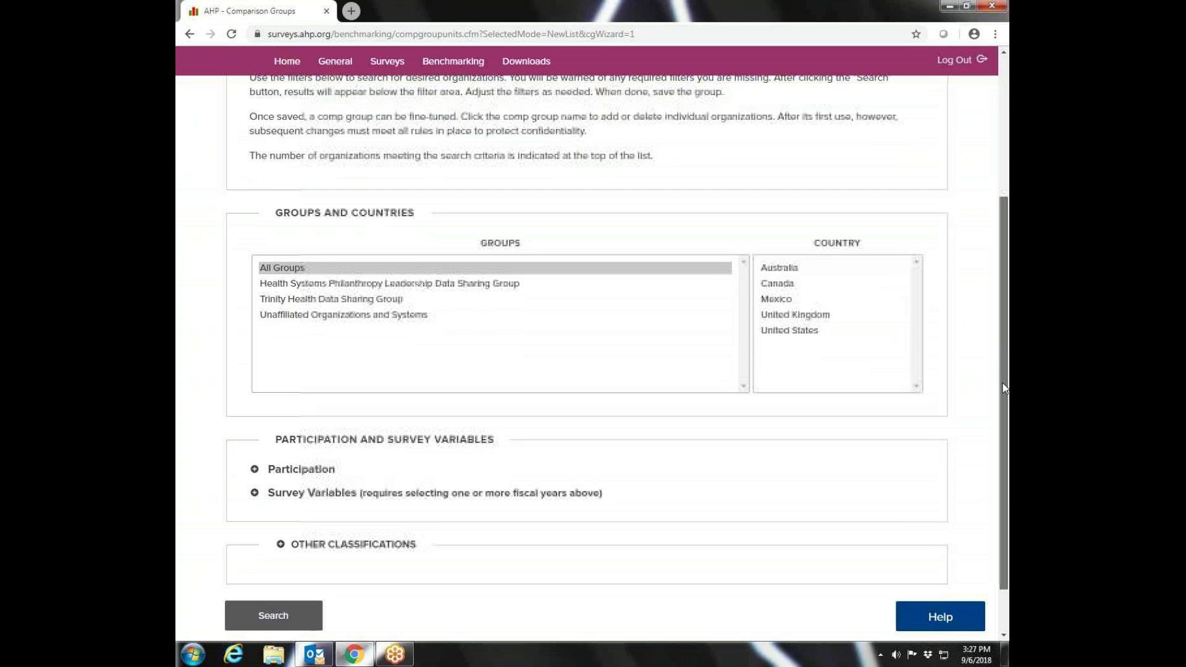
{"action": "scroll", "coordinate": [618, 408], "scroll_direction": "down", "scroll_amount": 1}
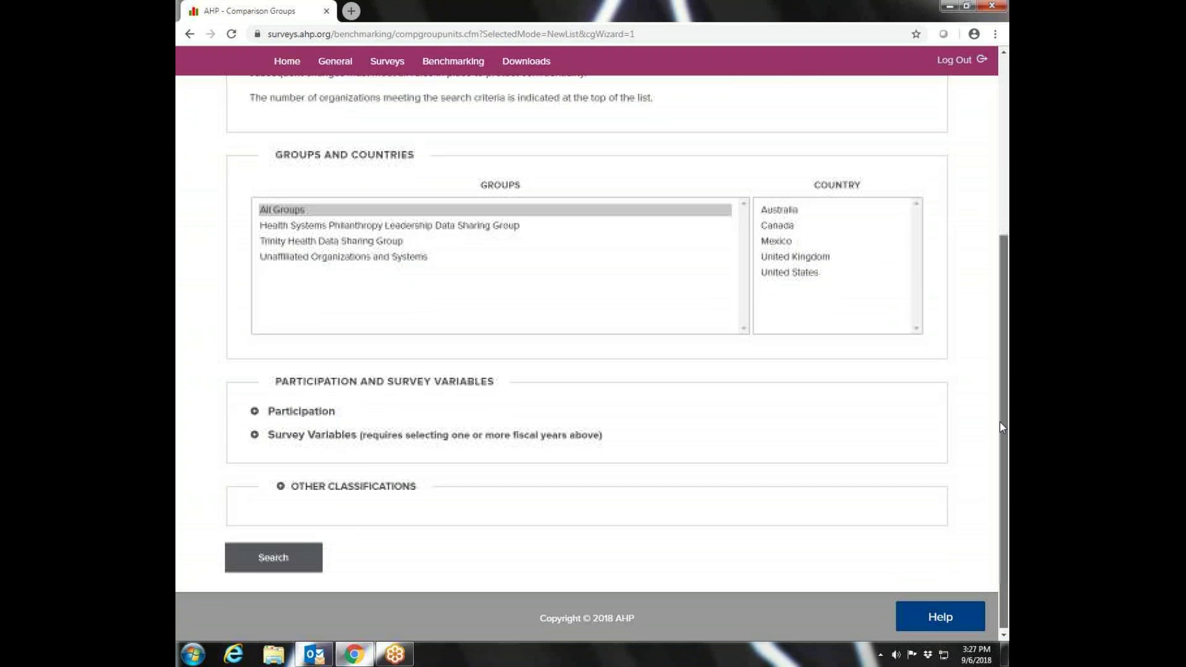
{"action": "left_click", "coordinate": [255, 412]}
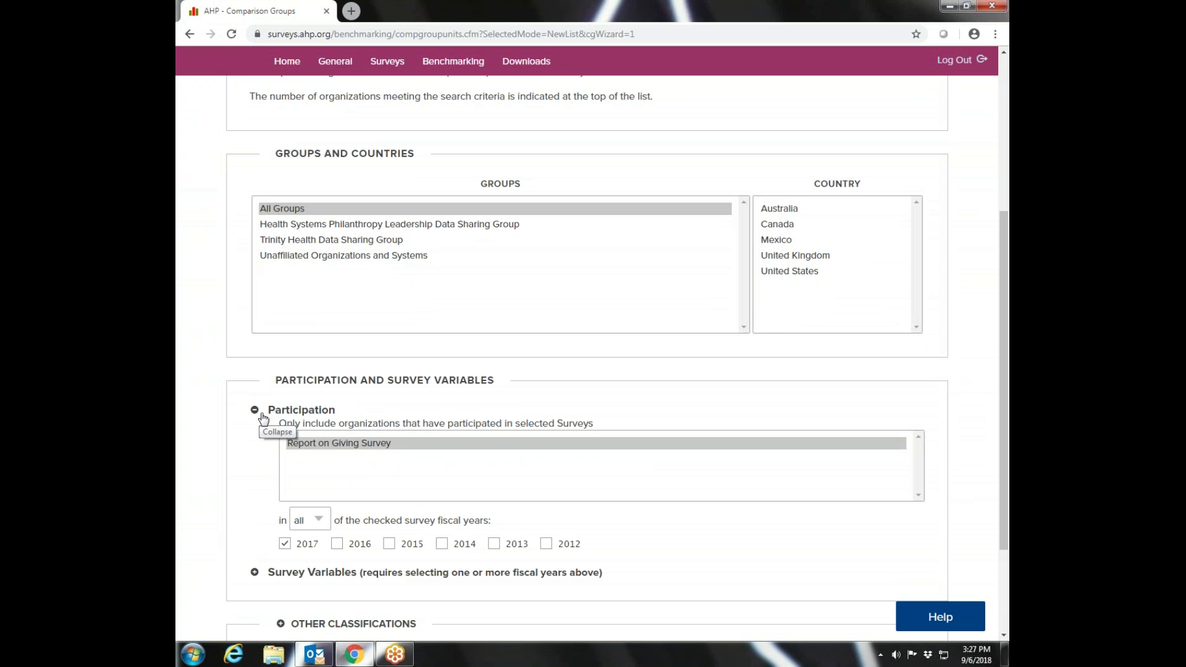
{"action": "left_click_drag", "start_coordinate": [1004, 347], "coordinate": [1002, 433]}
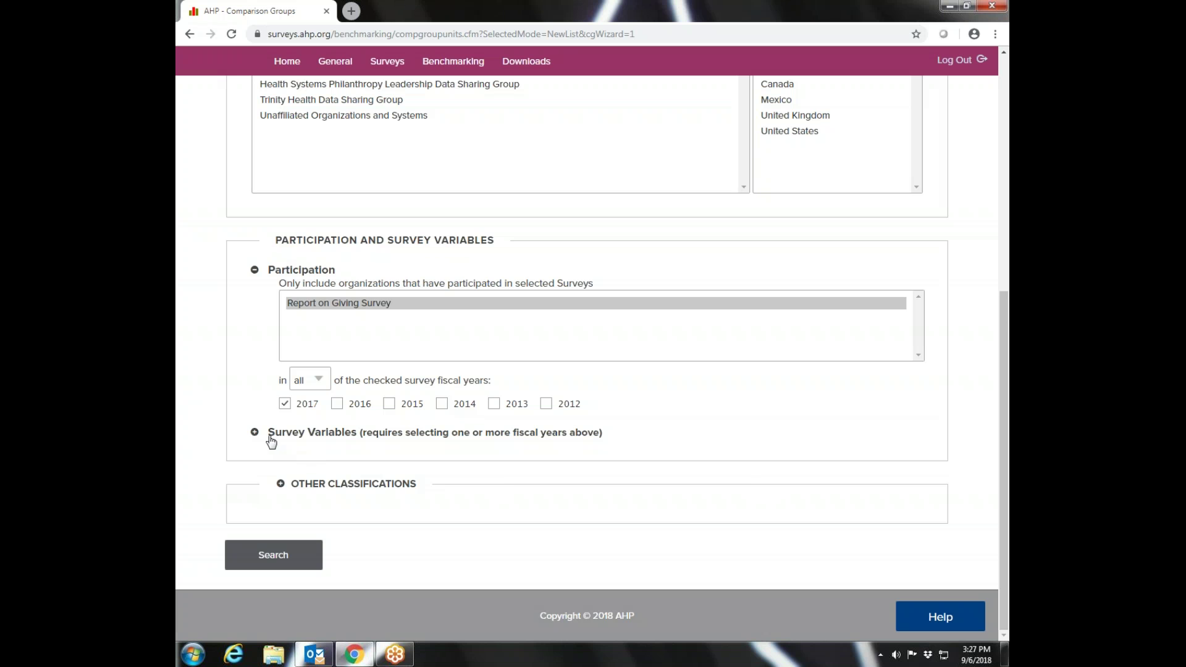
Add the survey variable Fundraising Expense Budget as a filter with a range between 500000 and 1000000.
{"action": "left_click", "coordinate": [270, 436]}
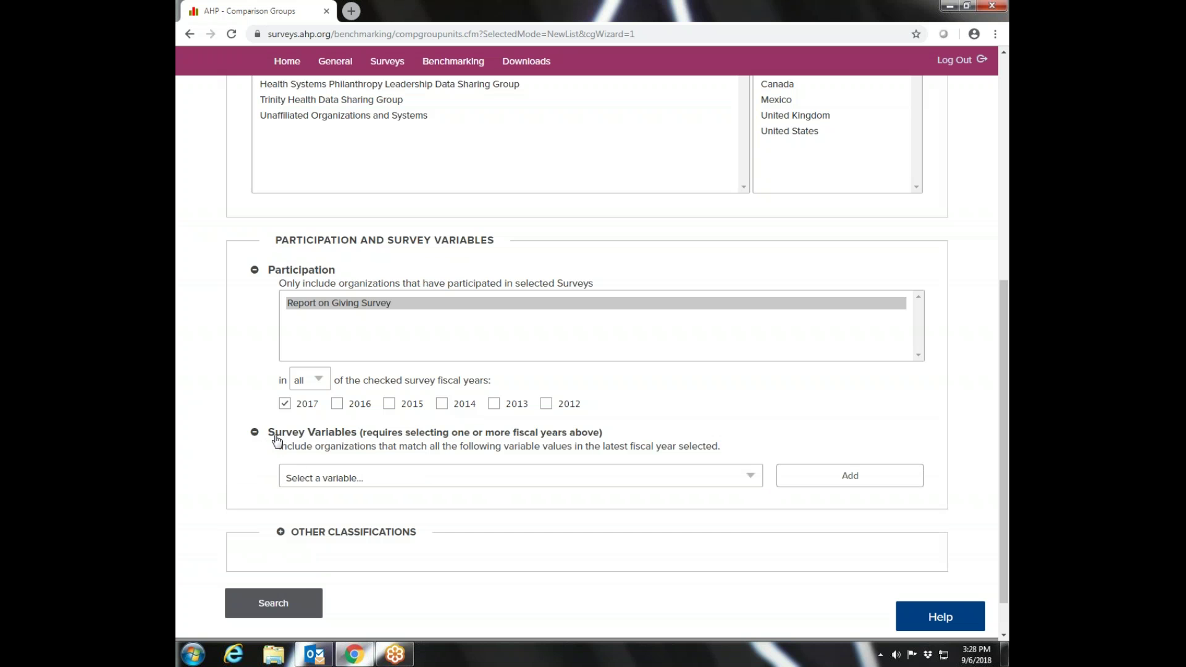
{"action": "left_click", "coordinate": [751, 474]}
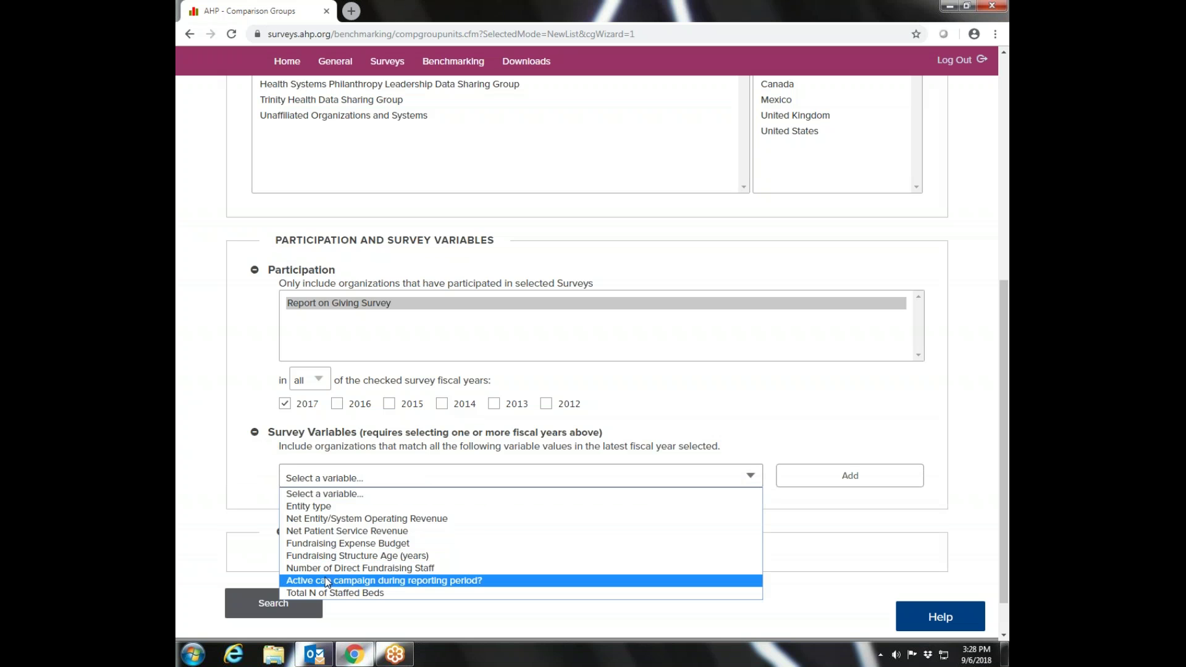
{"action": "left_click", "coordinate": [316, 545]}
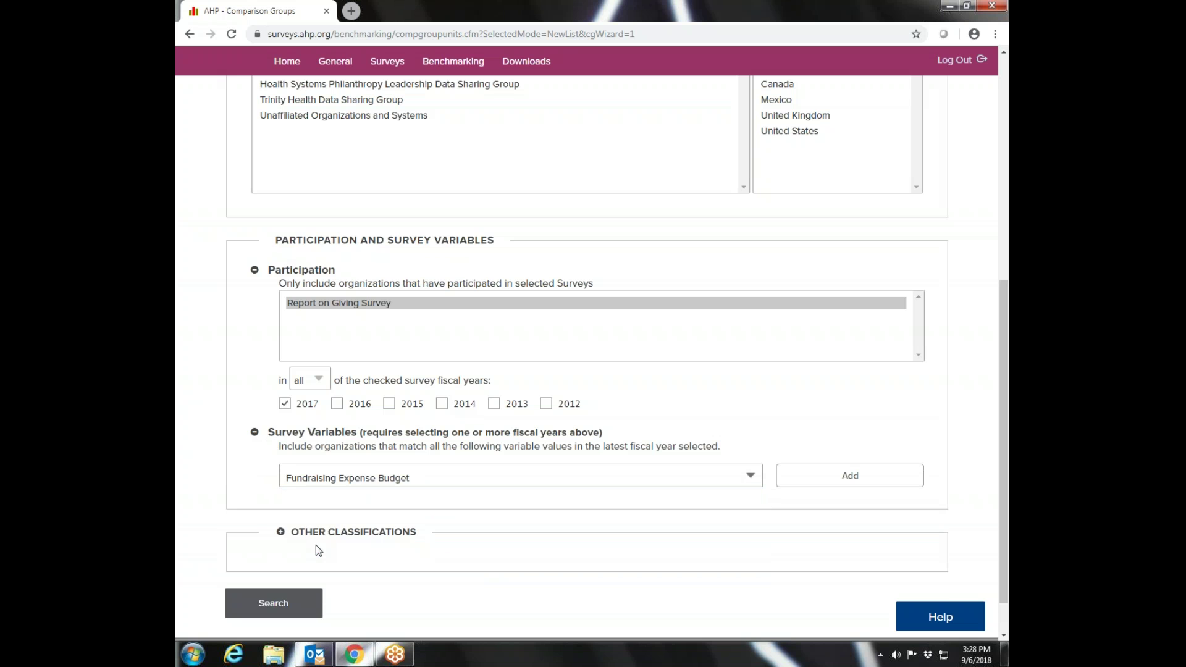
{"action": "left_click", "coordinate": [840, 479]}
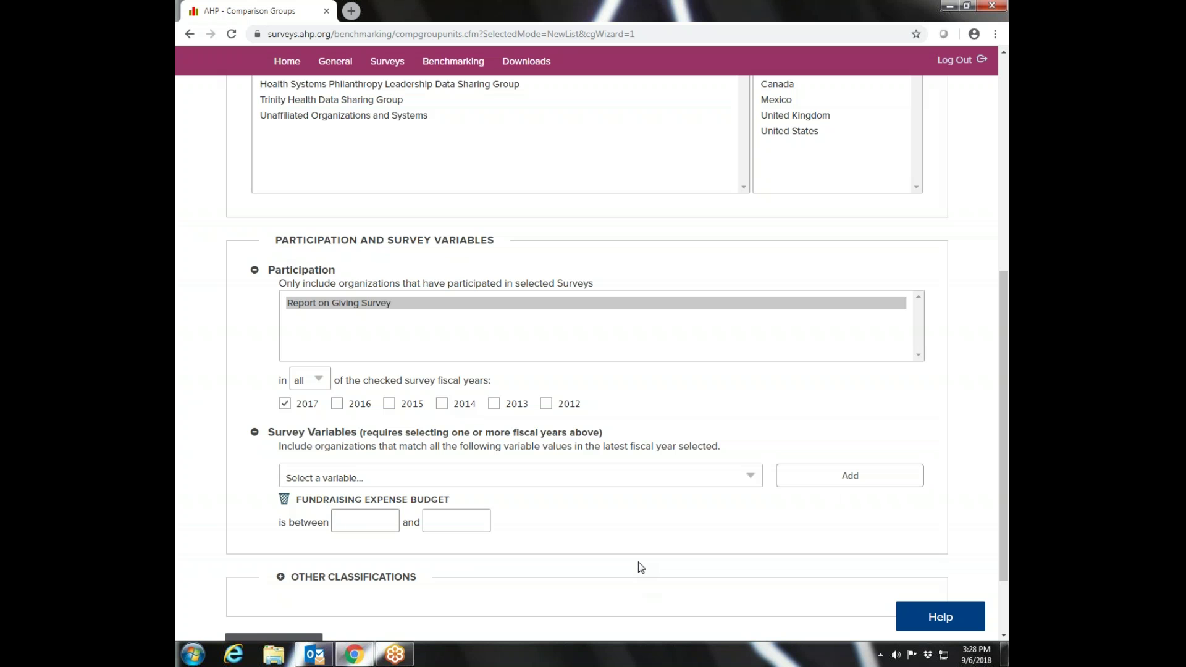
{"action": "type", "text": "500000"}
{"action": "left_click", "coordinate": [449, 522]}
{"action": "type", "text": "1000000"}
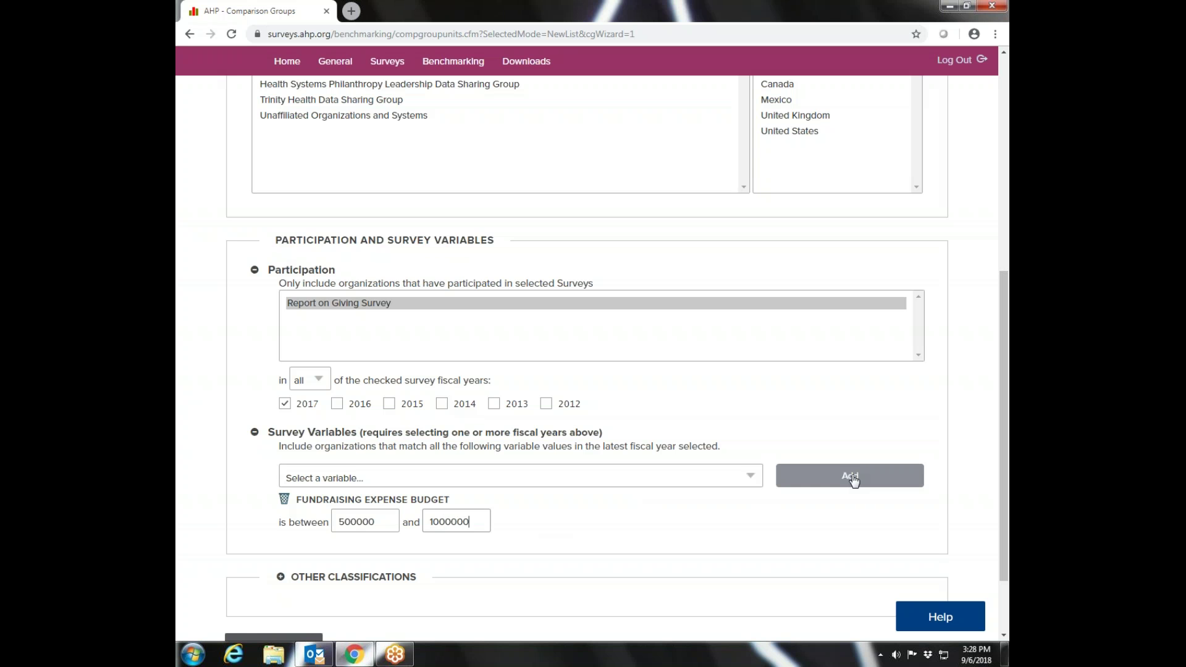
Search for organizations matching the budget filter and review the organizations meeting the criteria.
{"action": "scroll", "coordinate": [803, 482], "scroll_direction": "down", "scroll_amount": 2}
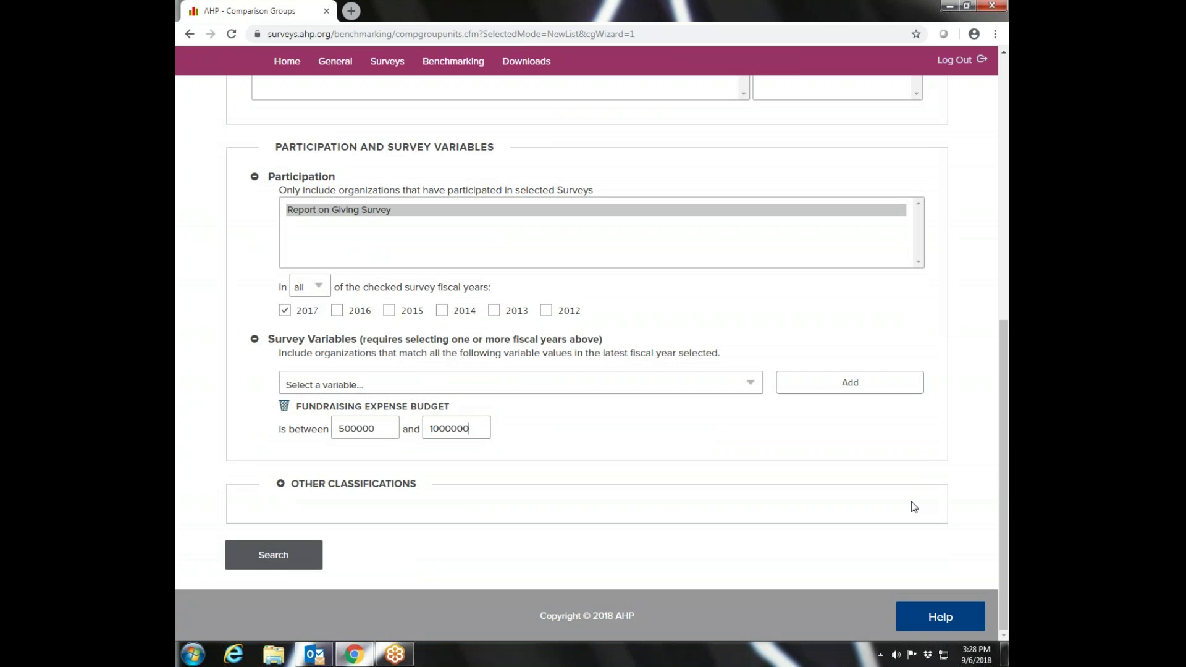
{"action": "left_click", "coordinate": [284, 567]}
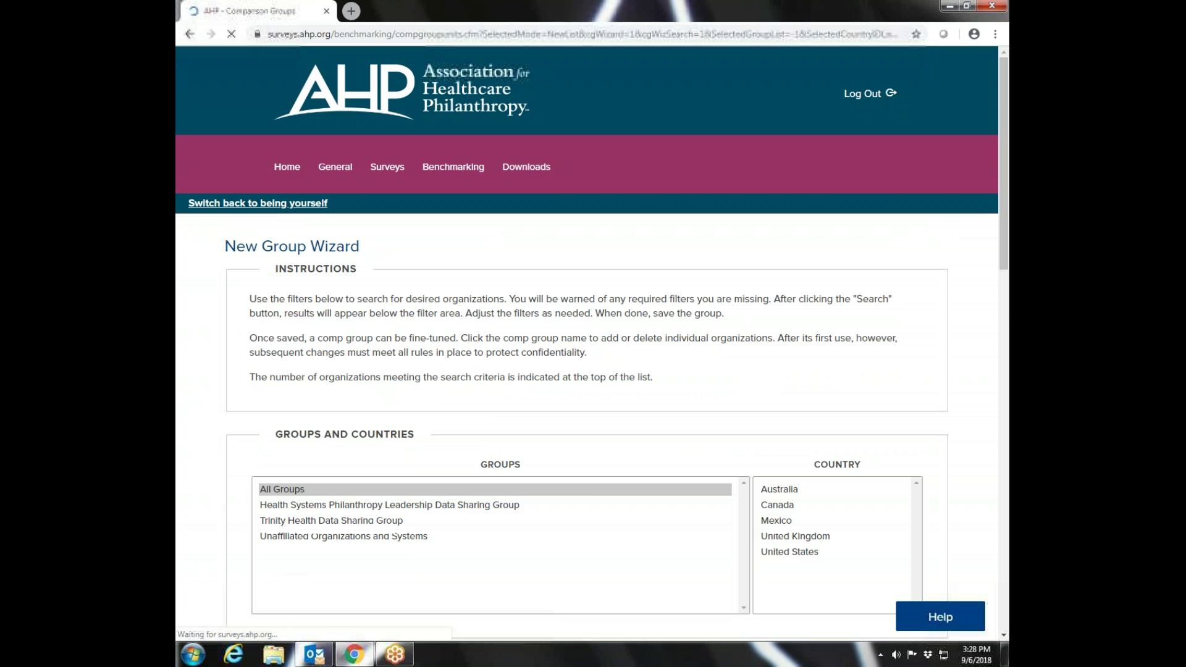
{"action": "left_click_drag", "start_coordinate": [1008, 218], "coordinate": [1008, 536]}
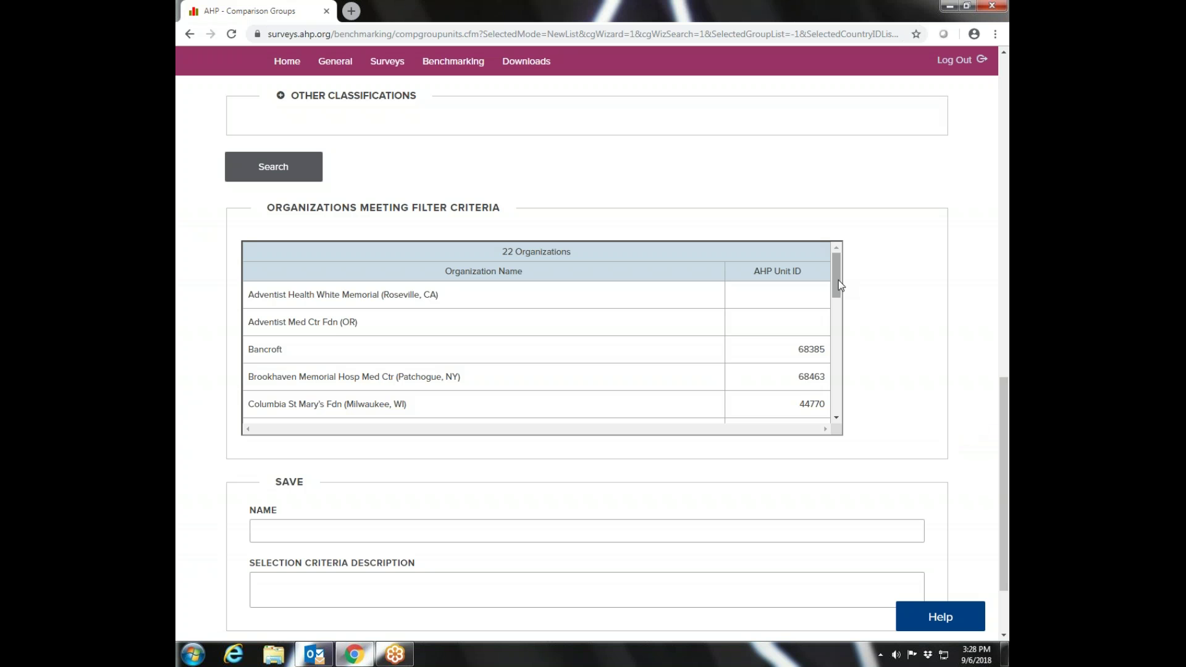
{"action": "left_click_drag", "start_coordinate": [1007, 425], "coordinate": [1008, 351]}
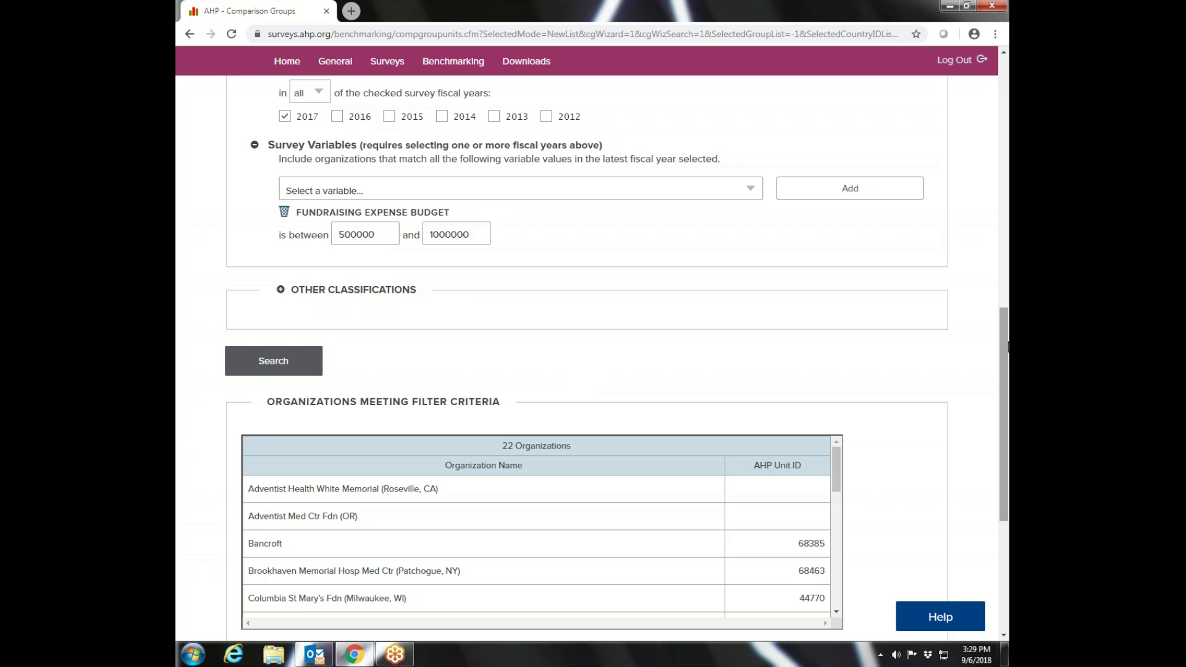
Save the filtered organizations as a comparison group named Organizations With Fund. Exp. From 500 K - 1 Mil.
{"action": "left_click_drag", "start_coordinate": [1006, 346], "coordinate": [1005, 383]}
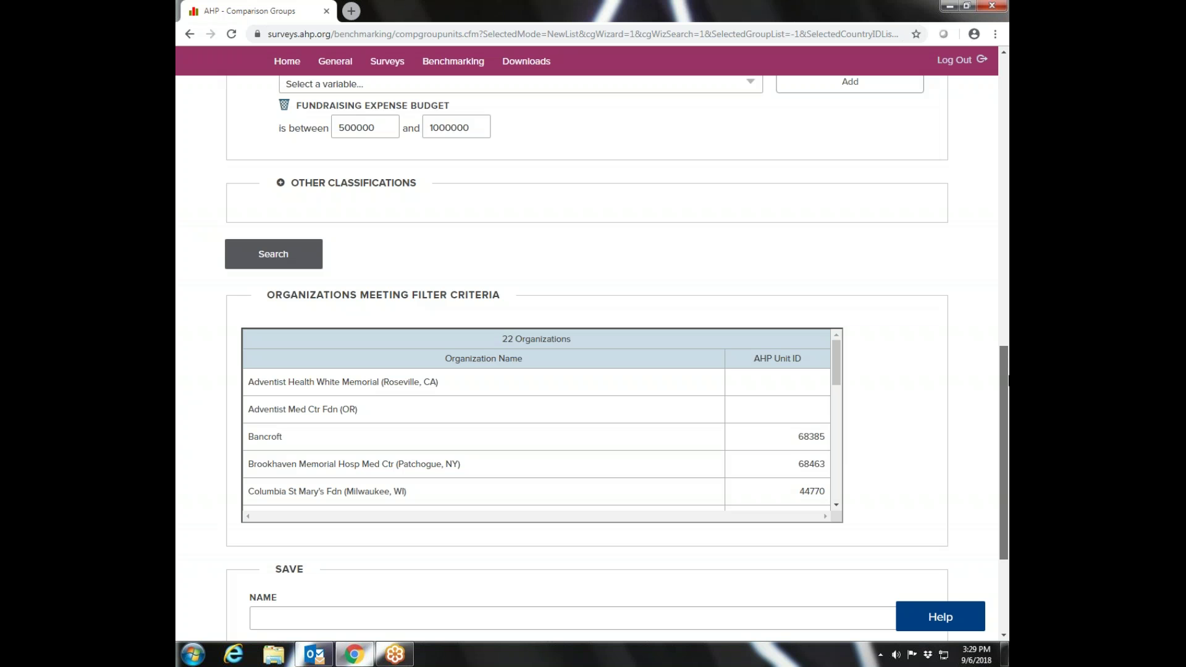
{"action": "mouse_move", "coordinate": [1004, 380]}
{"action": "left_mouse_down"}
{"action": "mouse_move", "coordinate": [1004, 281]}
{"action": "mouse_move", "coordinate": [1005, 369]}
{"action": "left_mouse_up"}
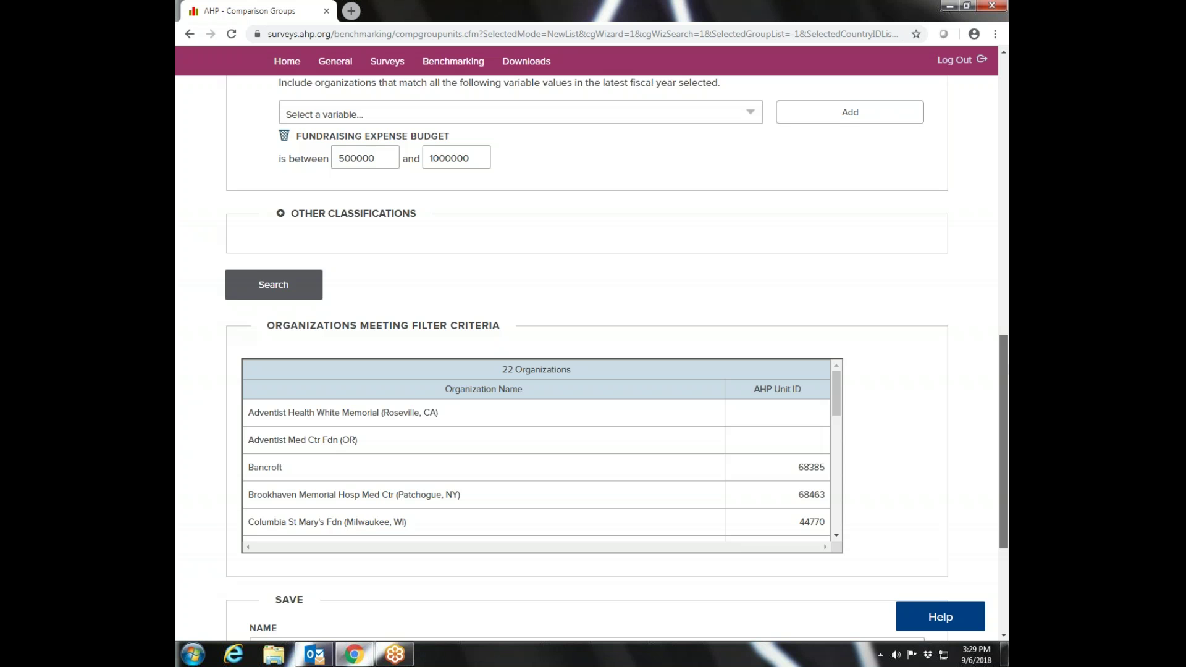
{"action": "left_click_drag", "start_coordinate": [1008, 370], "coordinate": [1009, 440]}
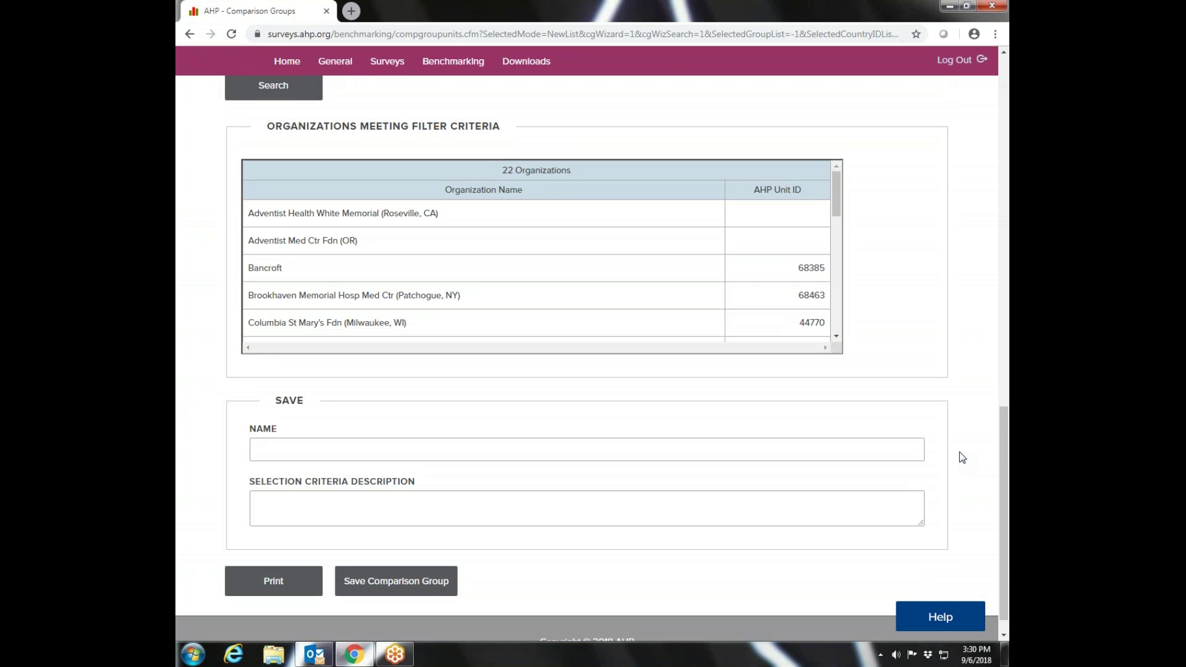
{"action": "left_click", "coordinate": [257, 447]}
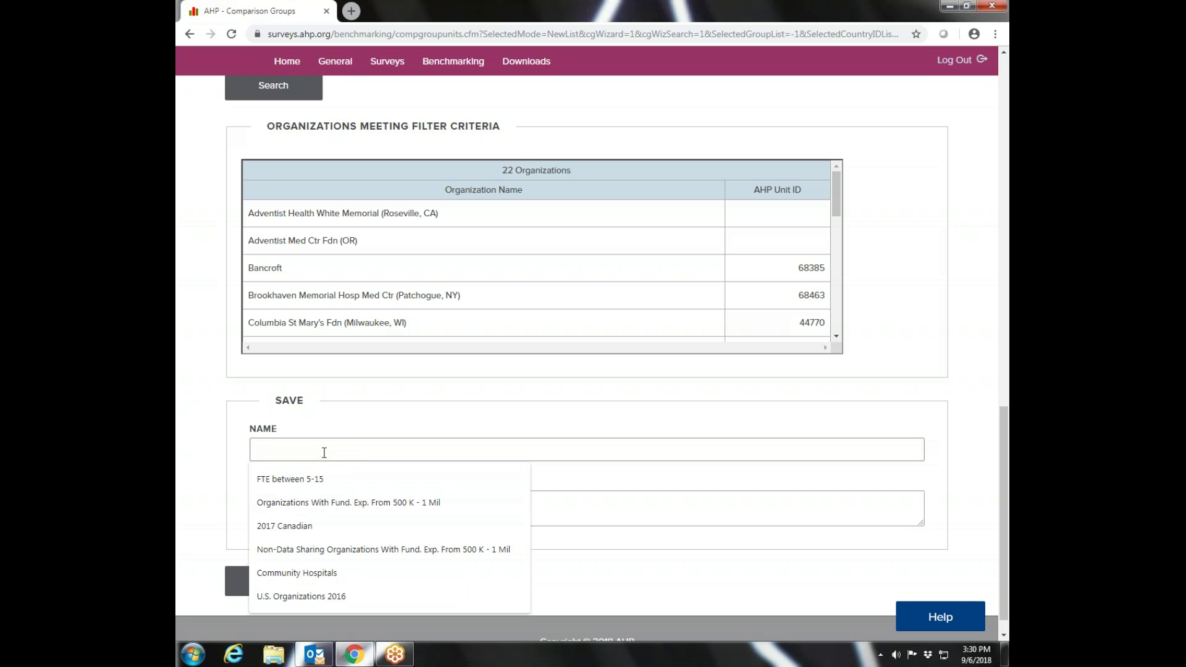
{"action": "left_click", "coordinate": [280, 506]}
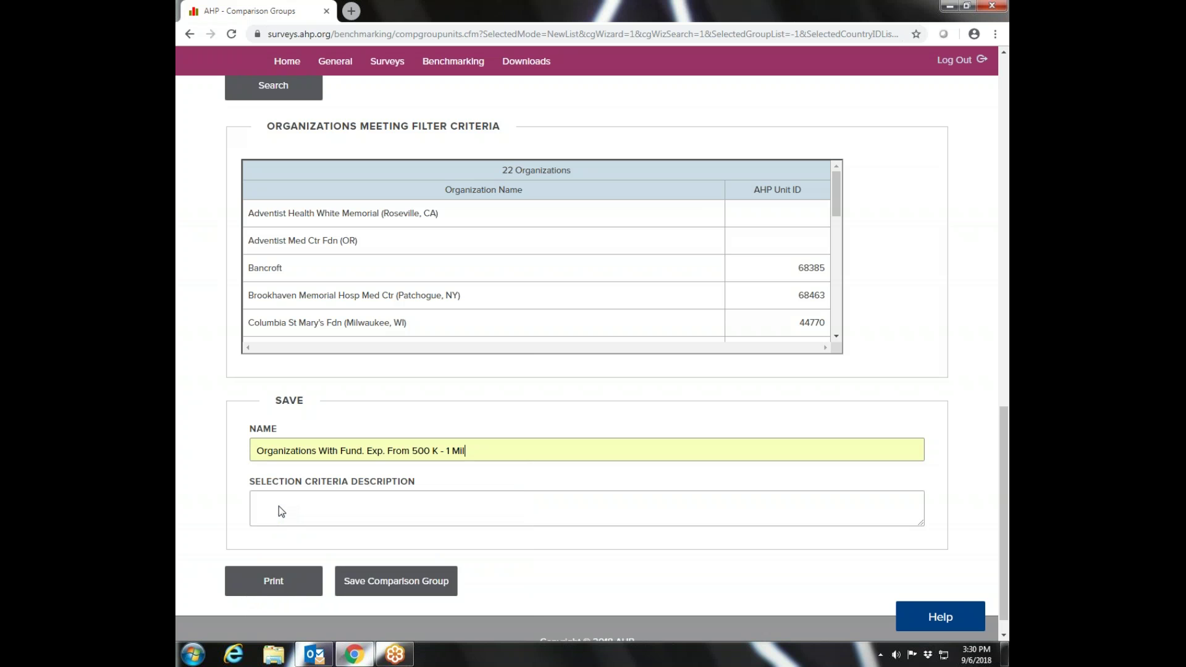
{"action": "left_click", "coordinate": [380, 587]}
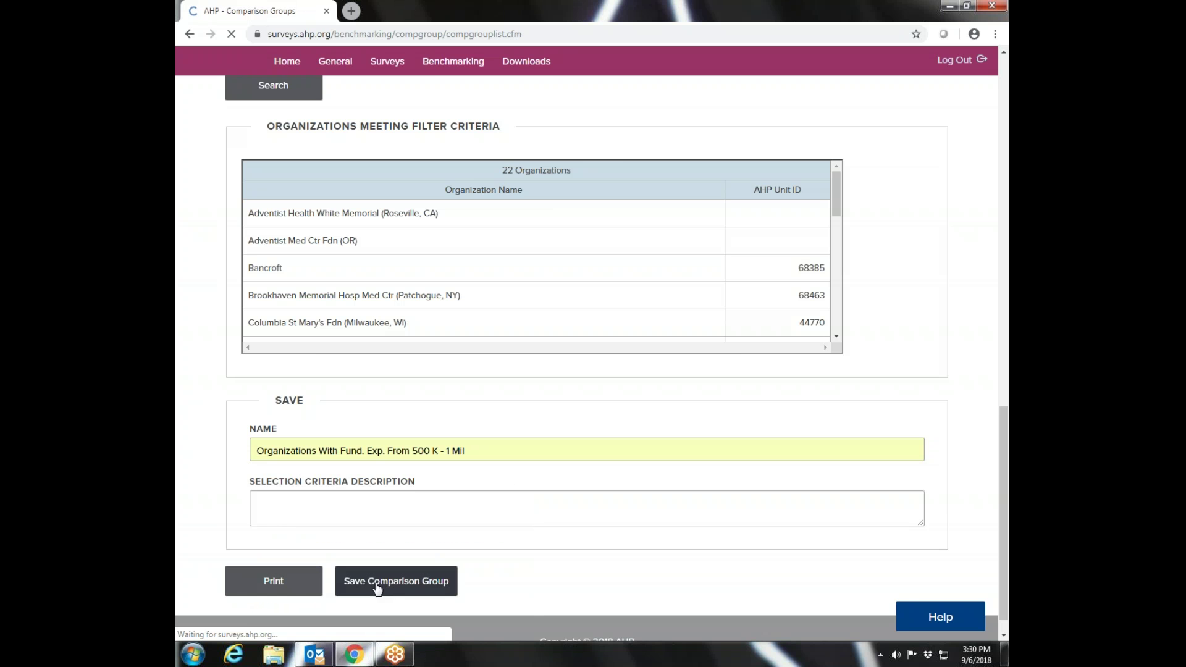
Open the personal group Organizations With Fund. Exp. From 500 K - 1 Mil and look through its organizations.
{"action": "scroll", "coordinate": [213, 583], "scroll_direction": "down", "scroll_amount": 6}
{"action": "scroll", "coordinate": [587, 359], "scroll_direction": "down", "scroll_amount": 1}
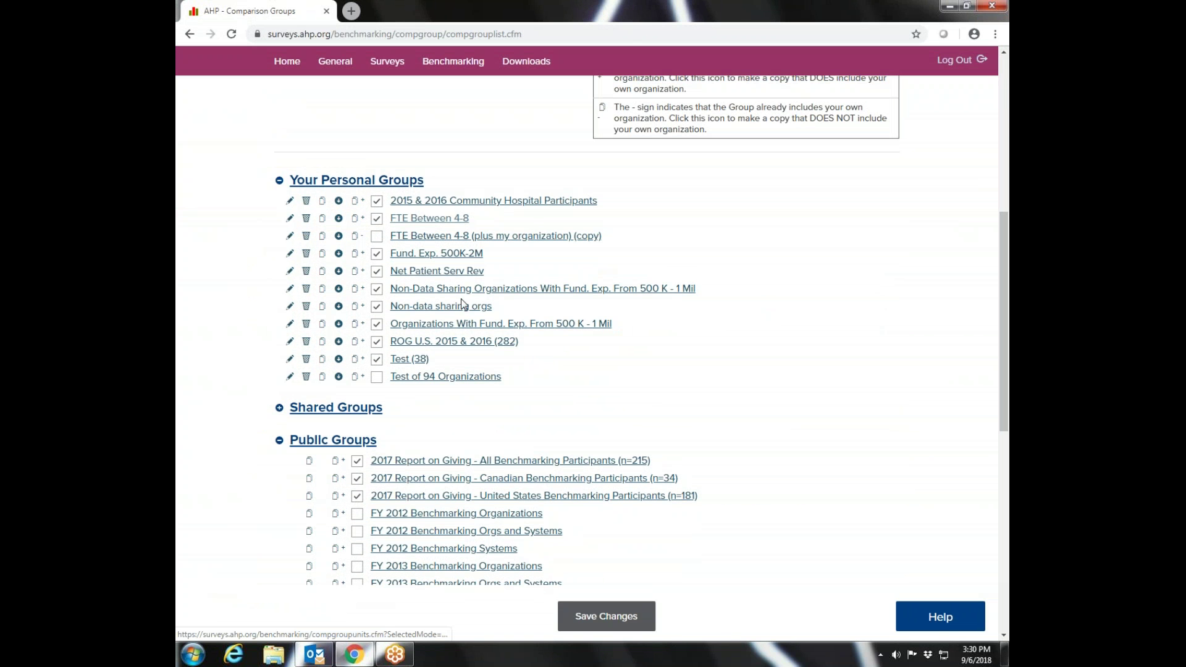
{"action": "left_click", "coordinate": [457, 327]}
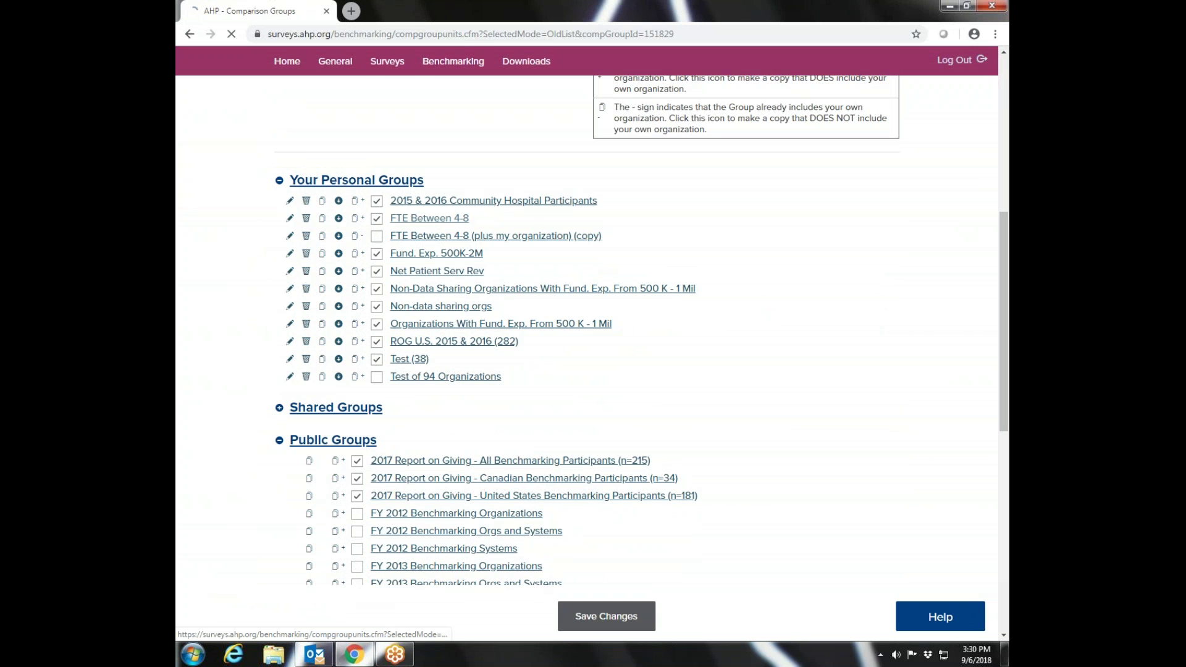
{"action": "left_click_drag", "start_coordinate": [1004, 308], "coordinate": [997, 402]}
{"action": "left_click_drag", "start_coordinate": [837, 312], "coordinate": [849, 268]}
{"action": "left_click_drag", "start_coordinate": [1006, 266], "coordinate": [1007, 167]}
Run the predefined Scorecard slide show using the comparison group Organizations With Fund. Exp. From 500 K - 1 Mil.
{"action": "mouse_move", "coordinate": [449, 176]}
{"action": "left_click", "coordinate": [428, 226]}
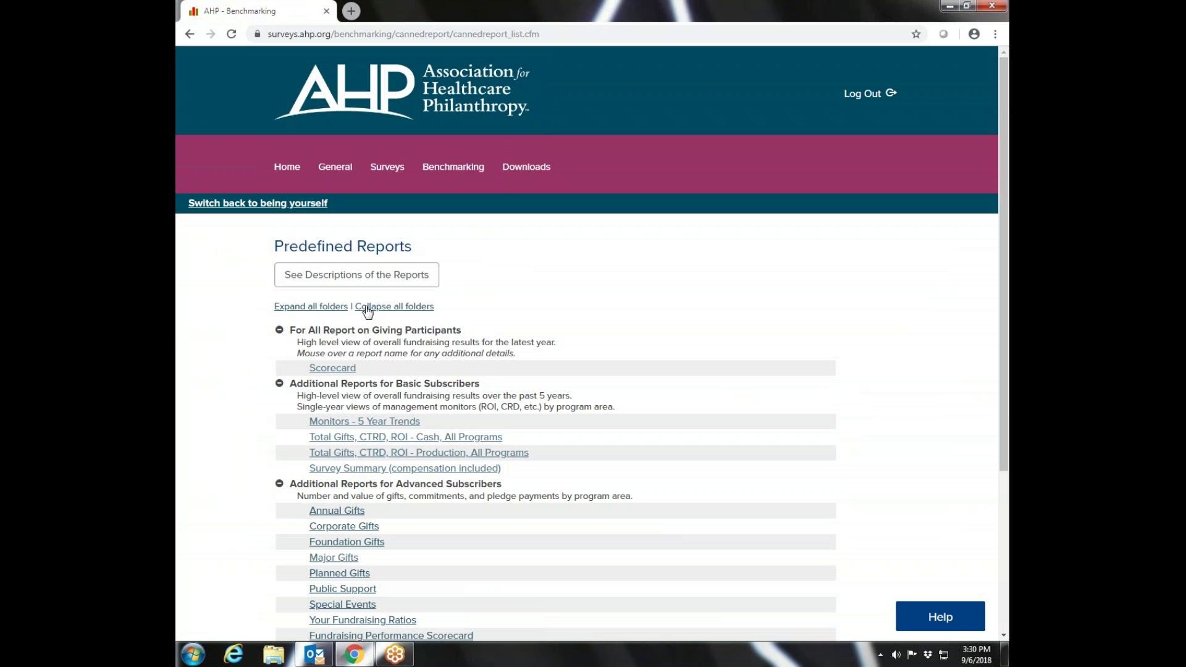
{"action": "left_click", "coordinate": [333, 369]}
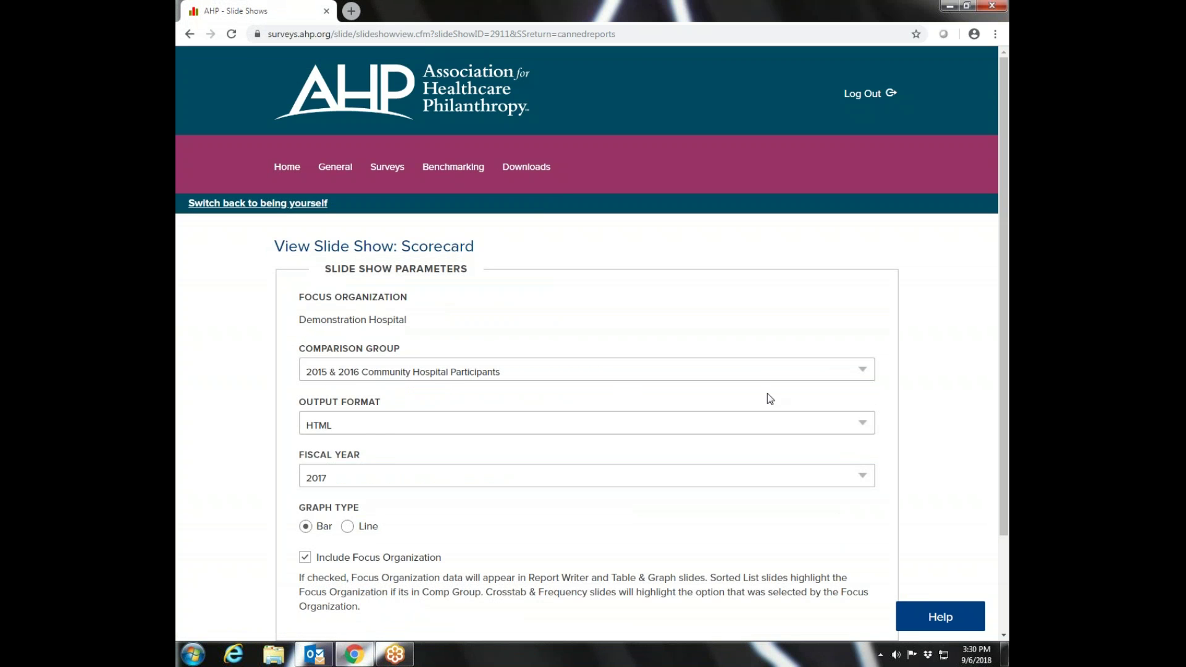
{"action": "left_click", "coordinate": [862, 369]}
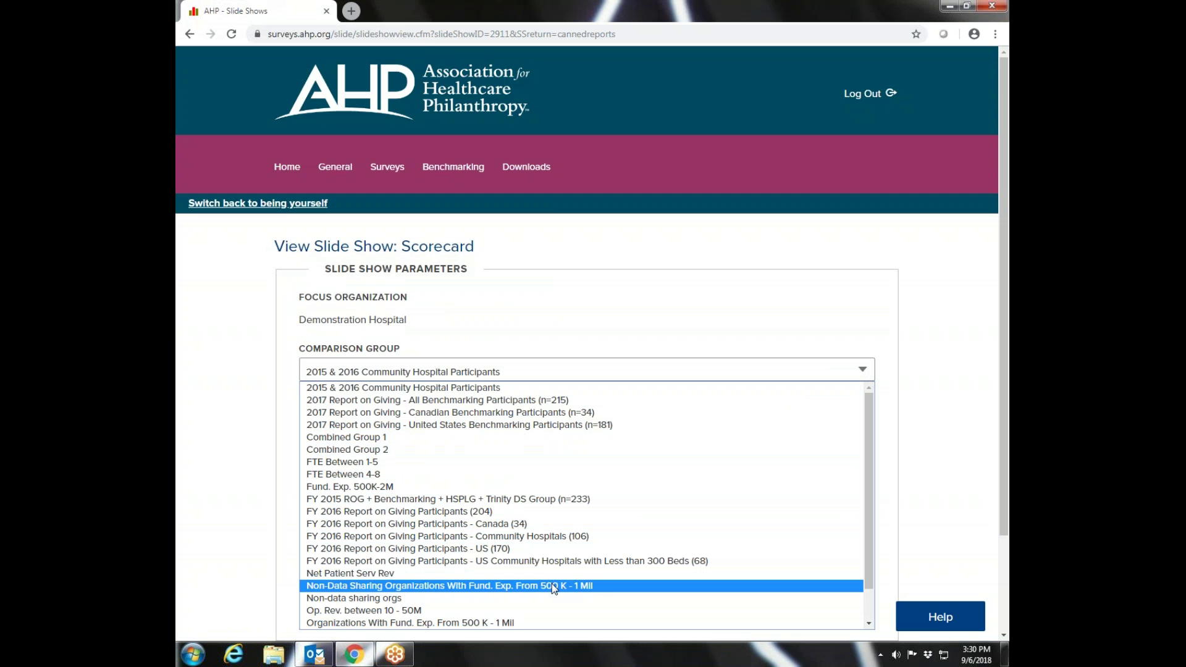
{"action": "left_click", "coordinate": [505, 624]}
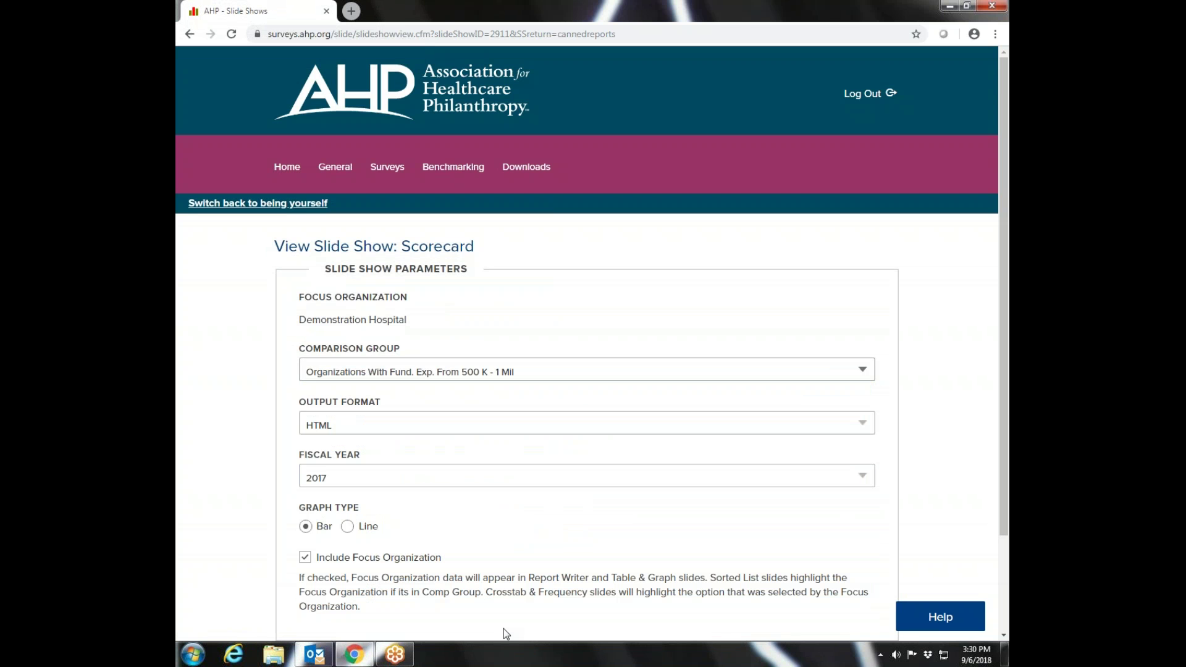
{"action": "scroll", "coordinate": [475, 544], "scroll_direction": "down", "scroll_amount": 2}
{"action": "left_click", "coordinate": [323, 555]}
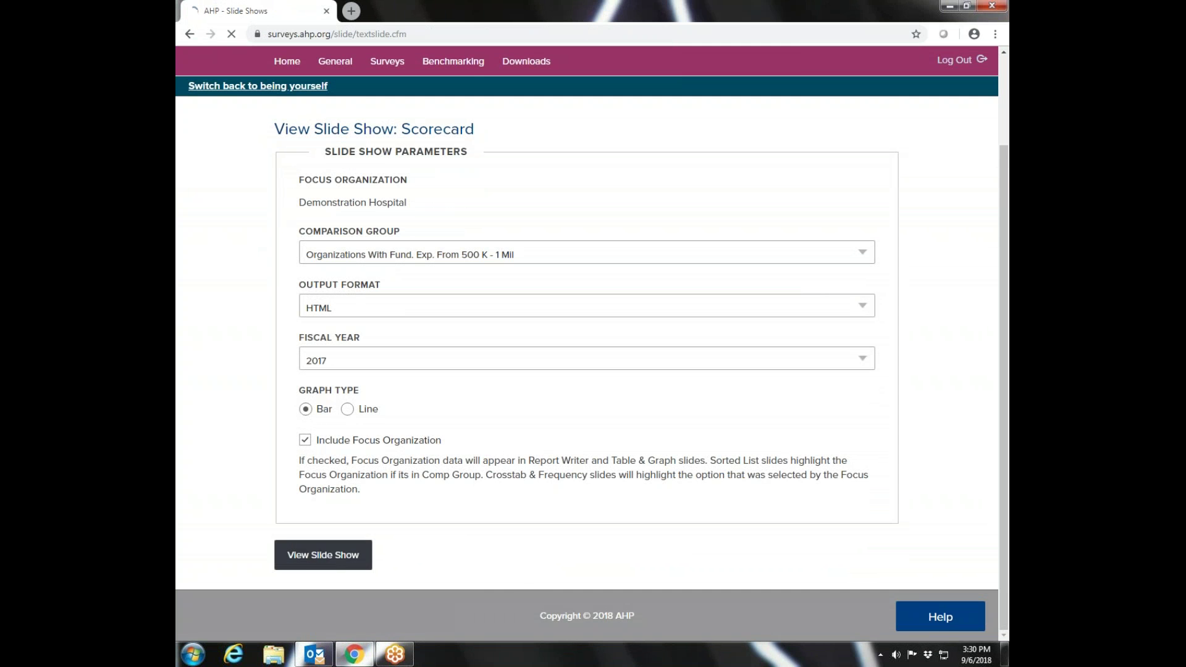
Go to the Scorecard Table slide and review the focus organization's figures against the comparison group statistics.
{"action": "left_click", "coordinate": [360, 231]}
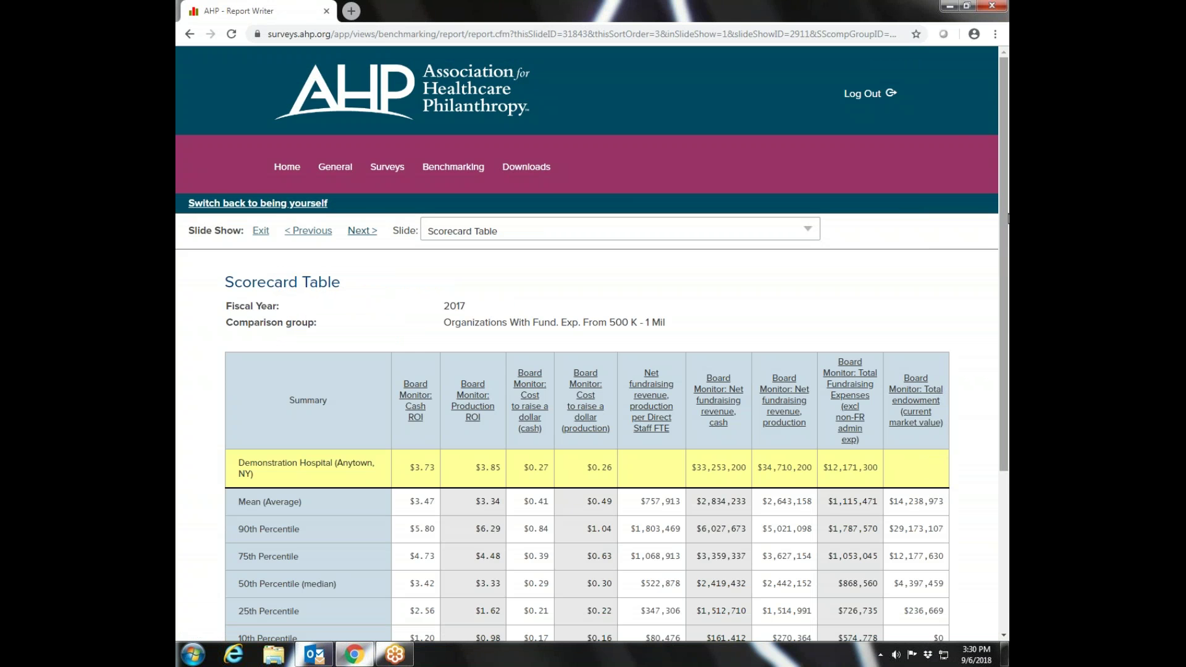
{"action": "scroll", "coordinate": [587, 346], "scroll_direction": "down", "scroll_amount": 4}
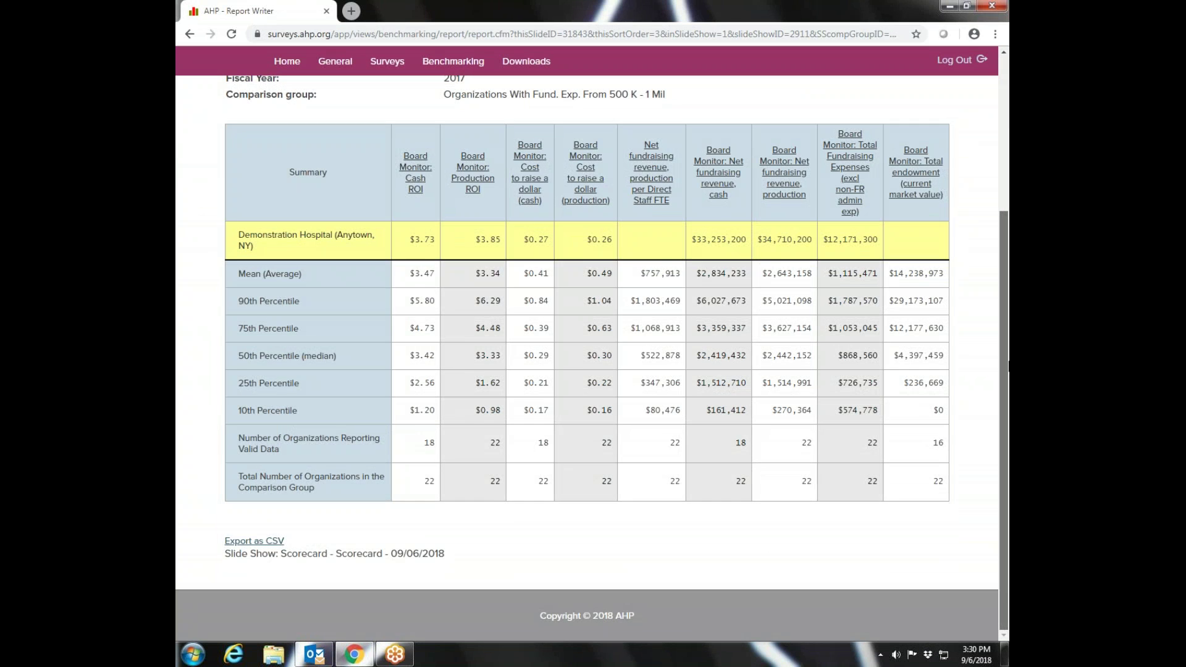
{"action": "left_click_drag", "start_coordinate": [1009, 366], "coordinate": [1008, 218]}
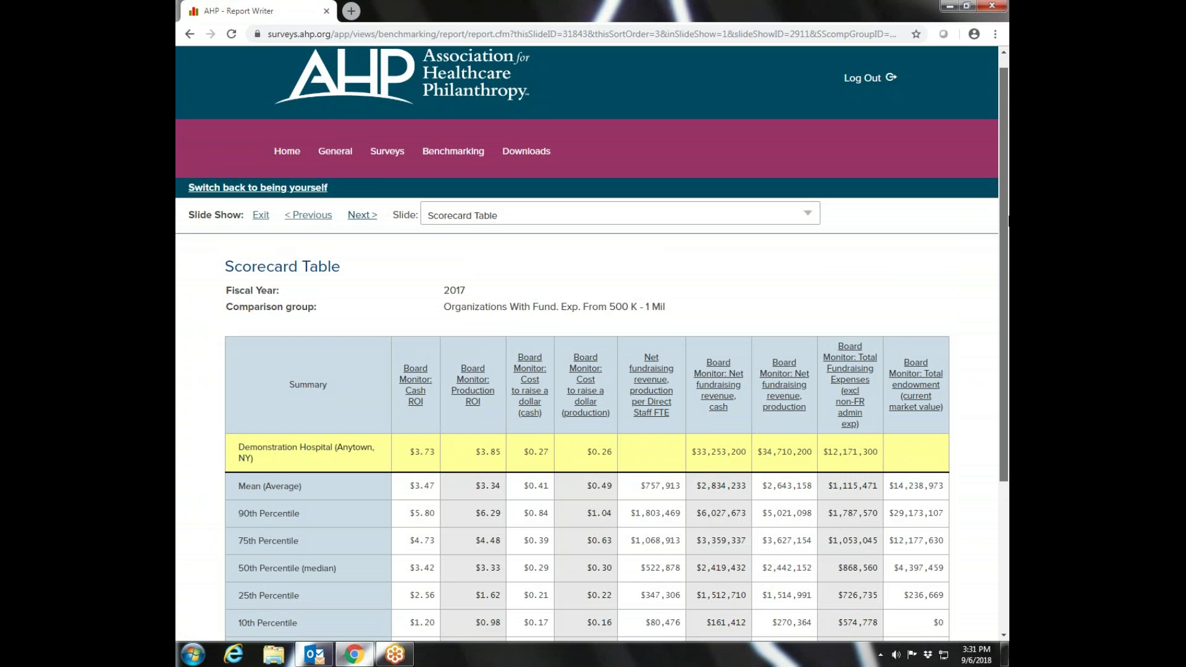
Generate the predefined Monitors - 5 Year Trends report for the comparison group Organizations With Fund. Exp. From 500 K - 1 Mil.
{"action": "mouse_move", "coordinate": [440, 154]}
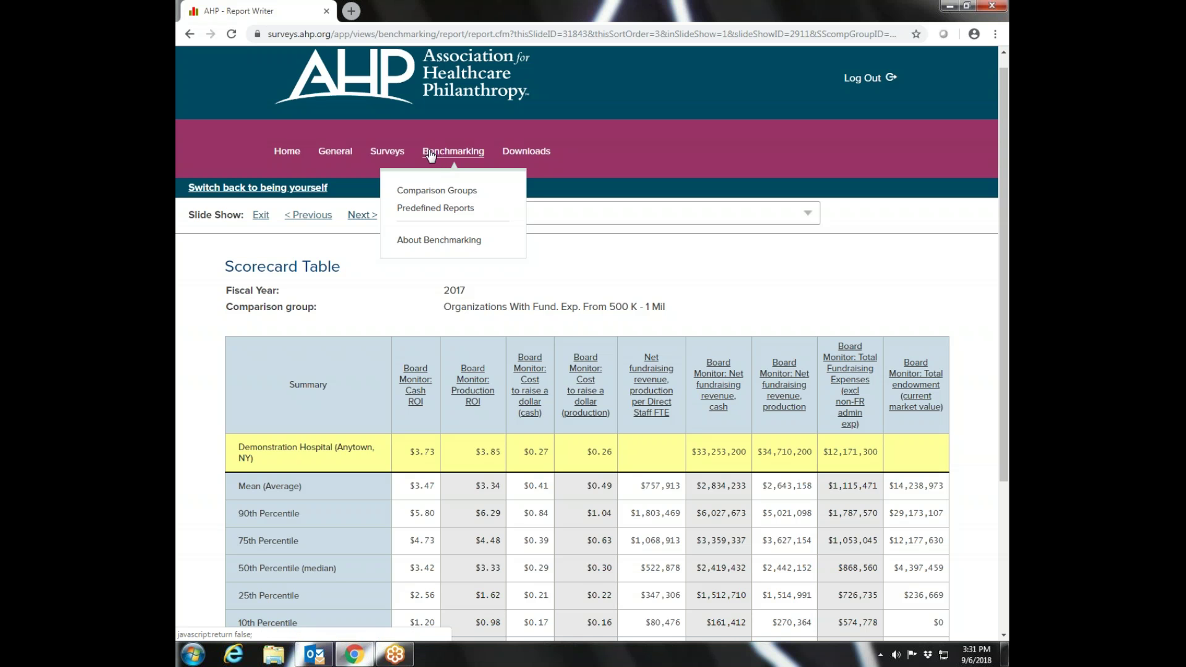
{"action": "left_click", "coordinate": [431, 209]}
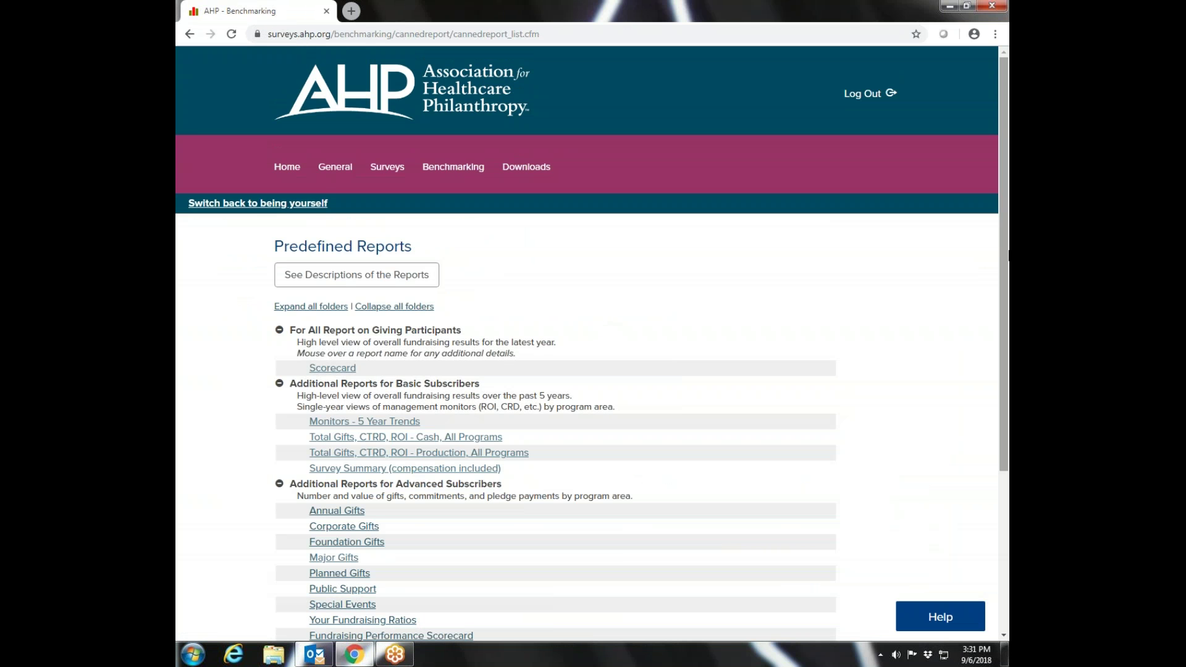
{"action": "left_click_drag", "start_coordinate": [1006, 246], "coordinate": [1001, 337]}
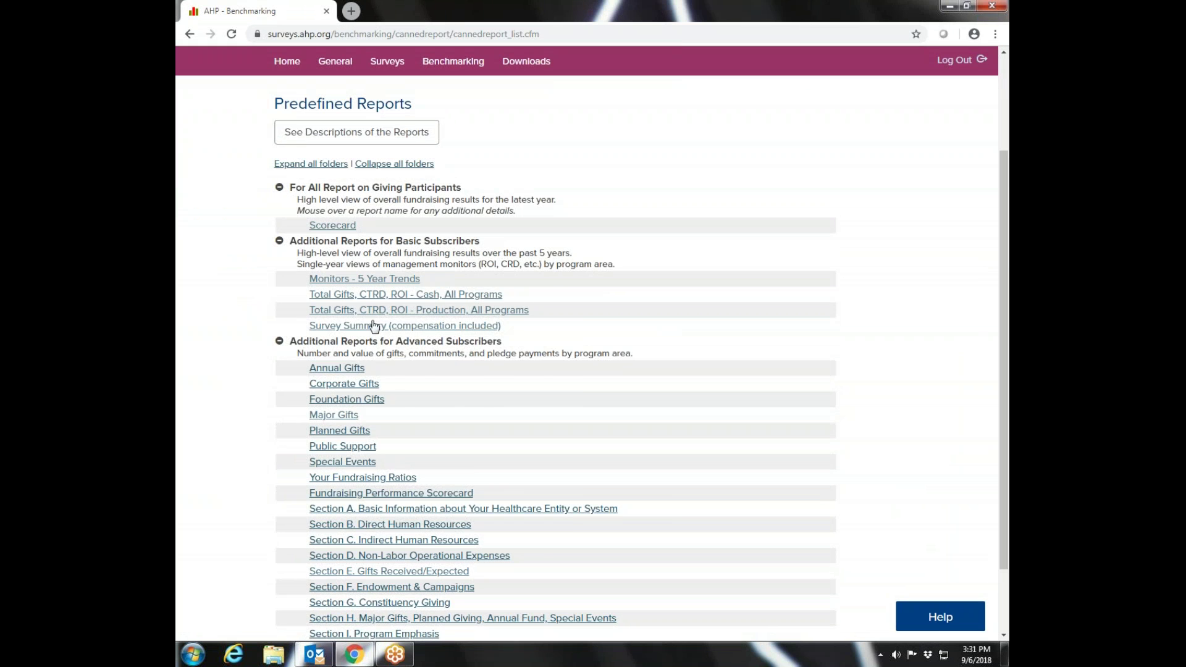
{"action": "mouse_move", "coordinate": [349, 284]}
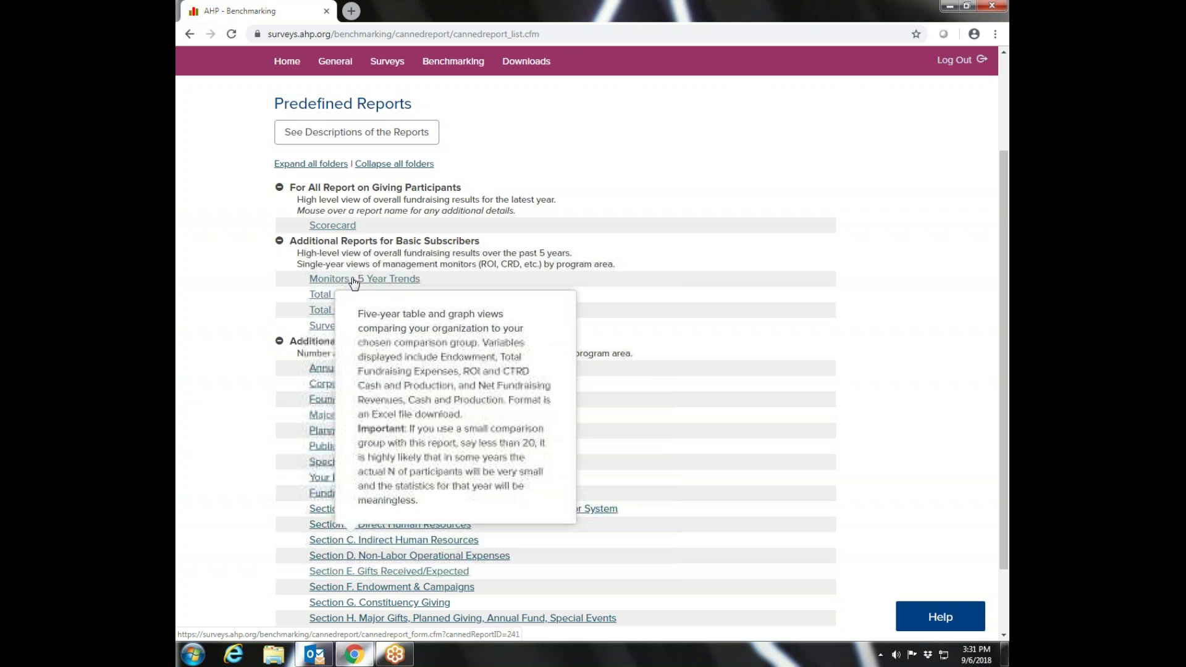
{"action": "left_click", "coordinate": [350, 284]}
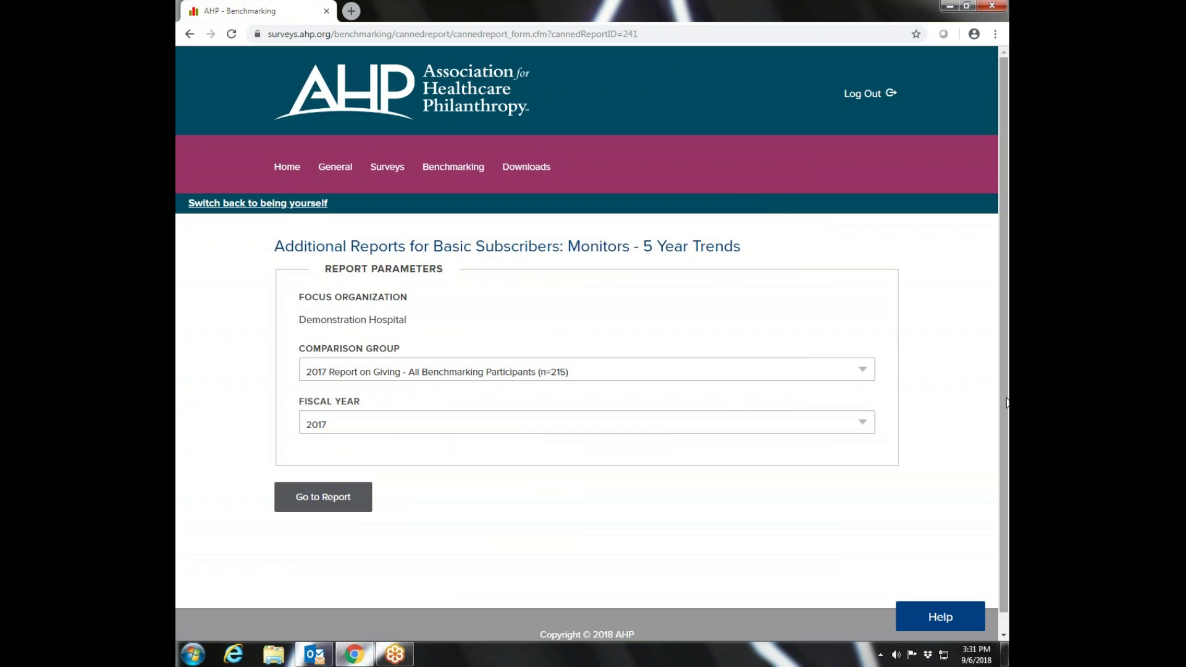
{"action": "left_click", "coordinate": [865, 368]}
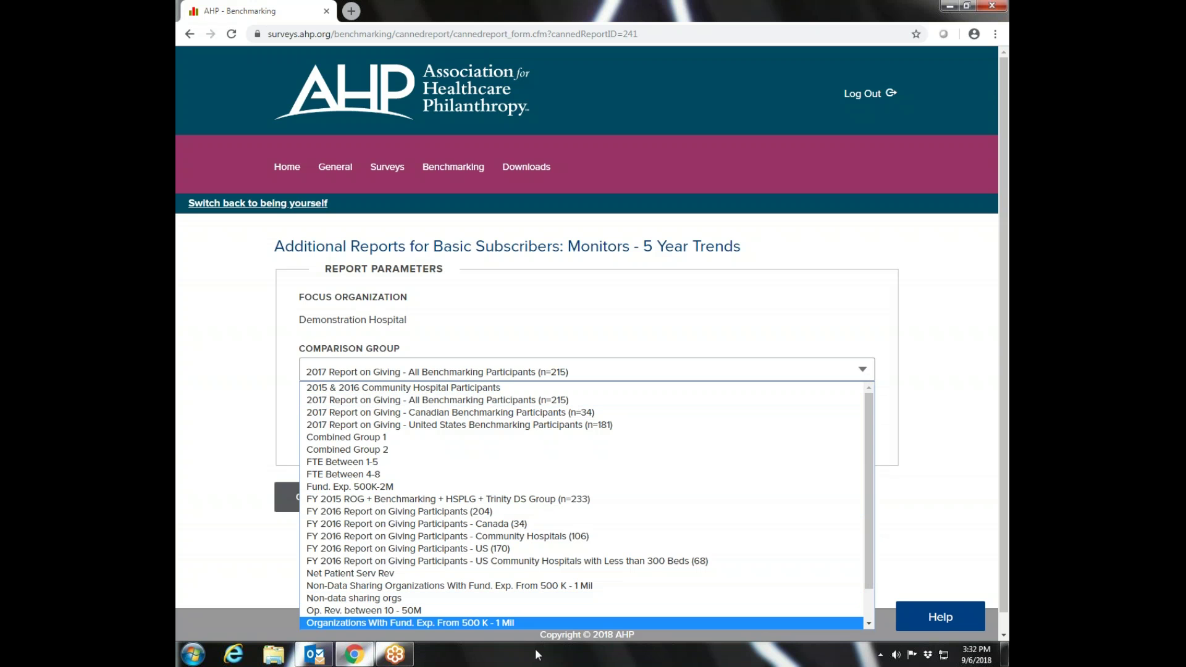
{"action": "left_click", "coordinate": [447, 624]}
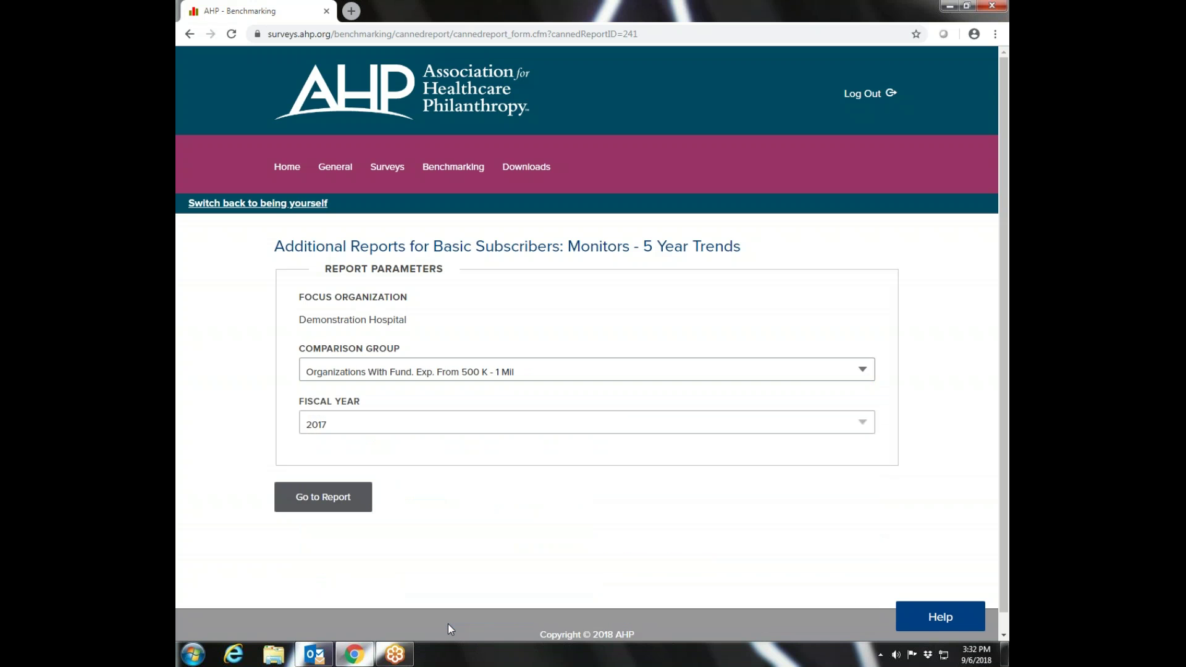
{"action": "left_click", "coordinate": [322, 502]}
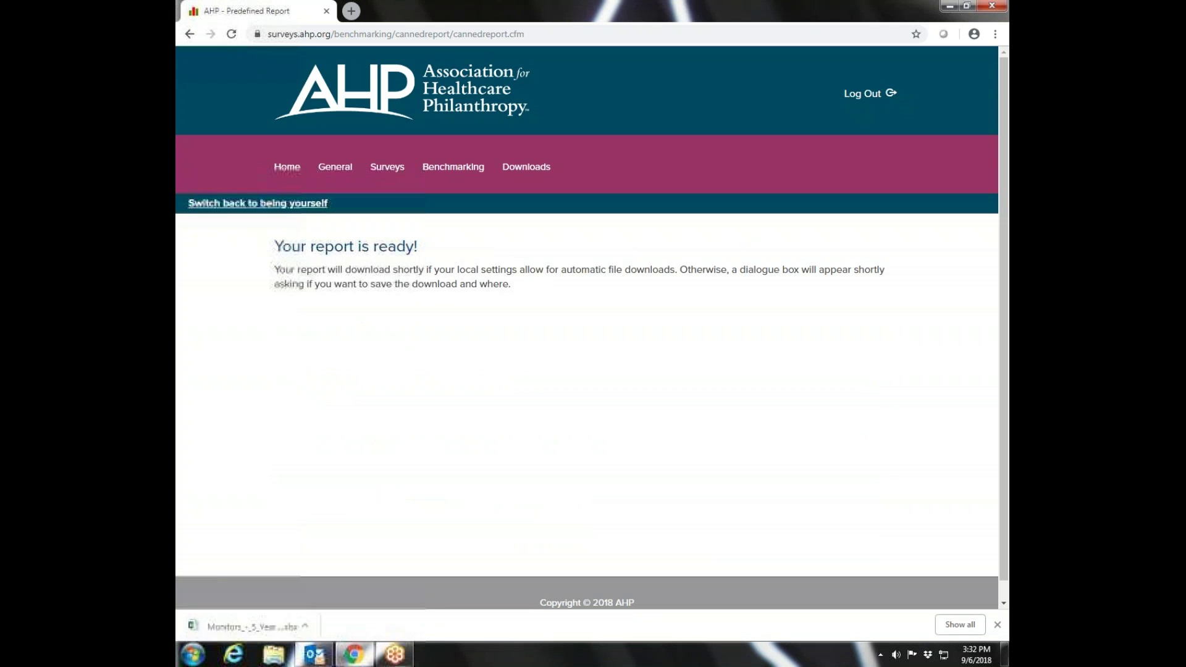
Review the fundraising expense, ROI and cost-to-raise-a-dollar sheets of the downloaded 5 Year Trends report in Excel, and close the workbook.
{"action": "left_click", "coordinate": [255, 626]}
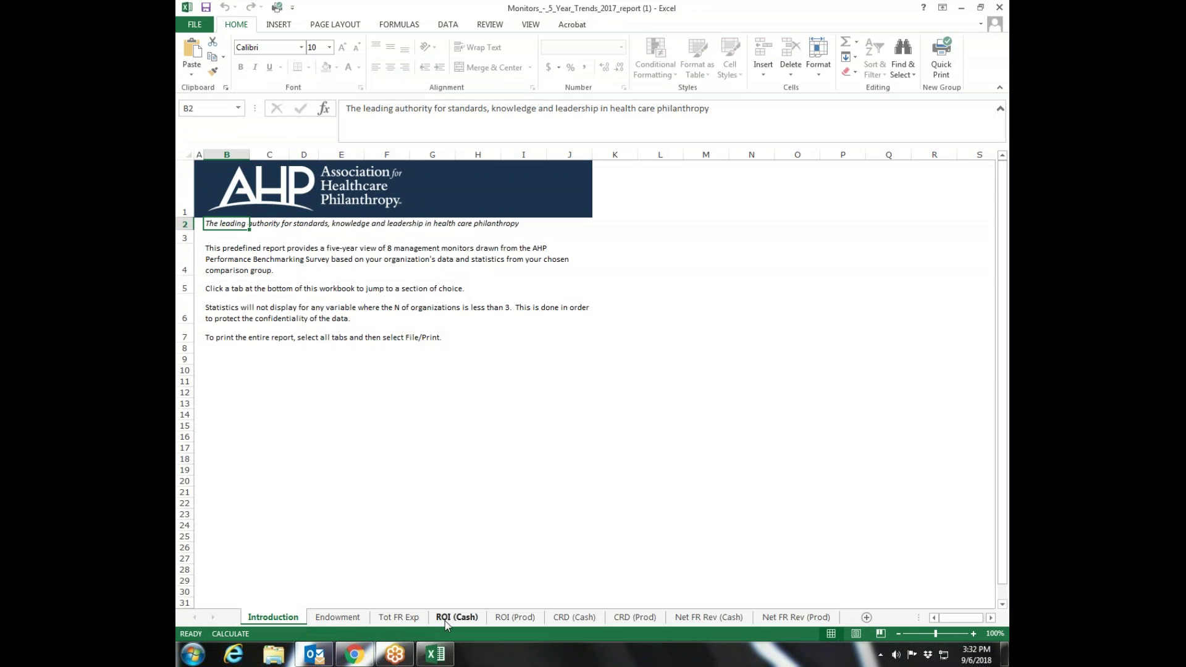
{"action": "left_click", "coordinate": [407, 619]}
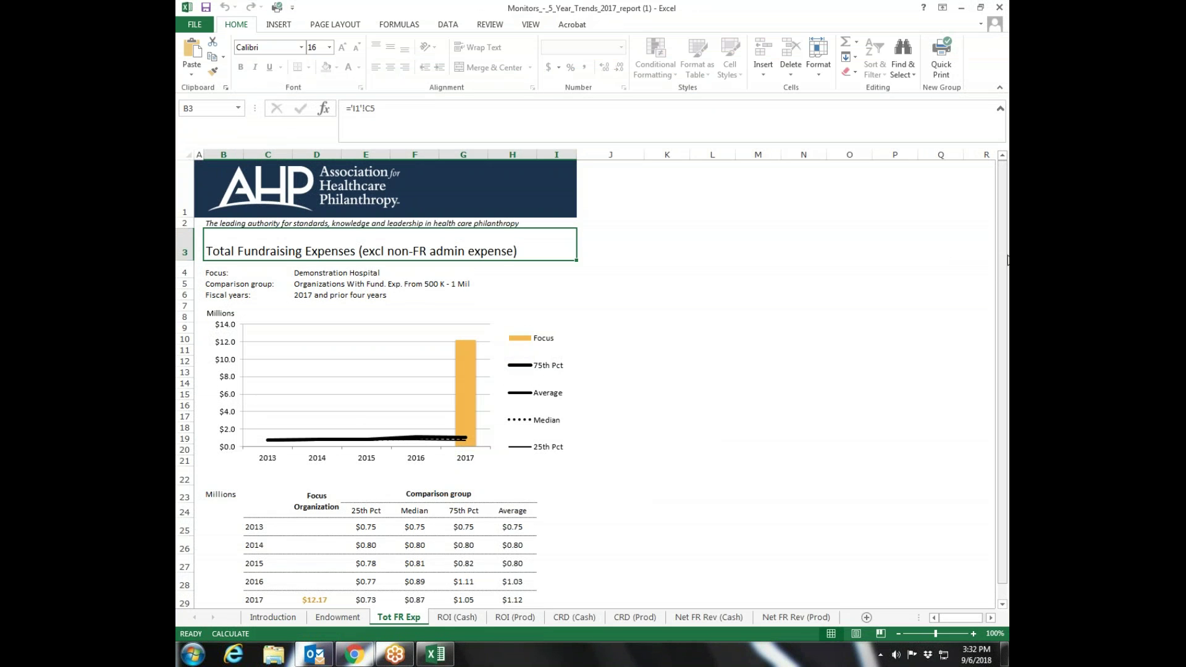
{"action": "left_click_drag", "start_coordinate": [1007, 259], "coordinate": [1007, 304]}
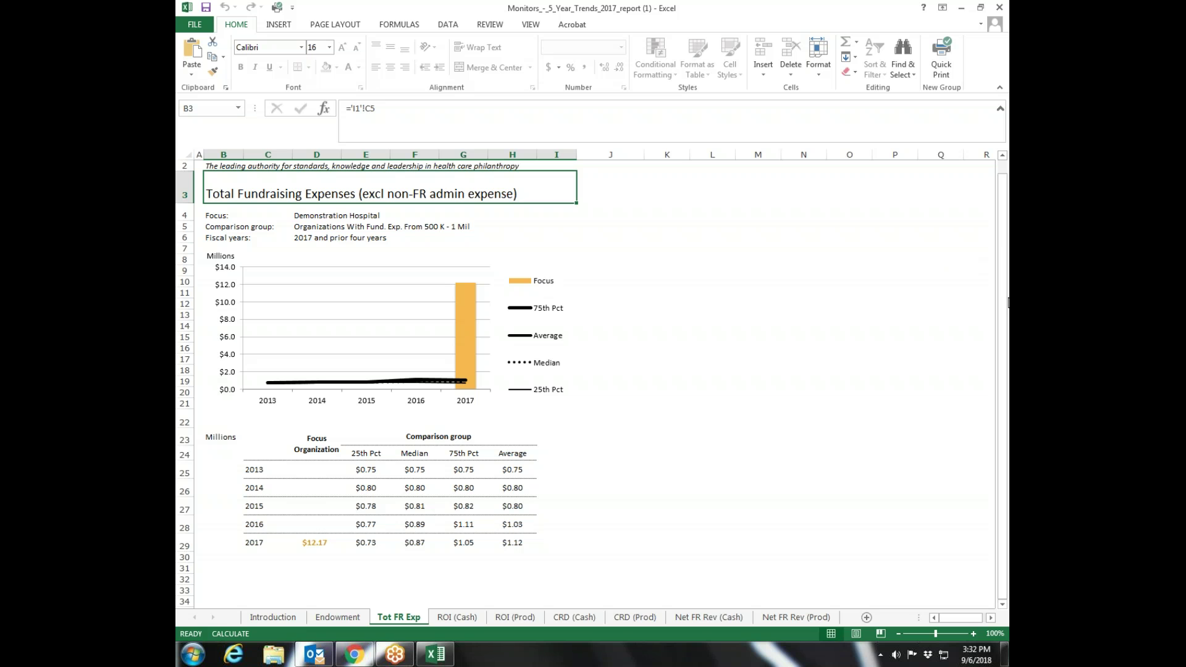
{"action": "left_click", "coordinate": [460, 619]}
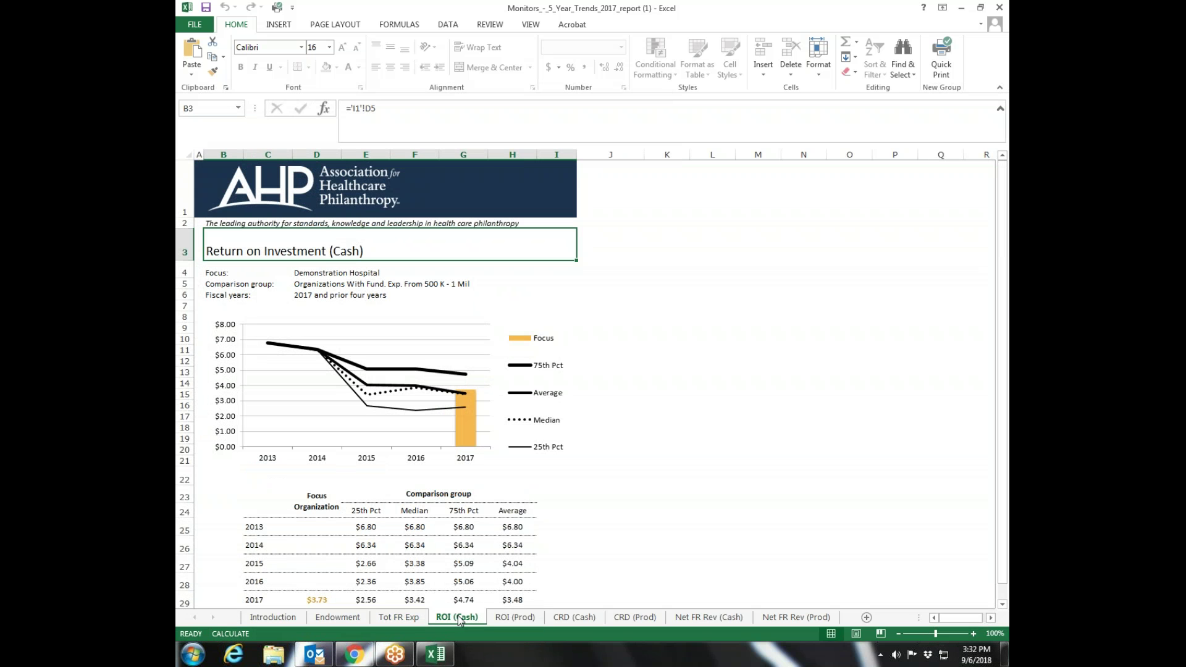
{"action": "left_click", "coordinate": [513, 618]}
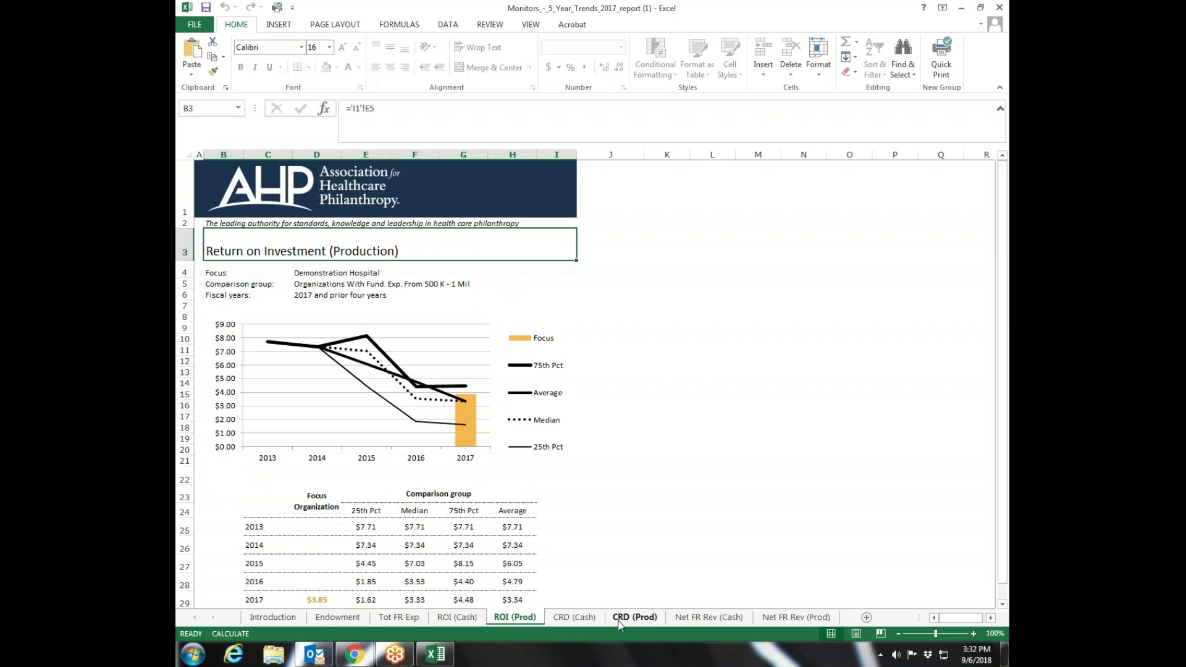
{"action": "left_click", "coordinate": [584, 619]}
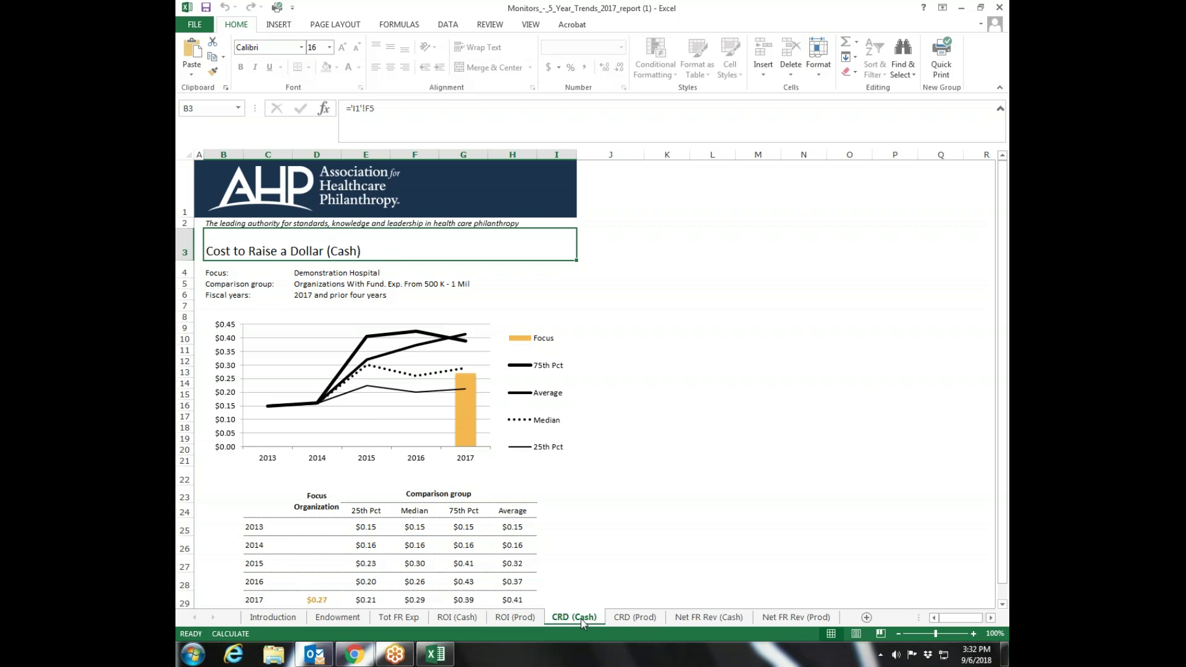
{"action": "left_click", "coordinate": [631, 619]}
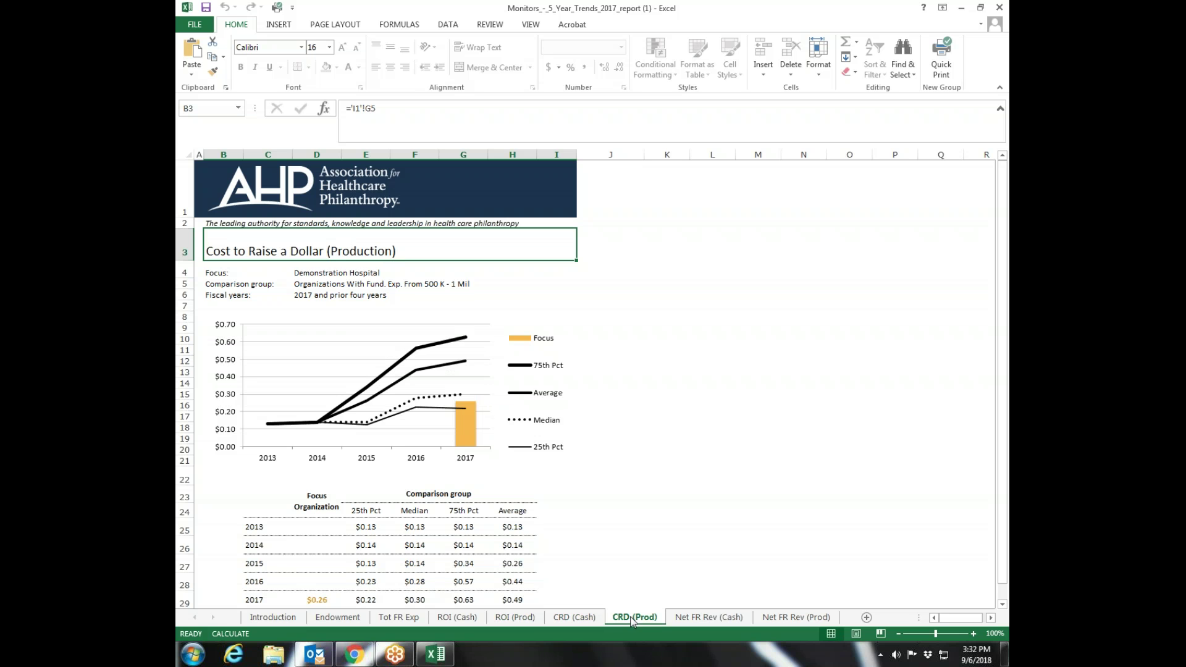
{"action": "left_click", "coordinate": [999, 8]}
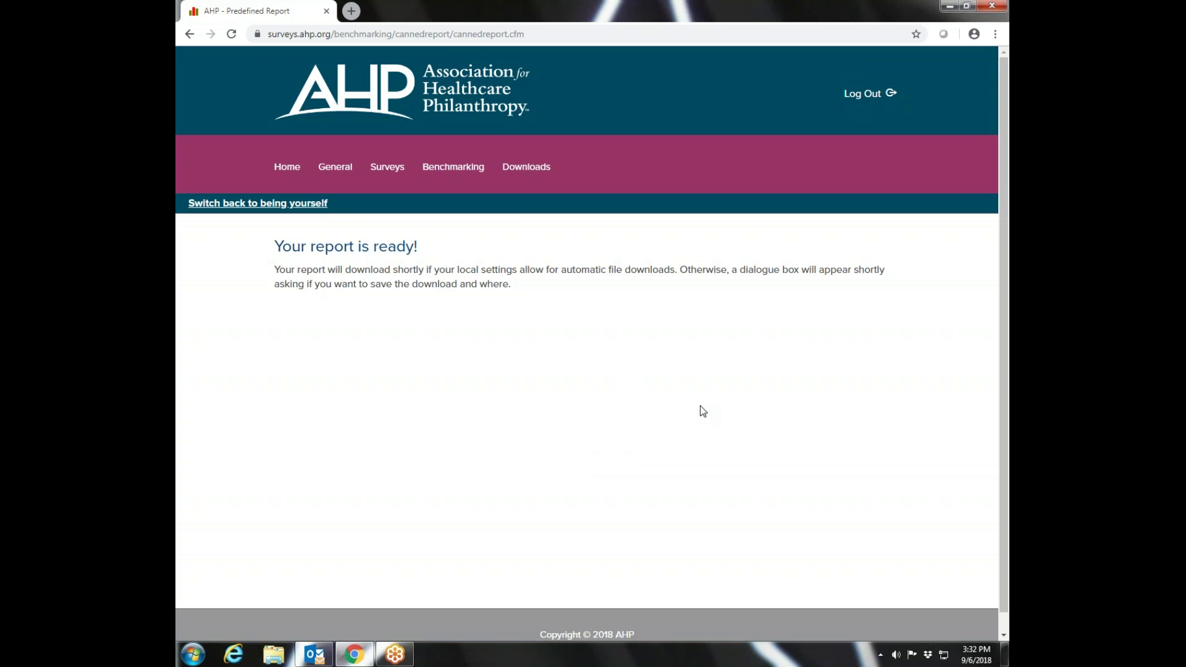
Return to the Predefined Reports list in the AHP benchmarking site and bring up the benchmarking options.
{"action": "mouse_move", "coordinate": [434, 168]}
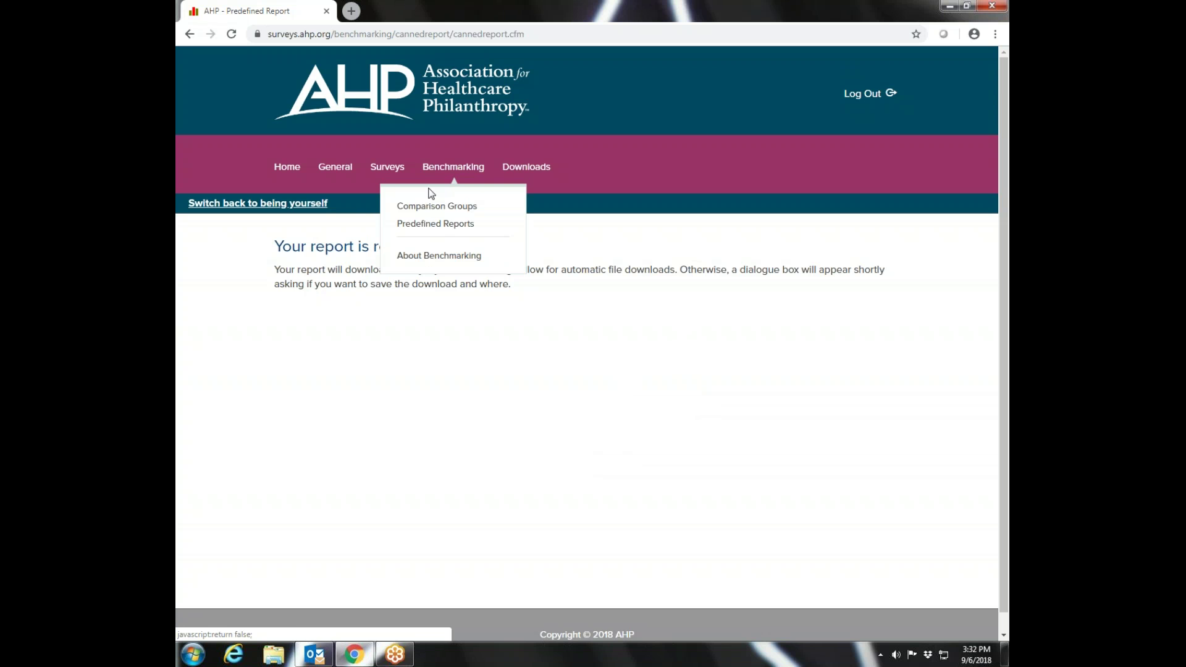
{"action": "left_click", "coordinate": [426, 225]}
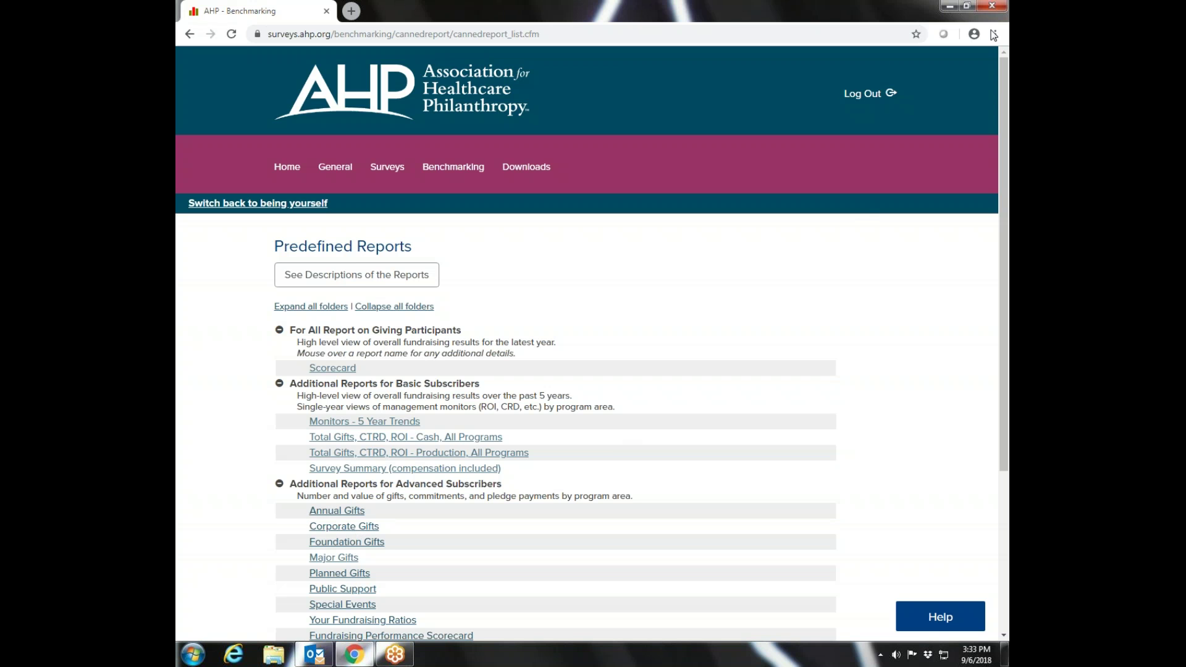
{"action": "mouse_move", "coordinate": [454, 171]}
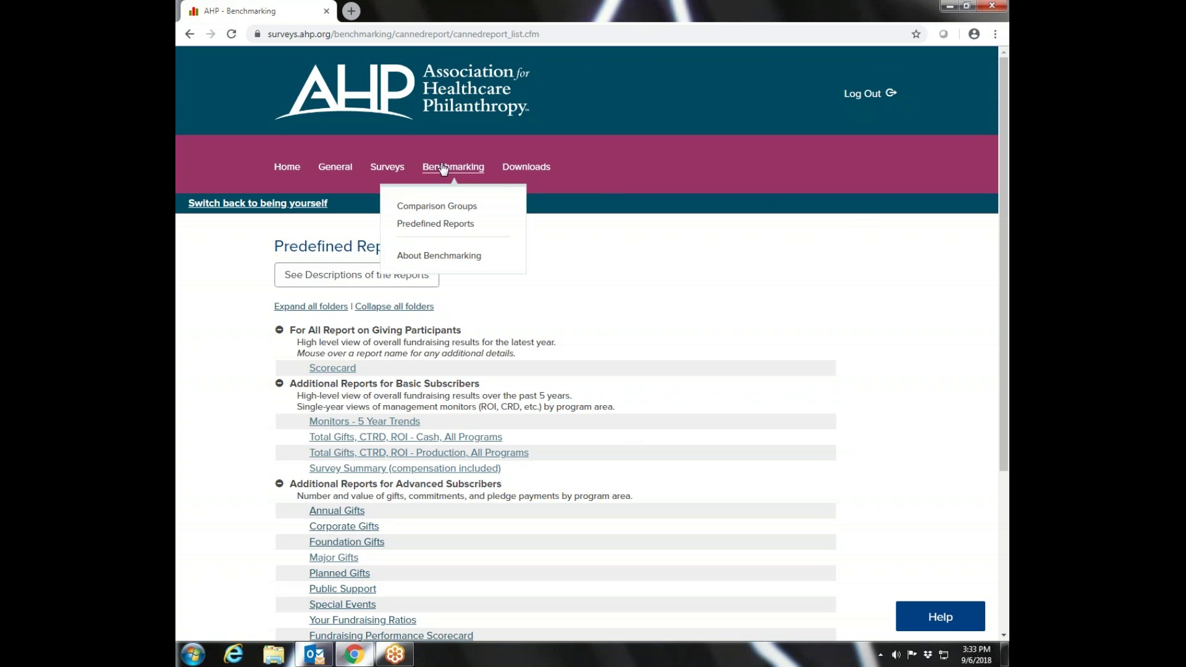
Go to the Comparison Groups page and review the personal and public groups available for benchmarking.
{"action": "left_click", "coordinate": [438, 209]}
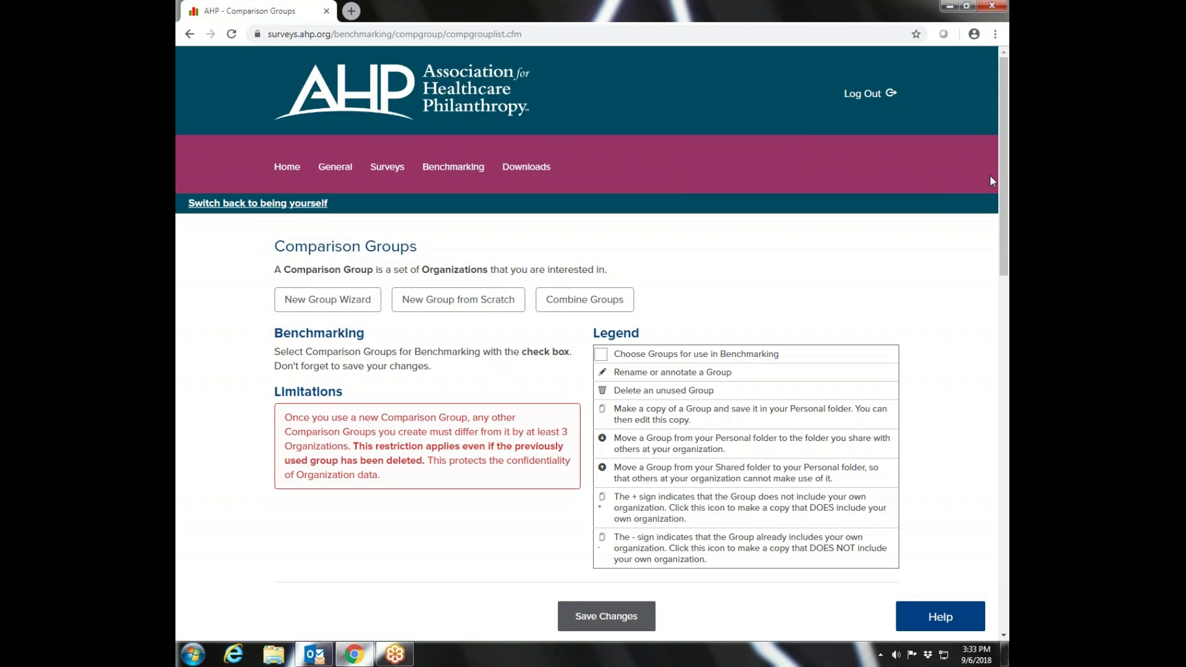
{"action": "left_click_drag", "start_coordinate": [1004, 176], "coordinate": [1007, 338]}
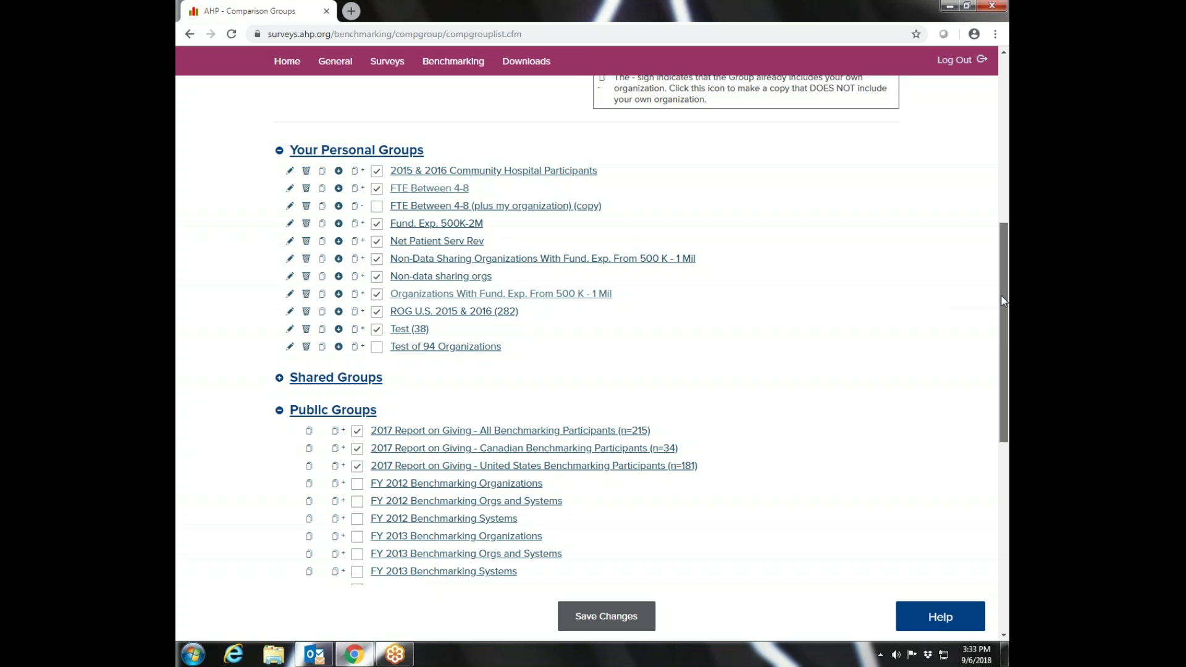
{"action": "left_click_drag", "start_coordinate": [1003, 301], "coordinate": [1002, 368]}
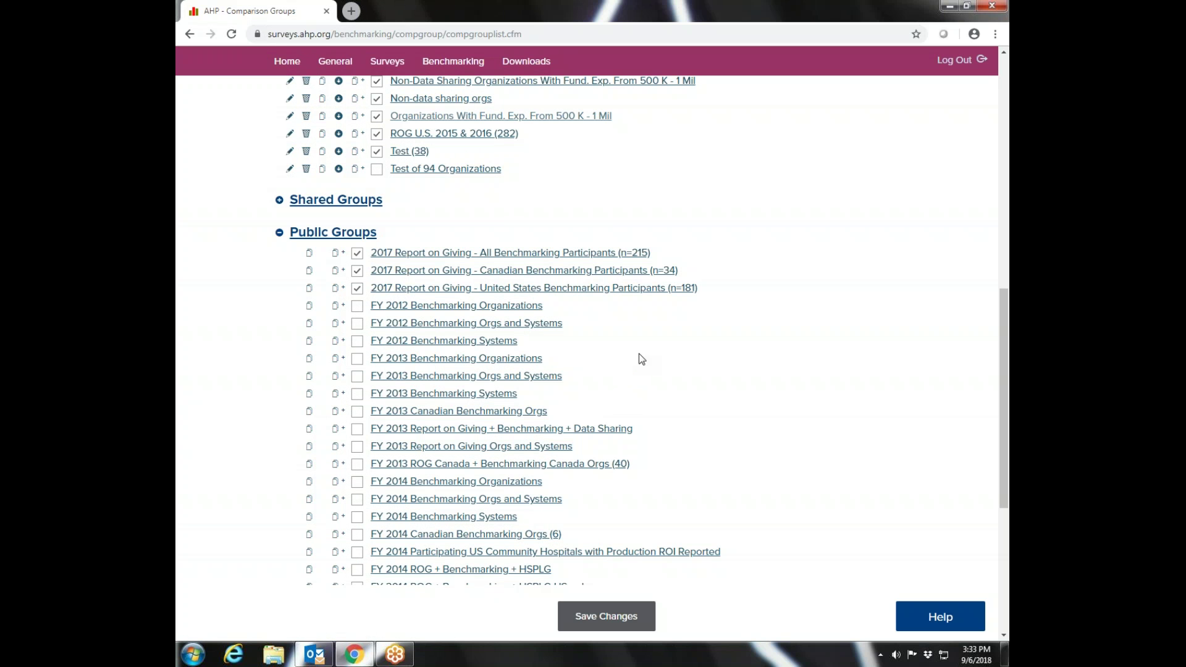
{"action": "left_click_drag", "start_coordinate": [1006, 359], "coordinate": [1005, 328]}
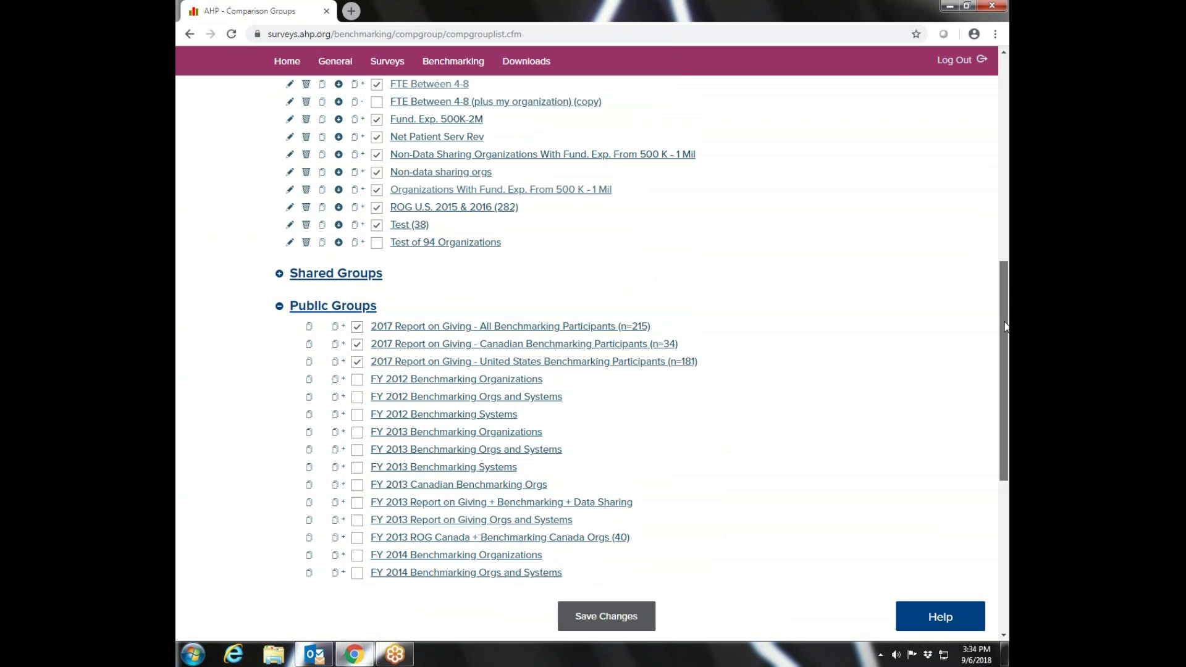
{"action": "left_click_drag", "start_coordinate": [1005, 327], "coordinate": [1001, 158]}
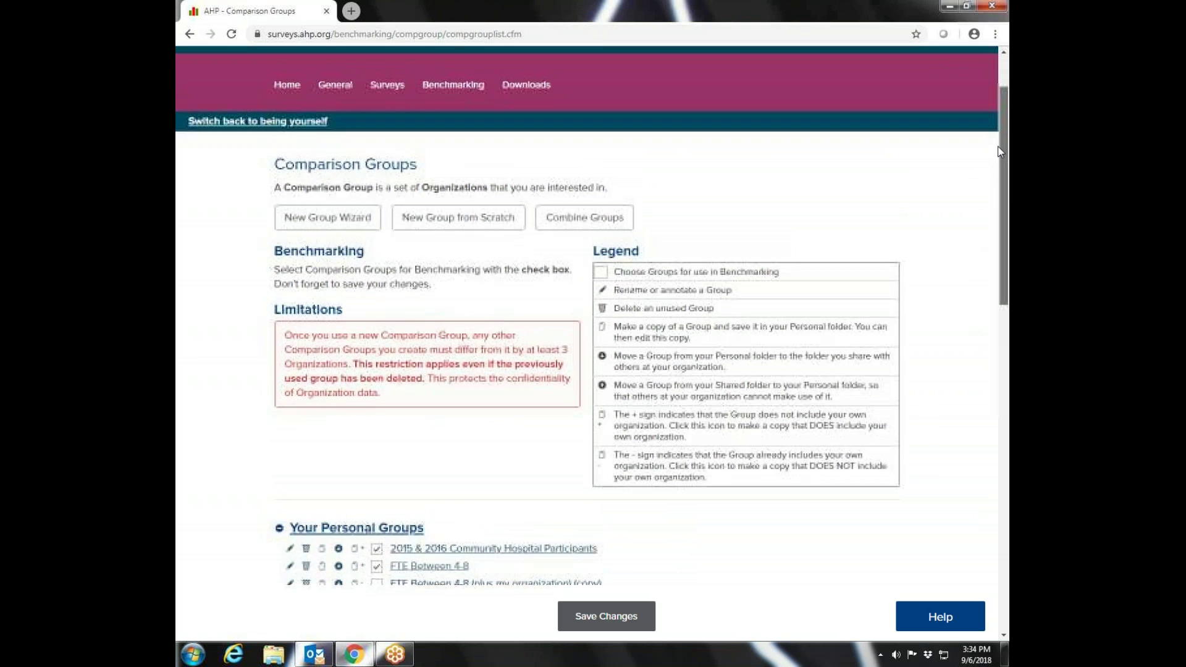
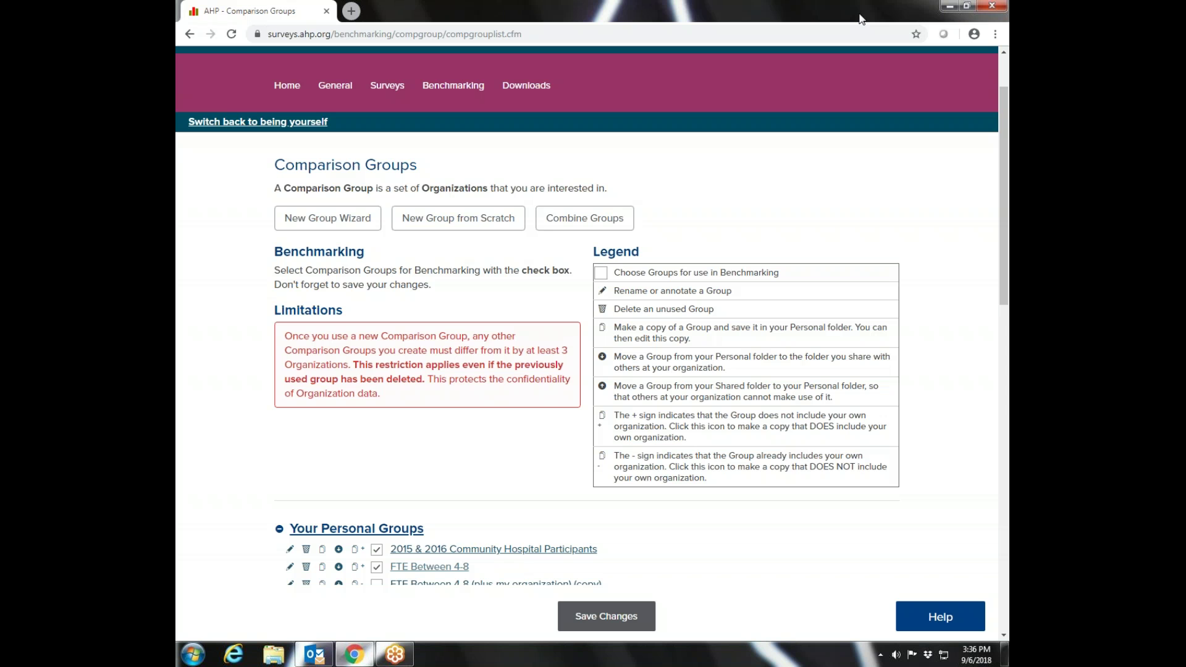
{"action": "left_click_drag", "start_coordinate": [1004, 159], "coordinate": [1004, 129]}
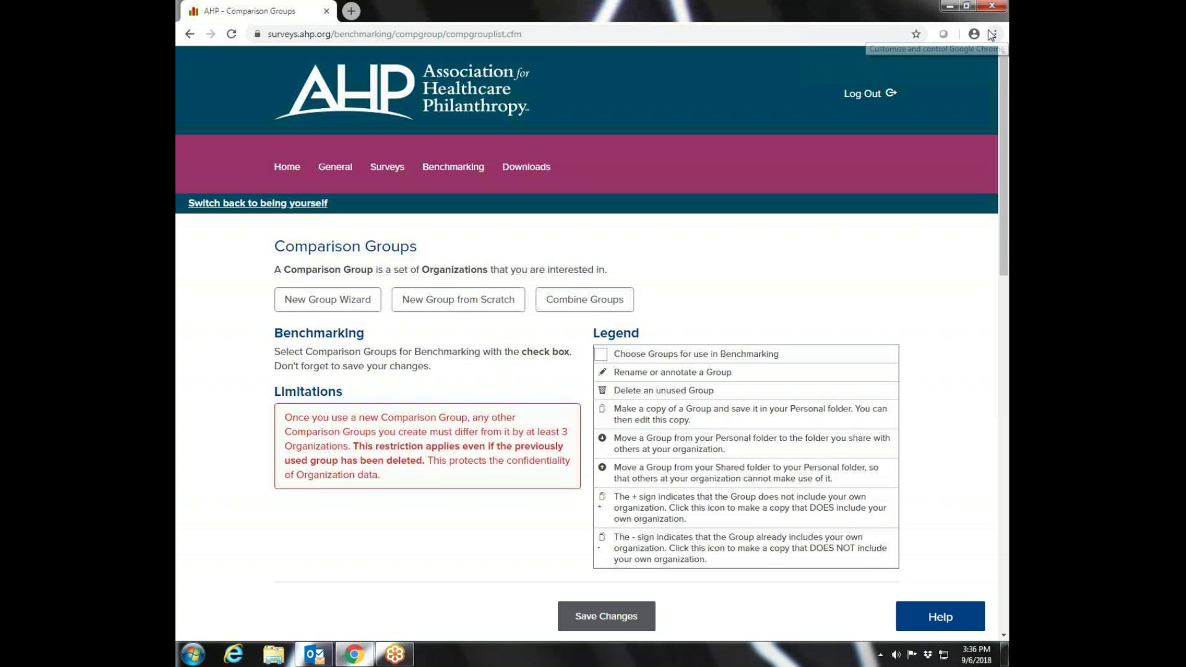
Run the predefined Scorecard report as a slide show with FTE Between 1-5 as the comparison group.
{"action": "left_click", "coordinate": [451, 168]}
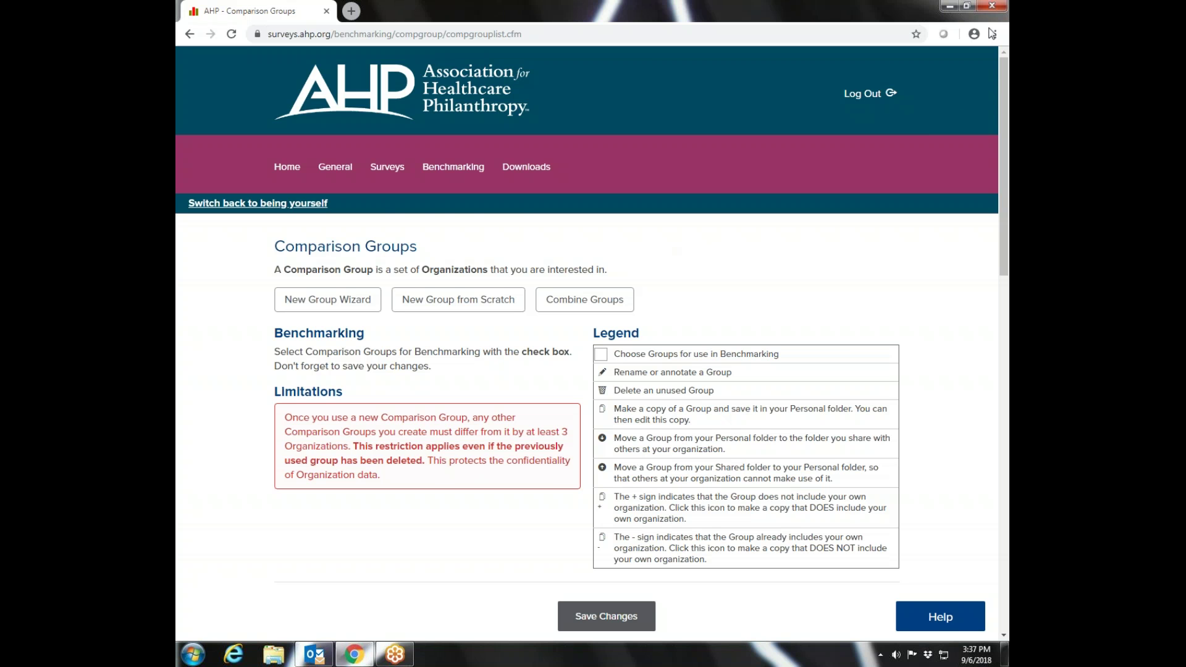
{"action": "mouse_move", "coordinate": [464, 174]}
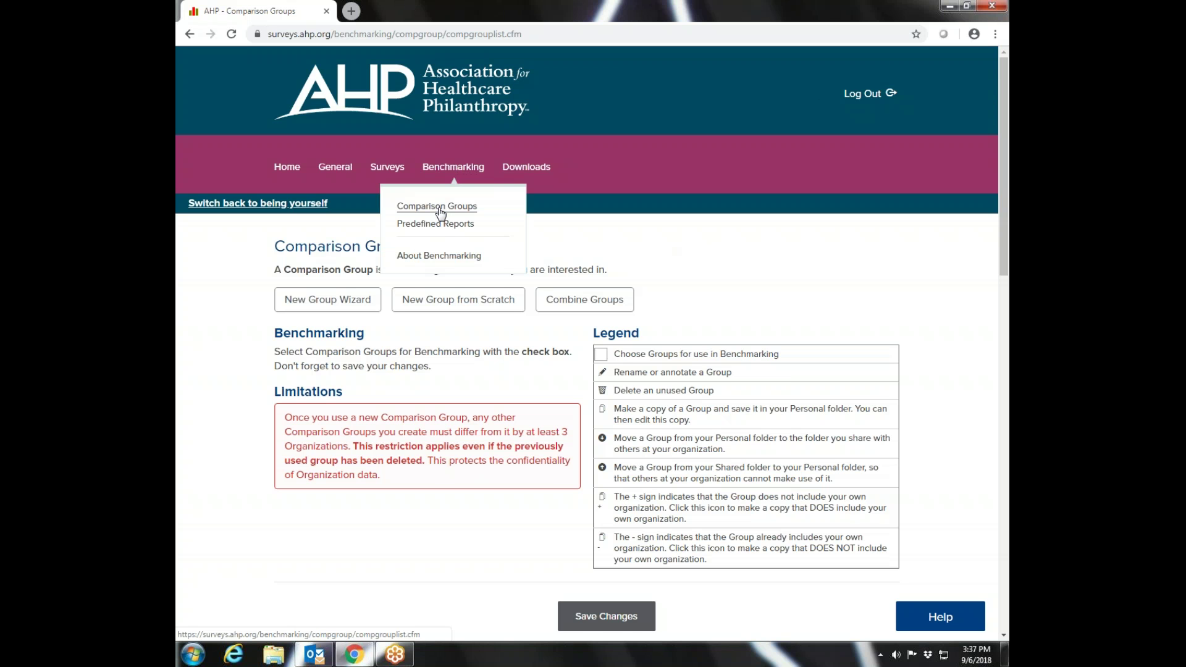
{"action": "left_click", "coordinate": [437, 226]}
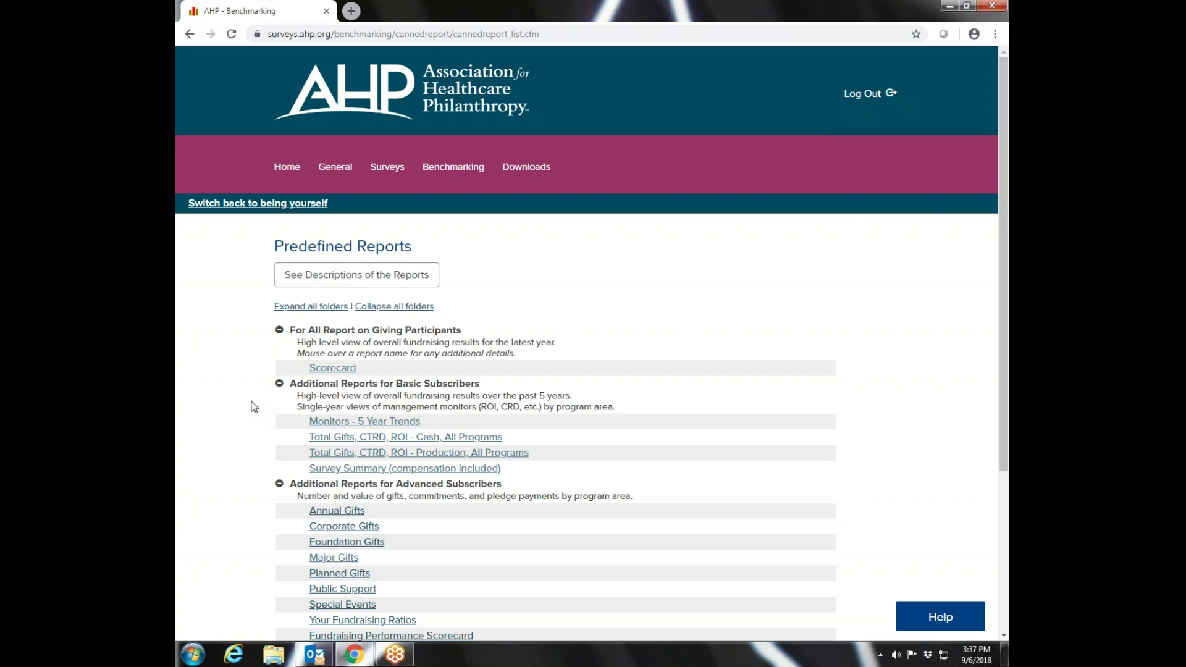
{"action": "left_click", "coordinate": [332, 368]}
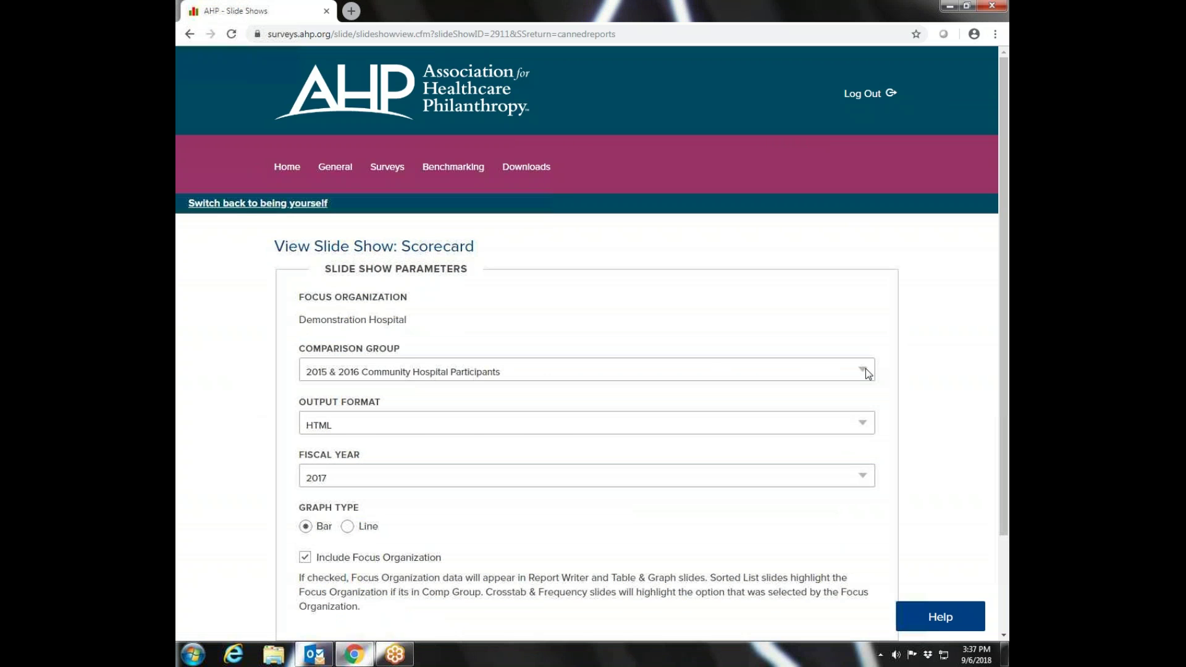
{"action": "left_click", "coordinate": [867, 373]}
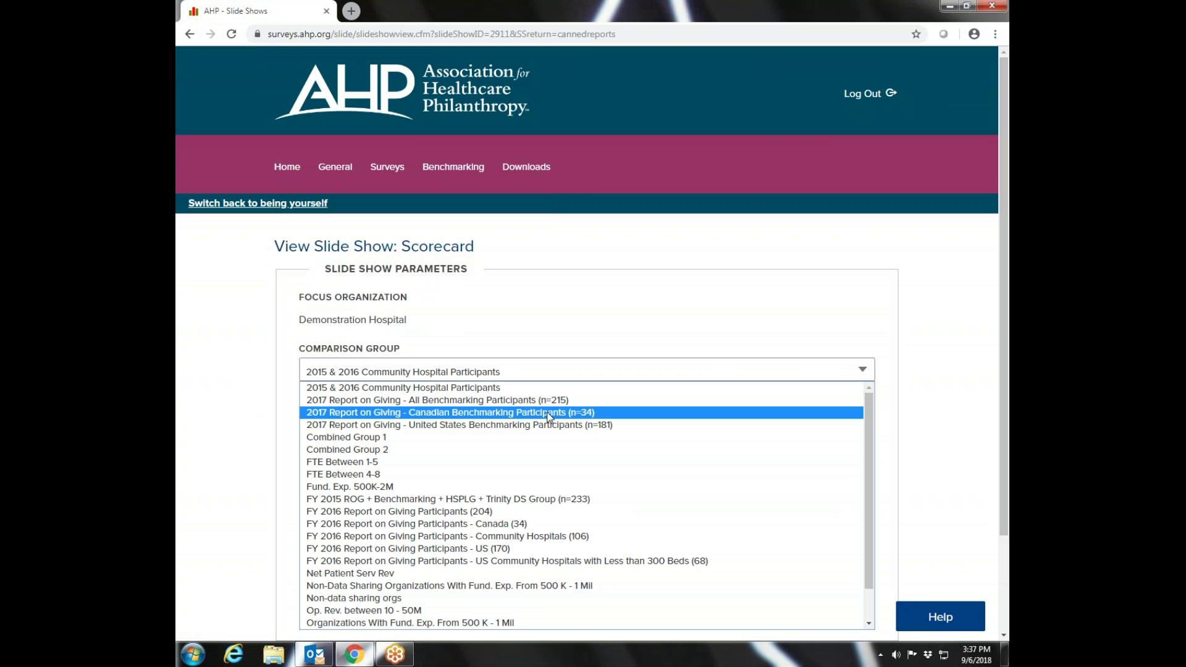
{"action": "left_click", "coordinate": [334, 465]}
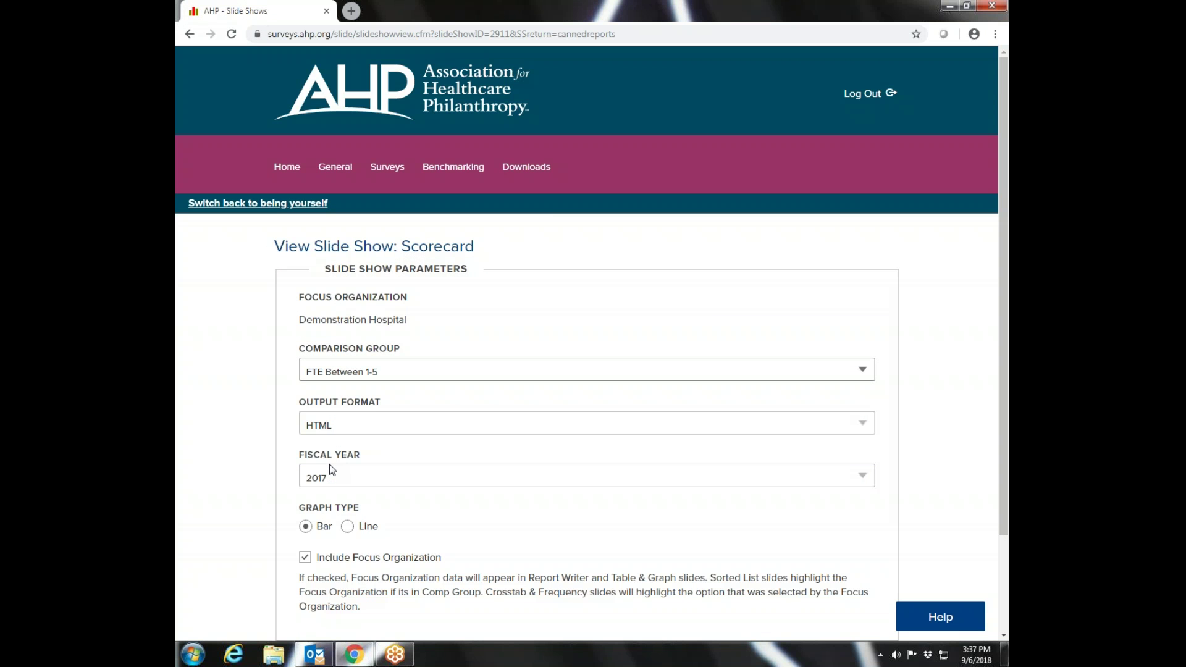
{"action": "left_click_drag", "start_coordinate": [1005, 386], "coordinate": [1004, 478]}
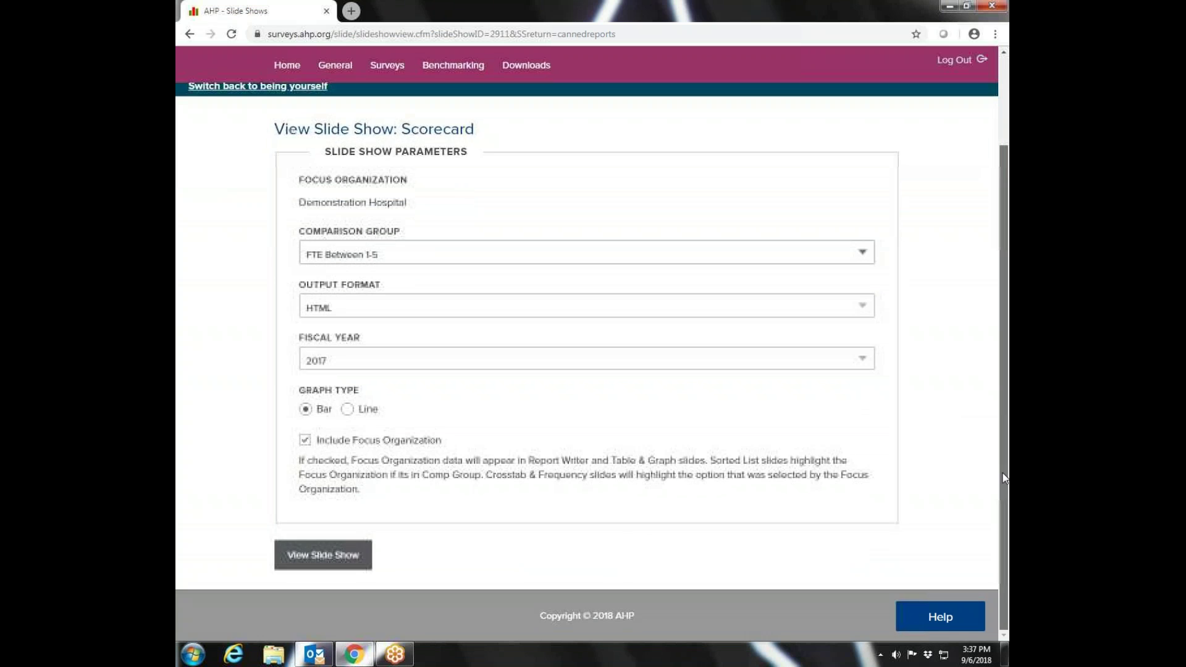
{"action": "left_click", "coordinate": [330, 555]}
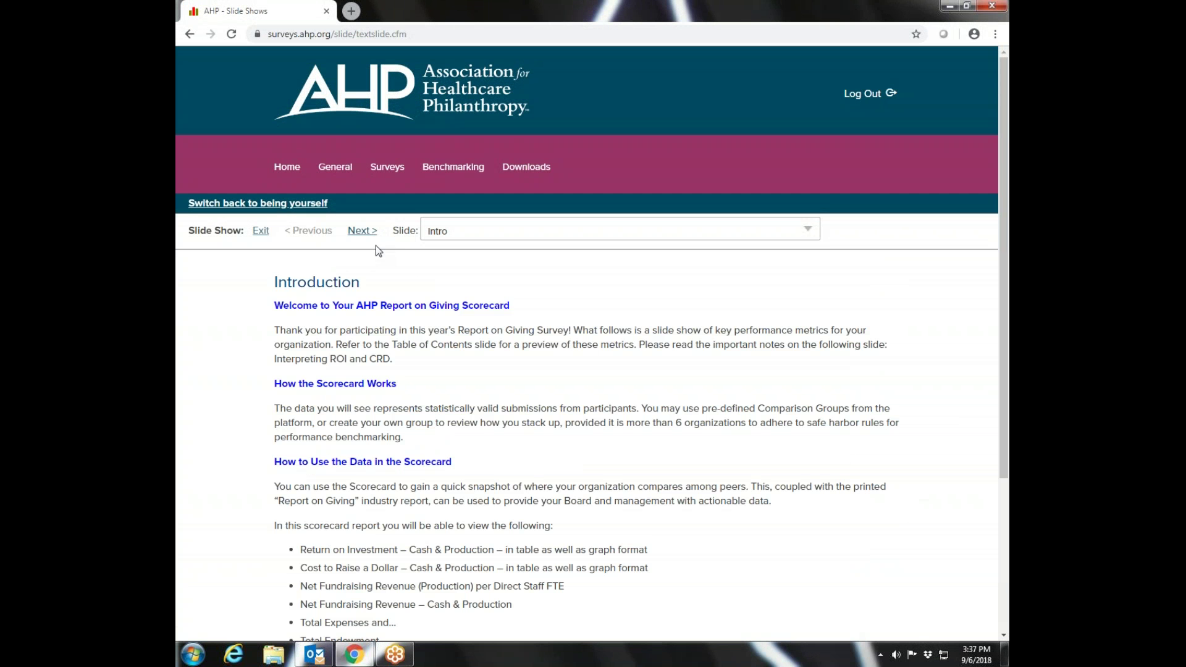
Advance to the Scorecard Table slide, review its statistics for the FTE Between 1-5 group, and return to the site's home page.
{"action": "left_click", "coordinate": [360, 232]}
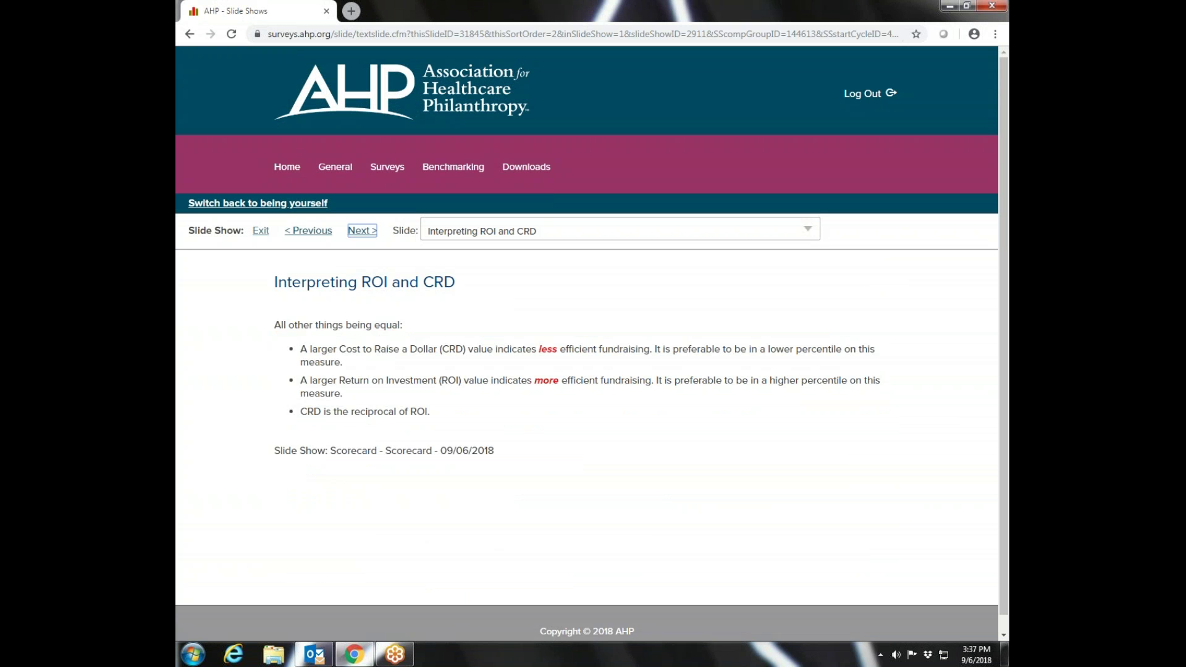
{"action": "left_click", "coordinate": [362, 231]}
{"action": "left_click_drag", "start_coordinate": [1004, 179], "coordinate": [1007, 319]}
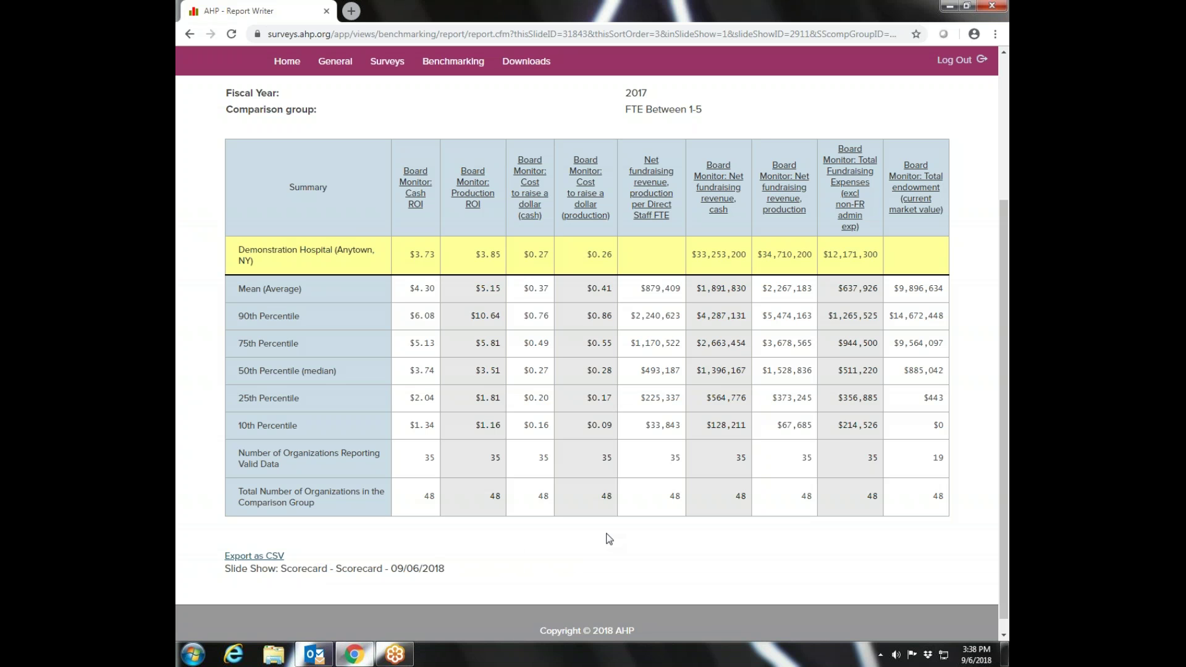
{"action": "mouse_move", "coordinate": [1007, 396]}
{"action": "left_mouse_down"}
{"action": "mouse_move", "coordinate": [1008, 342]}
{"action": "mouse_move", "coordinate": [1008, 392]}
{"action": "left_mouse_up"}
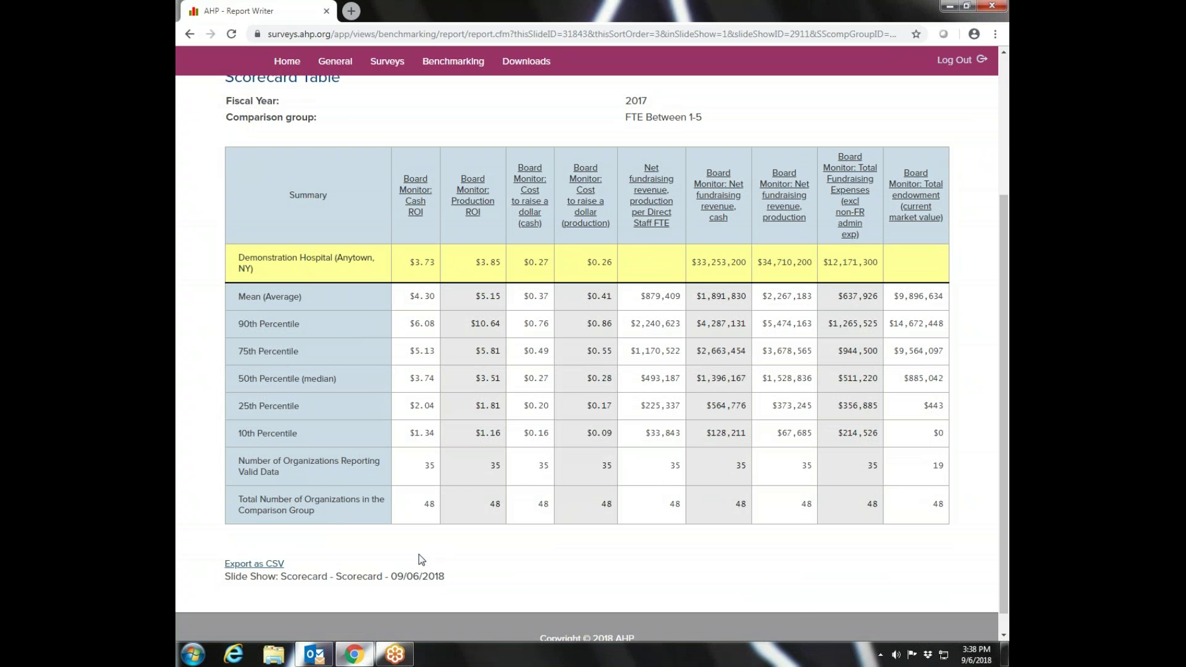
{"action": "left_click_drag", "start_coordinate": [1008, 519], "coordinate": [994, 331]}
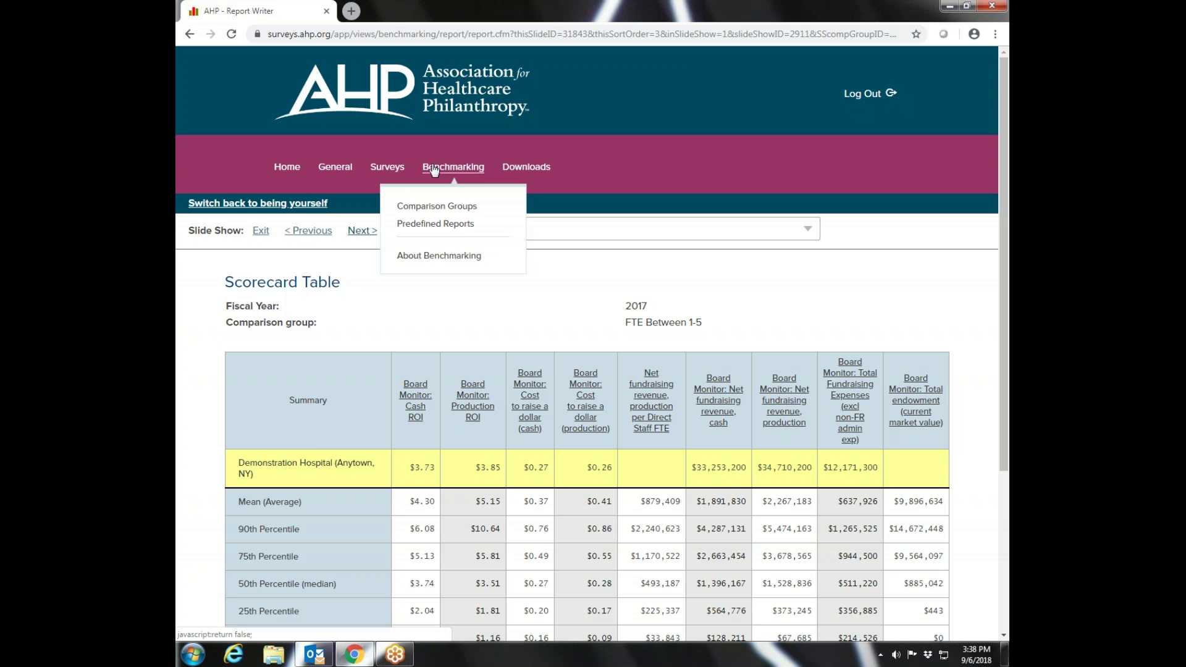
{"action": "left_click", "coordinate": [287, 166]}
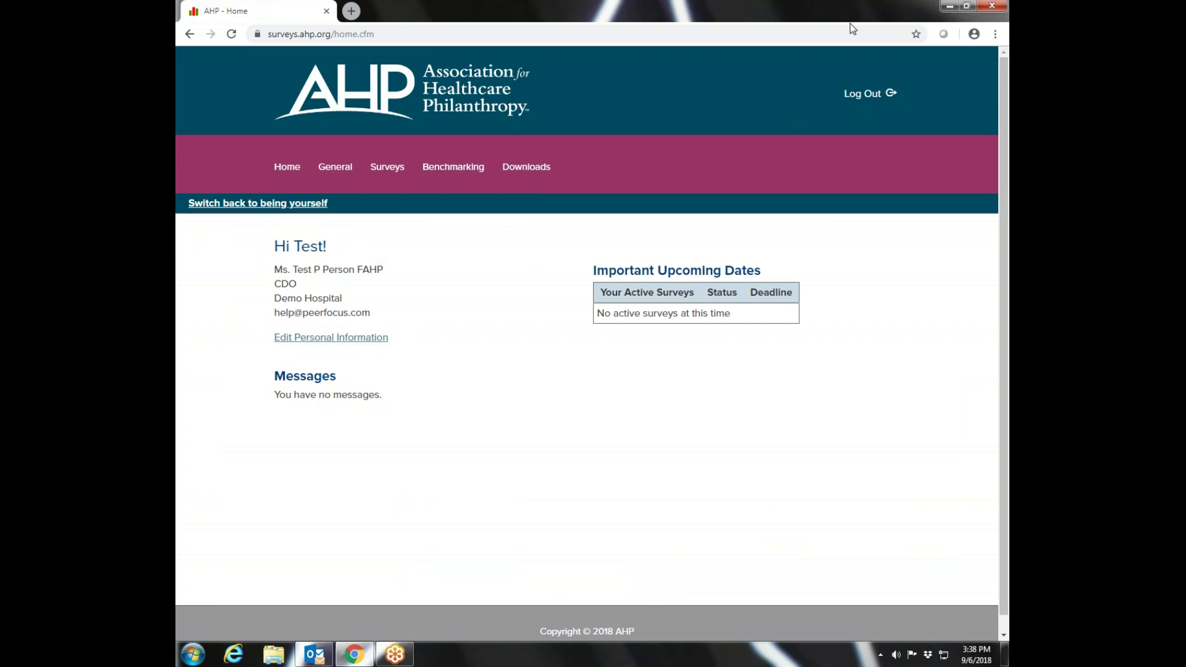